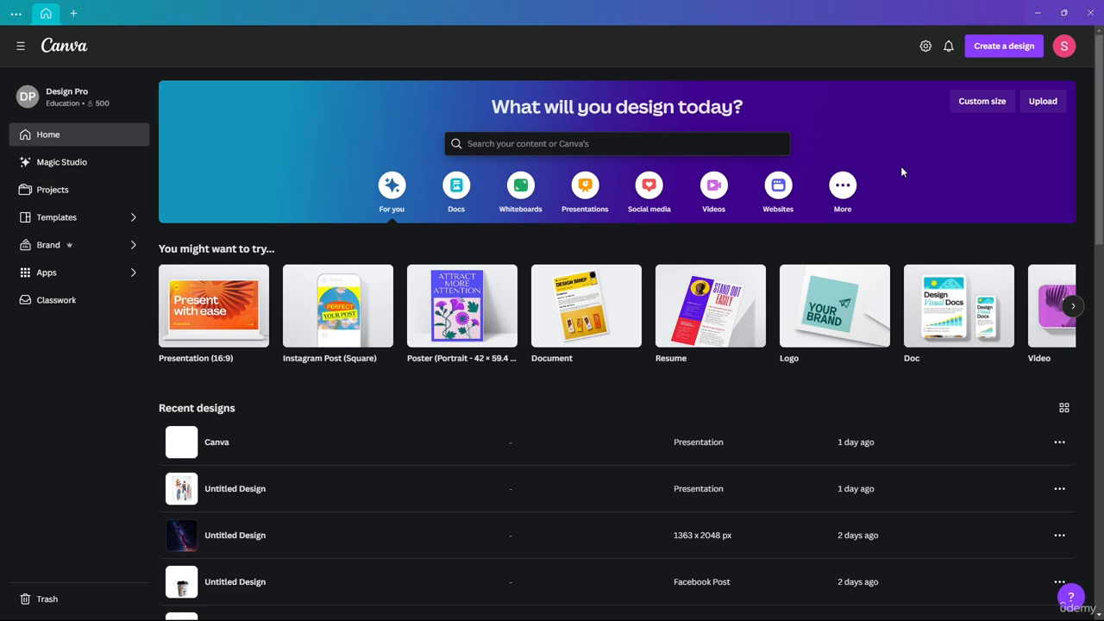
- Create a blank square Instagram Post design of 1080 × 1080 px
{"action": "mouse_move", "coordinate": [339, 322]}
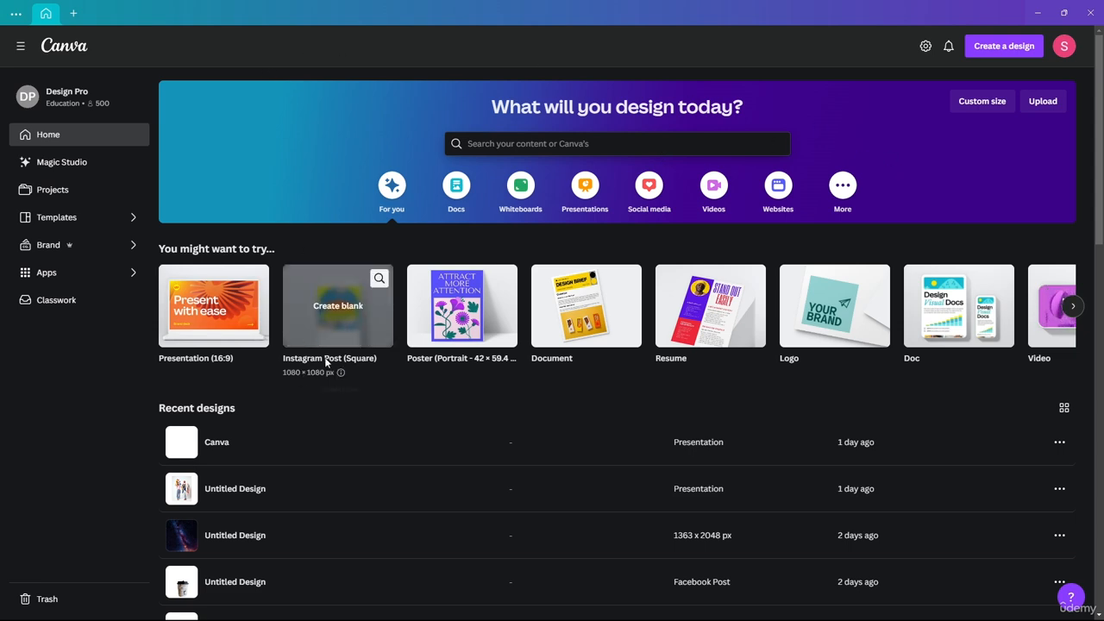
{"action": "left_click", "coordinate": [343, 306]}
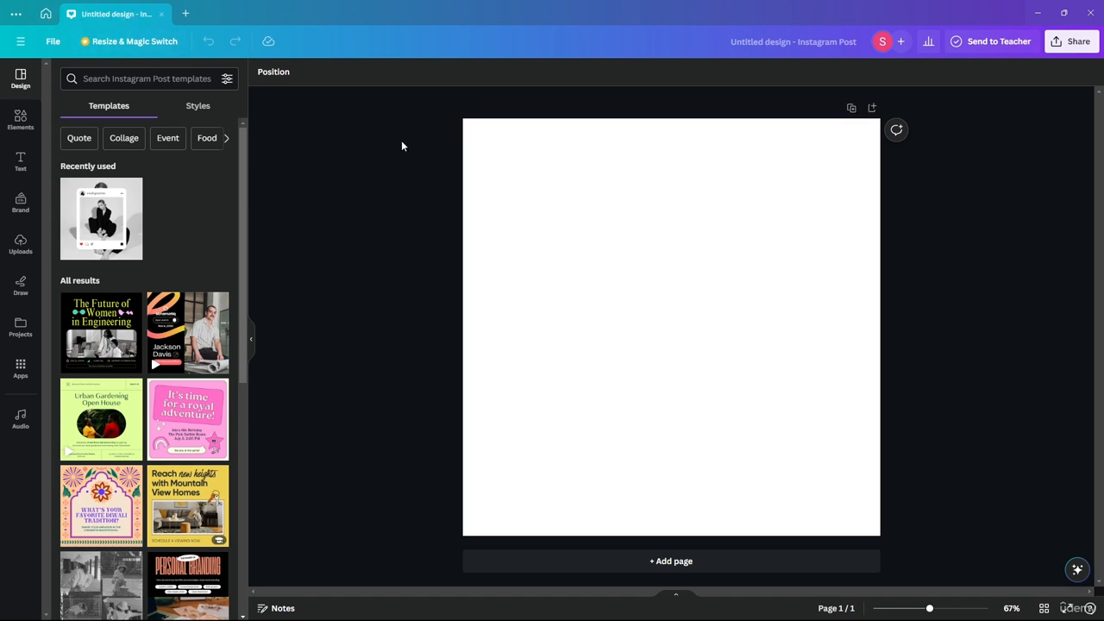
- Look through the resize options and the available styles and templates for the Instagram post
{"action": "left_click", "coordinate": [116, 45]}
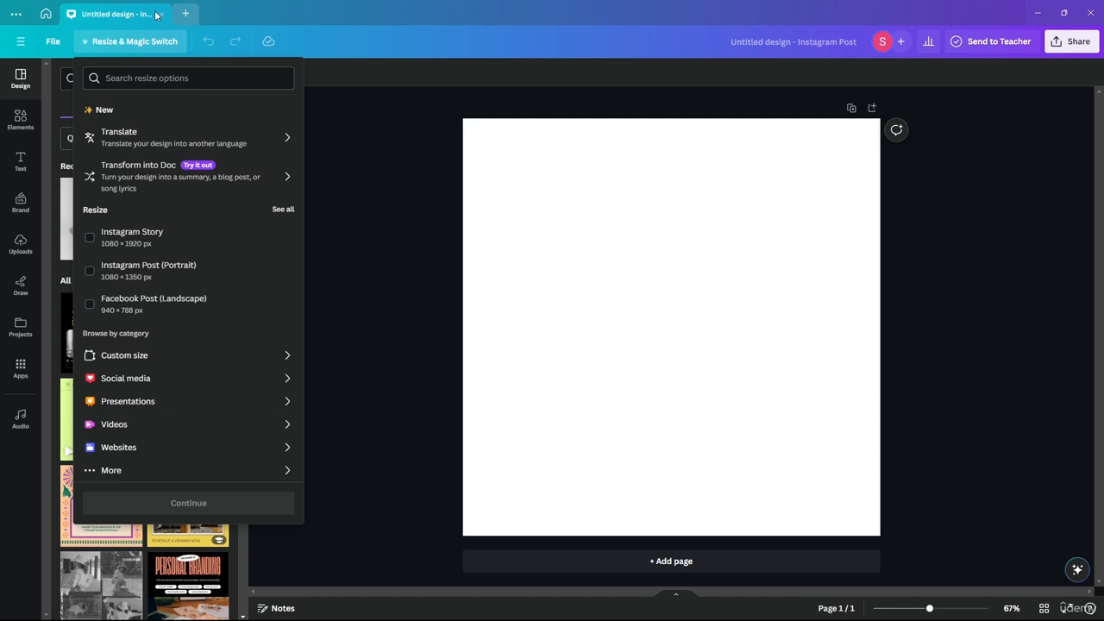
{"action": "left_click", "coordinate": [145, 44]}
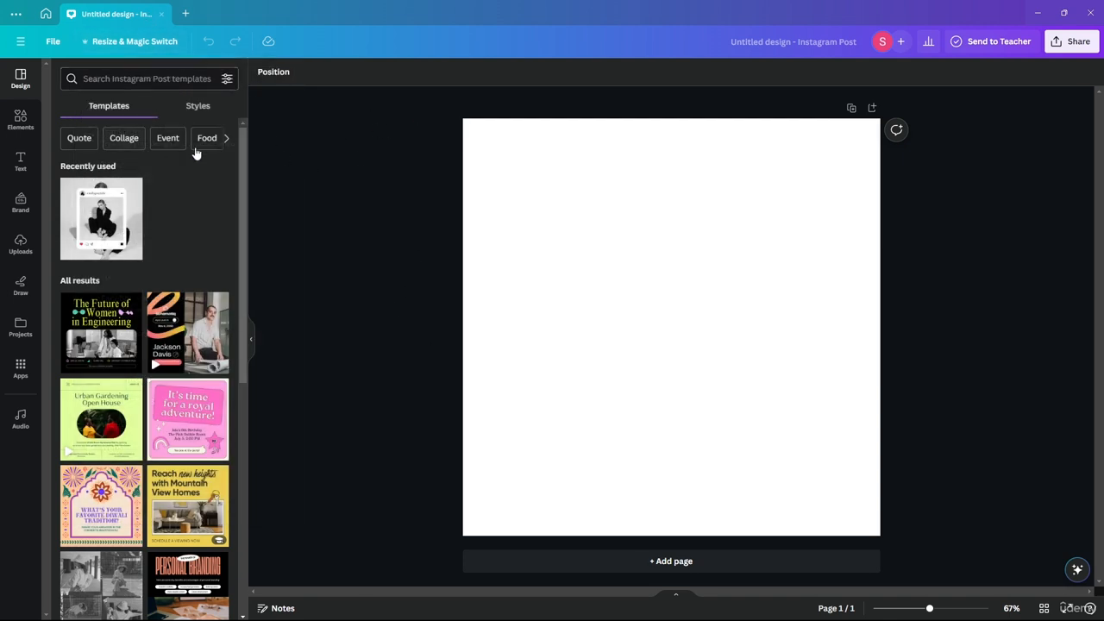
{"action": "left_click", "coordinate": [197, 108]}
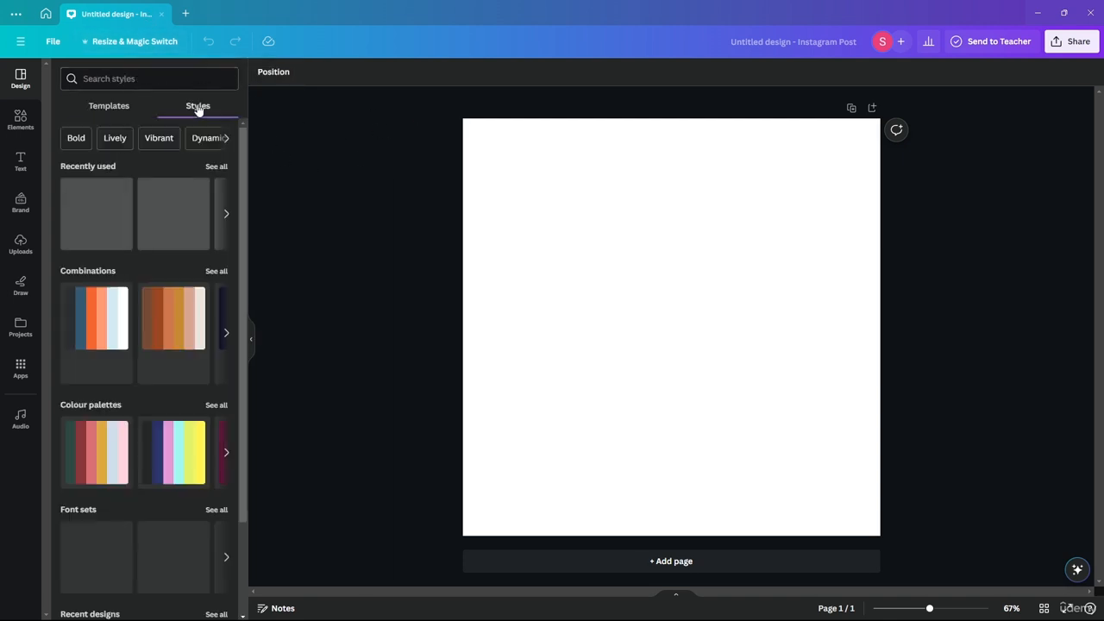
{"action": "scroll", "coordinate": [147, 293], "scroll_direction": "down", "scroll_amount": 2}
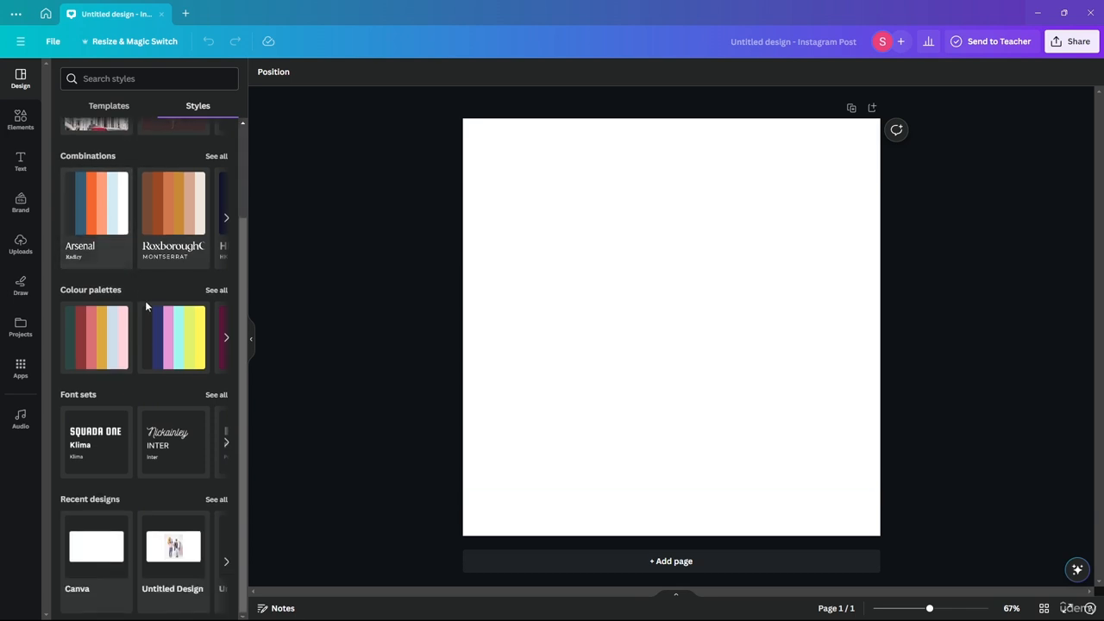
{"action": "scroll", "coordinate": [95, 250], "scroll_direction": "up", "scroll_amount": 2}
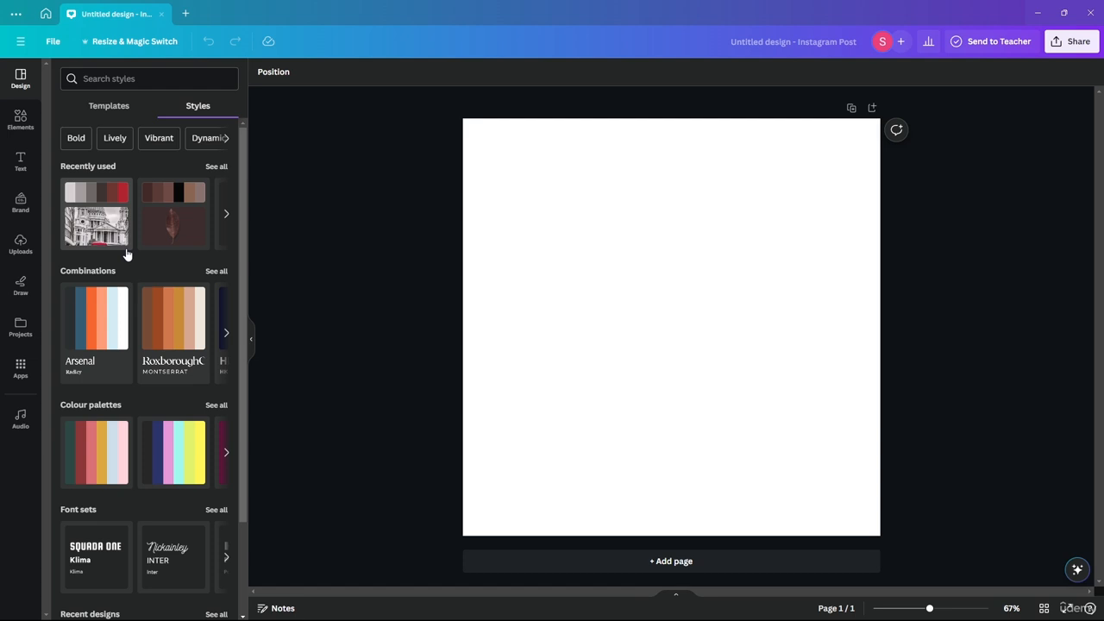
{"action": "left_click", "coordinate": [112, 106]}
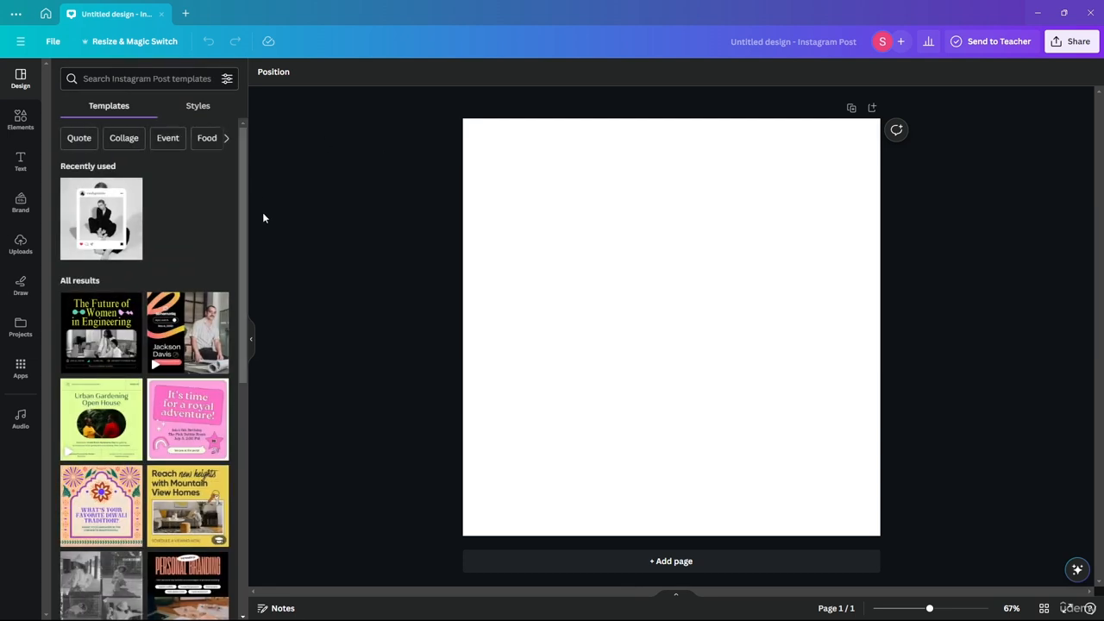
{"action": "scroll", "coordinate": [171, 228], "scroll_direction": "down", "scroll_amount": 12}
{"action": "scroll", "coordinate": [171, 228], "scroll_direction": "up", "scroll_amount": 12}
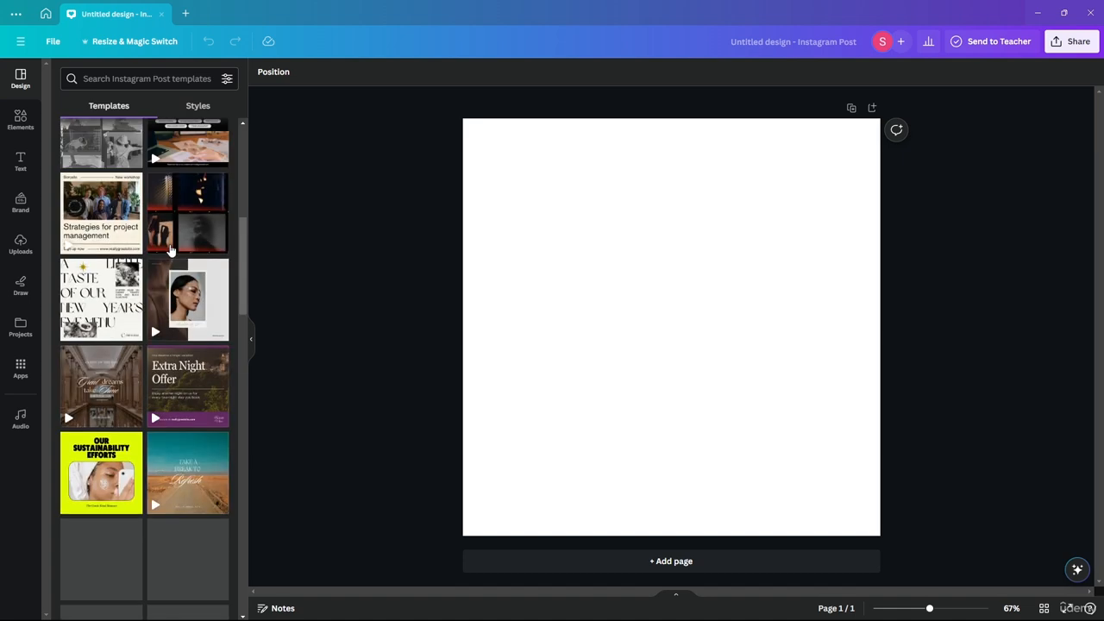
- Look through the whole row of suggested search keywords for design elements, from Frame to the end and back
{"action": "left_click", "coordinate": [24, 119]}
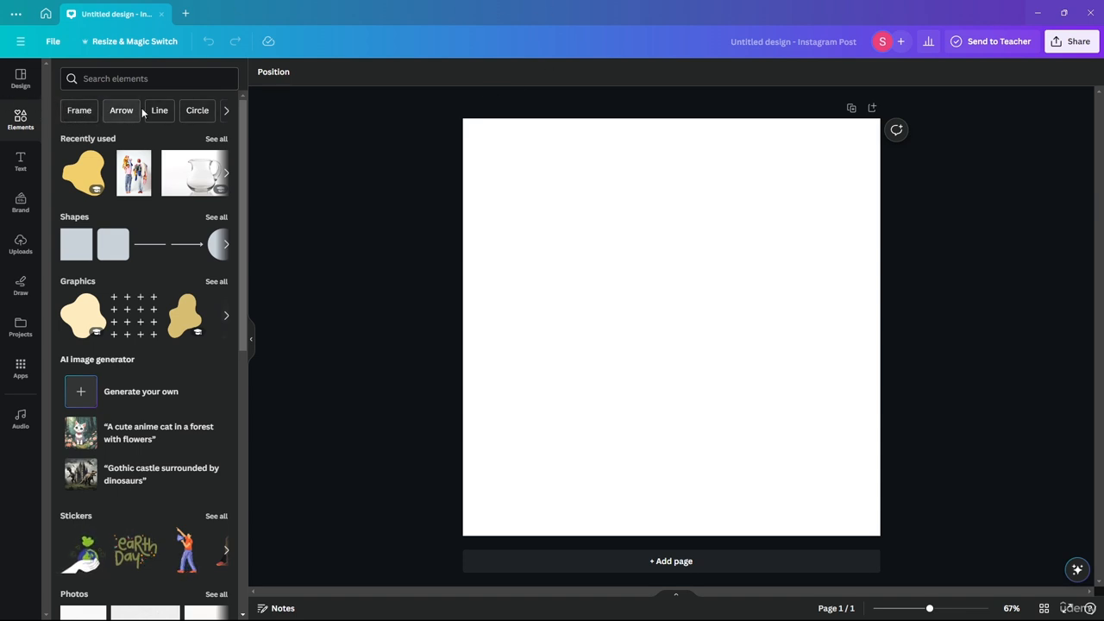
{"action": "left_click", "coordinate": [227, 110]}
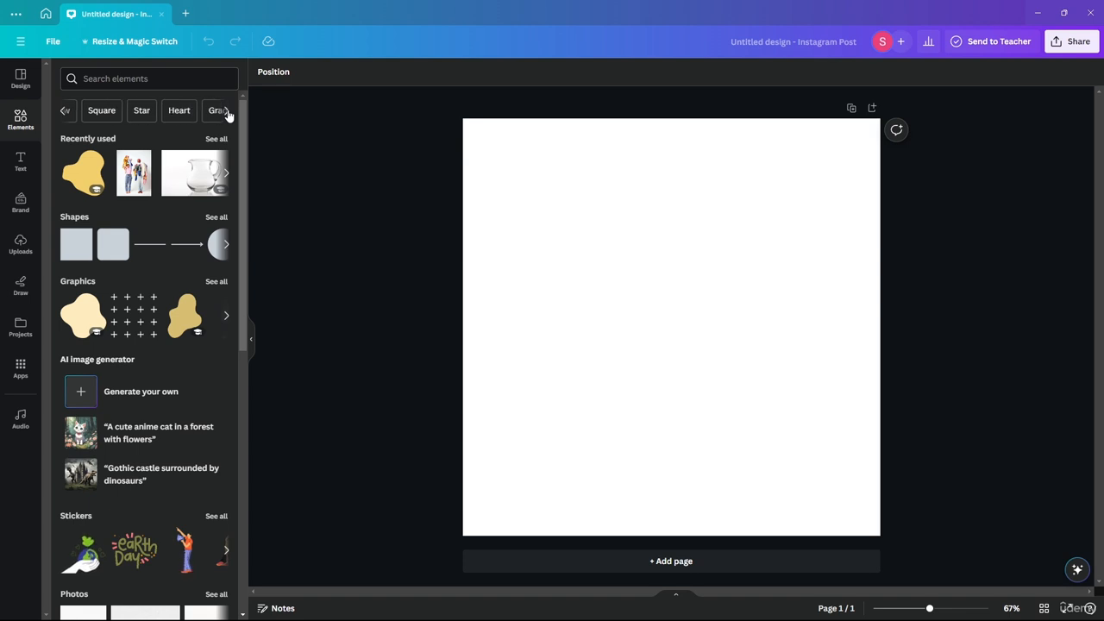
{"action": "left_click", "coordinate": [227, 111]}
{"action": "left_click", "coordinate": [227, 110]}
{"action": "left_click", "coordinate": [227, 110]}
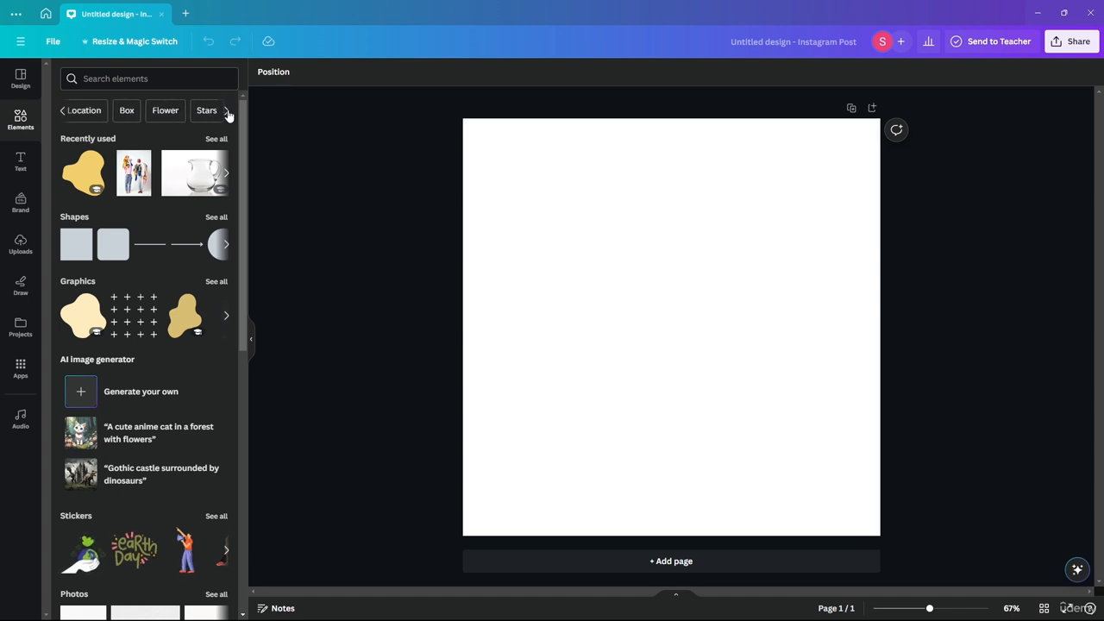
{"action": "left_click", "coordinate": [227, 110]}
{"action": "left_click", "coordinate": [227, 111]}
{"action": "left_click", "coordinate": [227, 110]}
{"action": "left_click", "coordinate": [227, 111]}
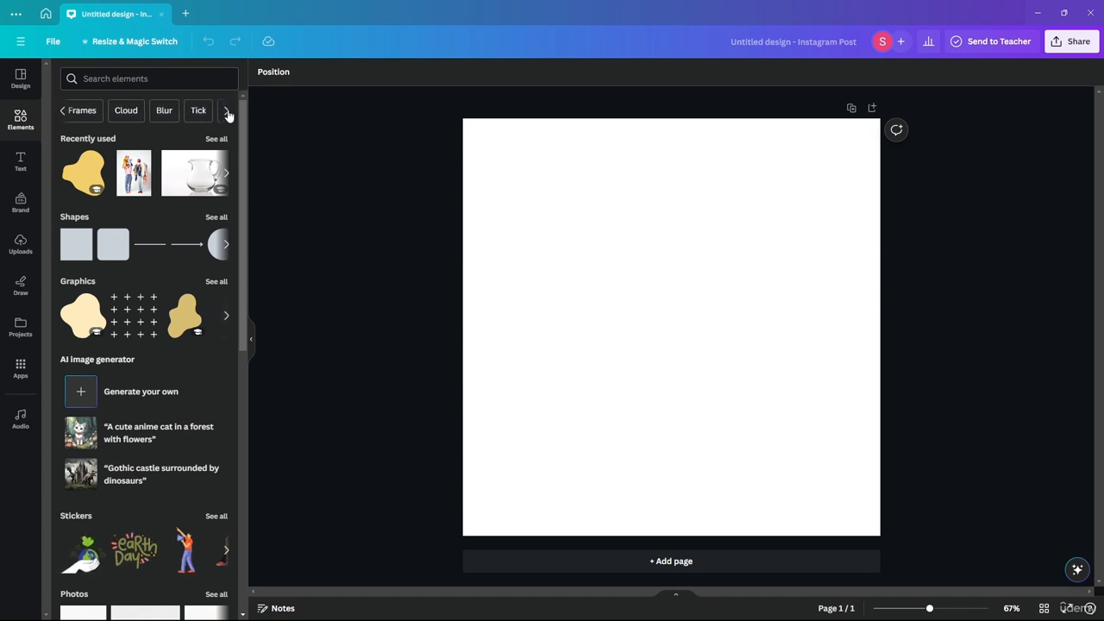
{"action": "left_click", "coordinate": [227, 110]}
{"action": "left_click", "coordinate": [65, 110]}
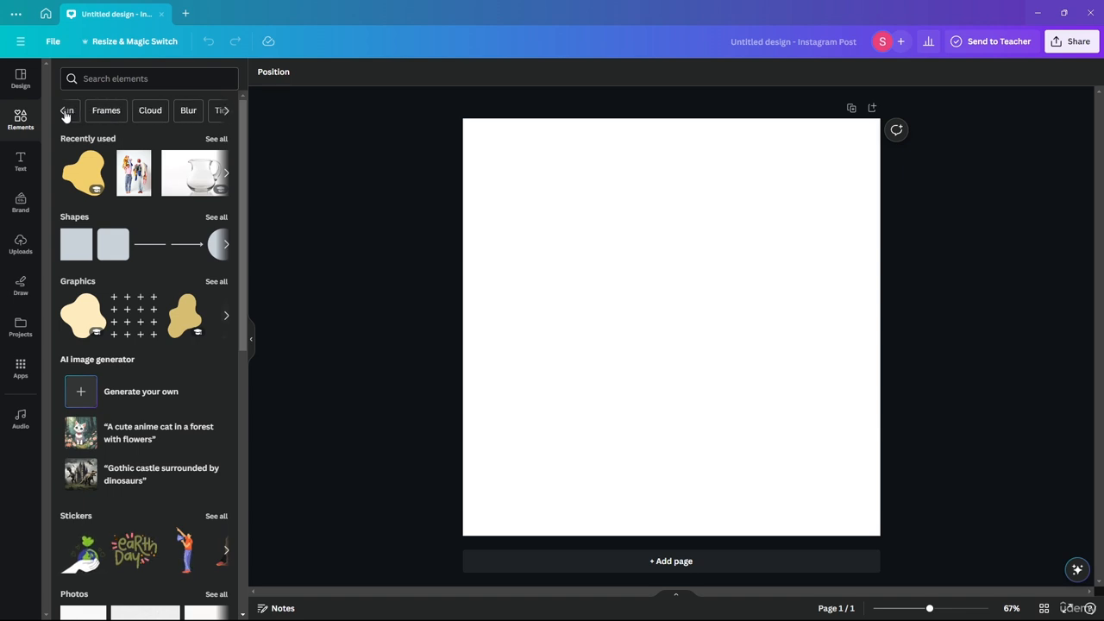
{"action": "left_click", "coordinate": [65, 111]}
{"action": "left_click", "coordinate": [64, 110]}
{"action": "left_click", "coordinate": [64, 110]}
{"action": "left_click", "coordinate": [65, 110]}
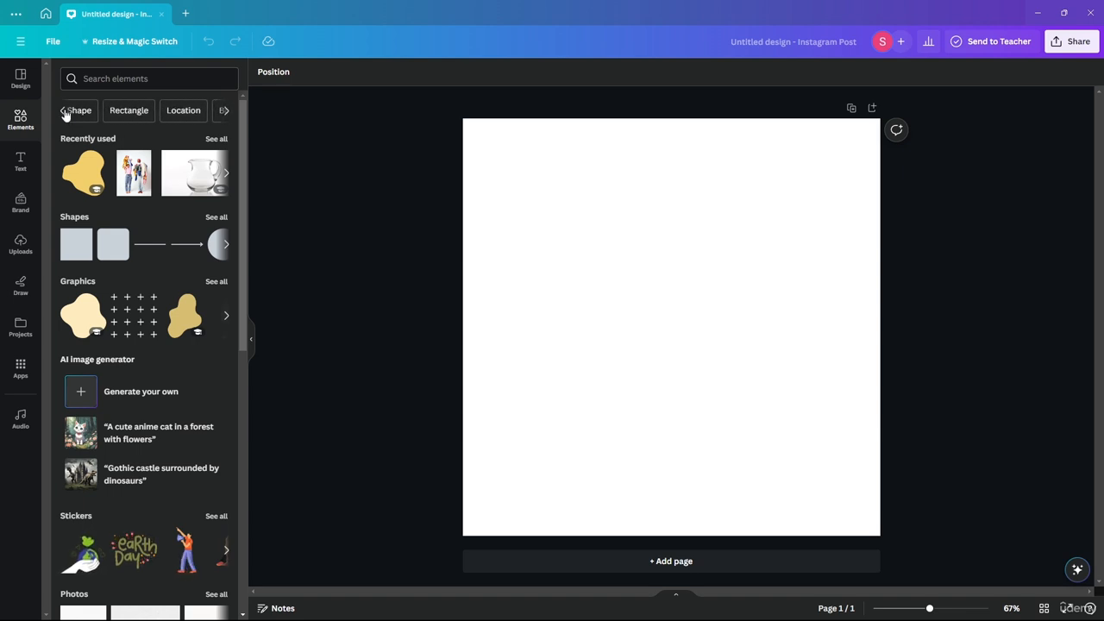
{"action": "left_click", "coordinate": [65, 111]}
{"action": "left_click", "coordinate": [64, 110]}
{"action": "left_click", "coordinate": [65, 110]}
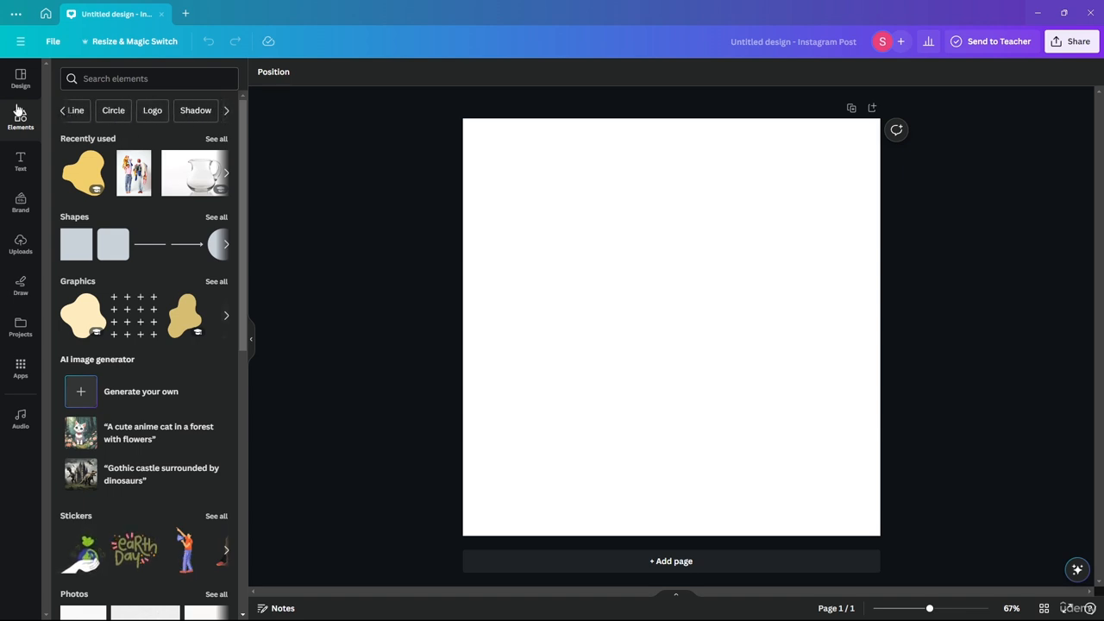
{"action": "left_click", "coordinate": [62, 110]}
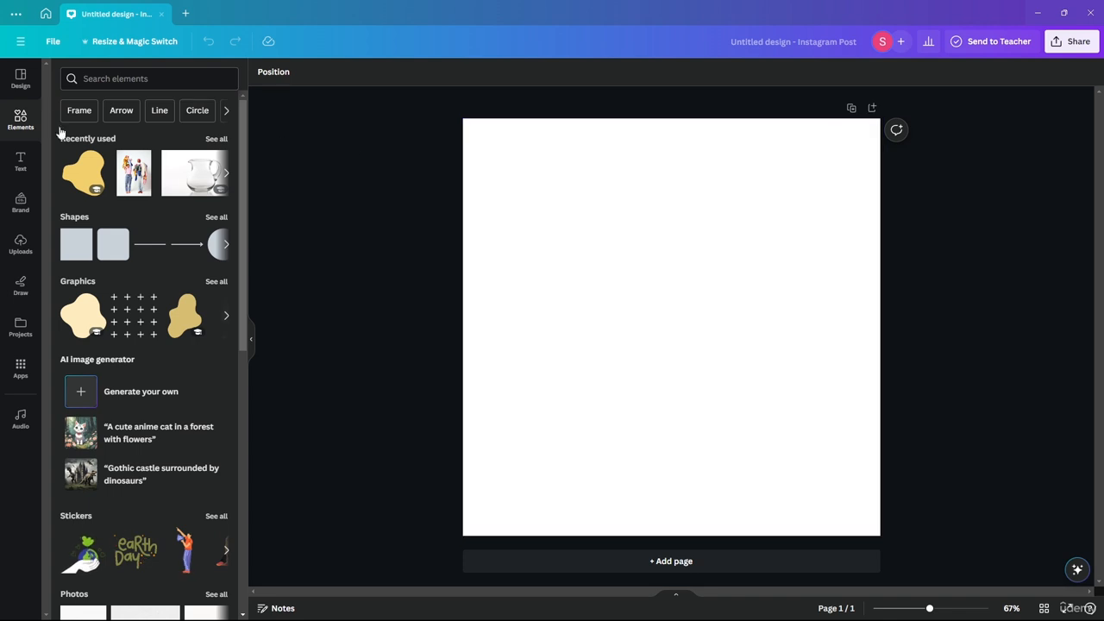
- Search the elements for the suggested keyword Frame, clear the search and look through the element categories
{"action": "left_click", "coordinate": [85, 118]}
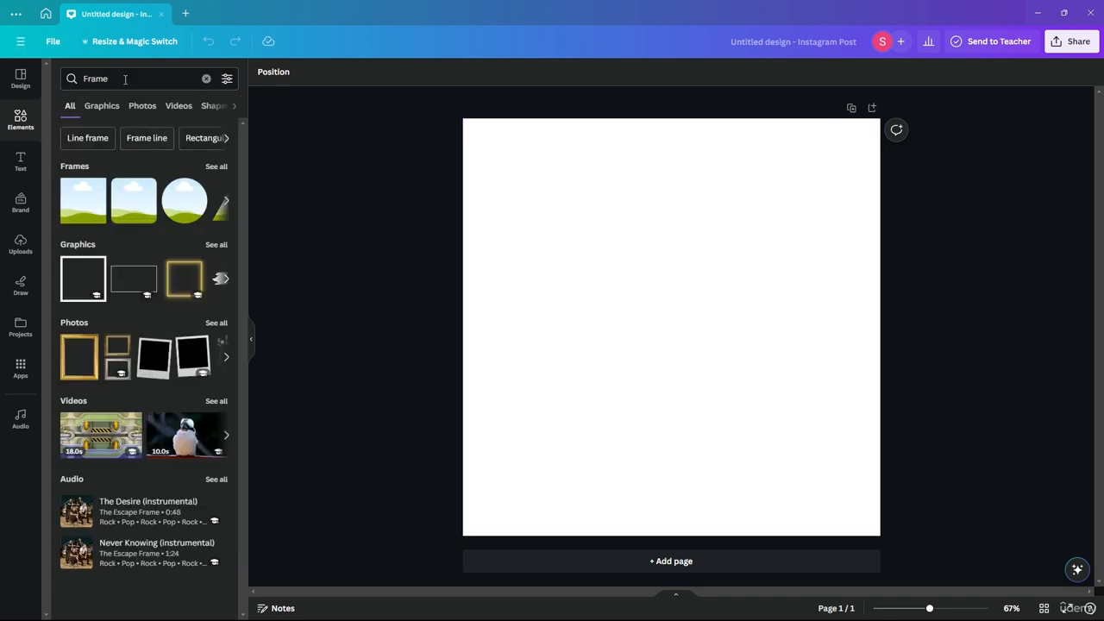
{"action": "left_click", "coordinate": [206, 78]}
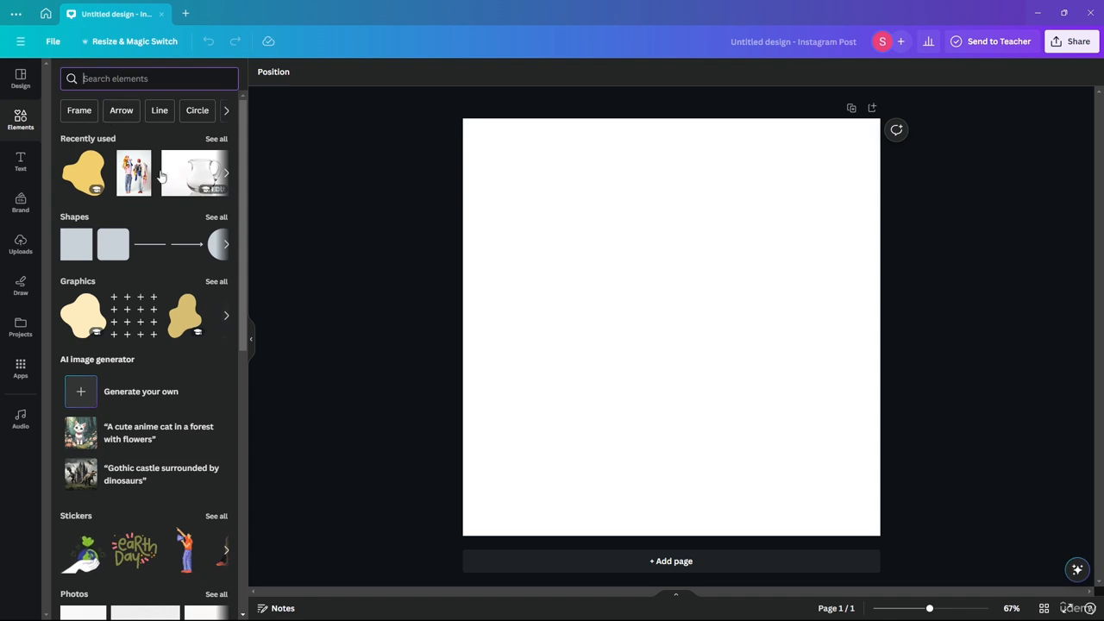
{"action": "scroll", "coordinate": [160, 175], "scroll_direction": "down", "scroll_amount": 20}
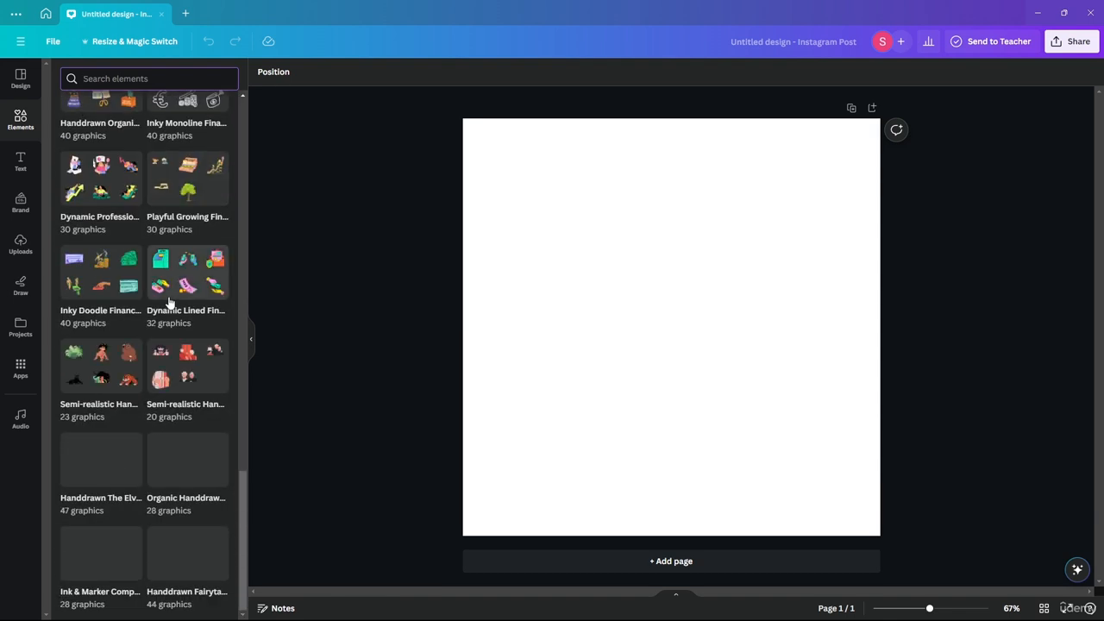
{"action": "scroll", "coordinate": [160, 436], "scroll_direction": "up", "scroll_amount": 8}
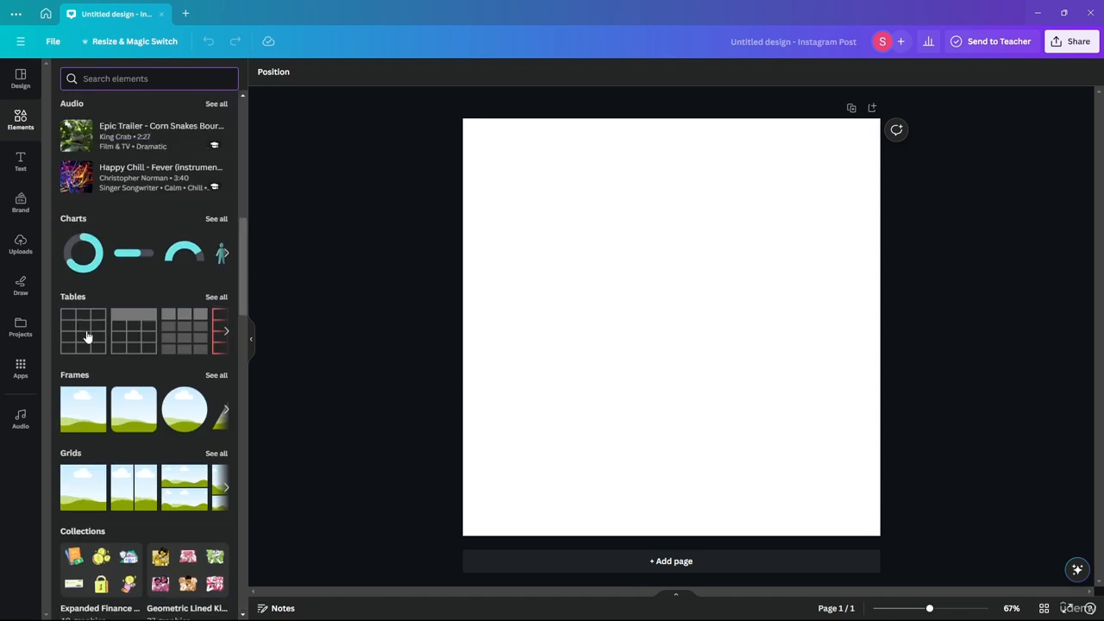
{"action": "scroll", "coordinate": [89, 307], "scroll_direction": "up", "scroll_amount": 2}
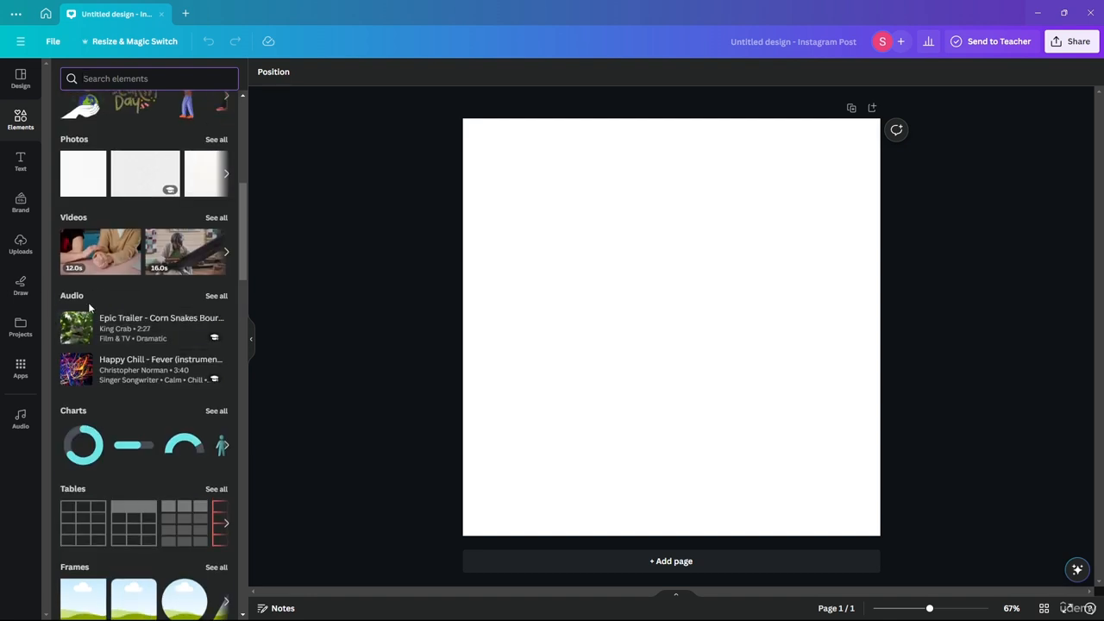
- Add a progress ring chart to the page with percentage 88, line weight 11 and its percentage label shown
{"action": "left_click_drag", "start_coordinate": [86, 437], "coordinate": [592, 242]}
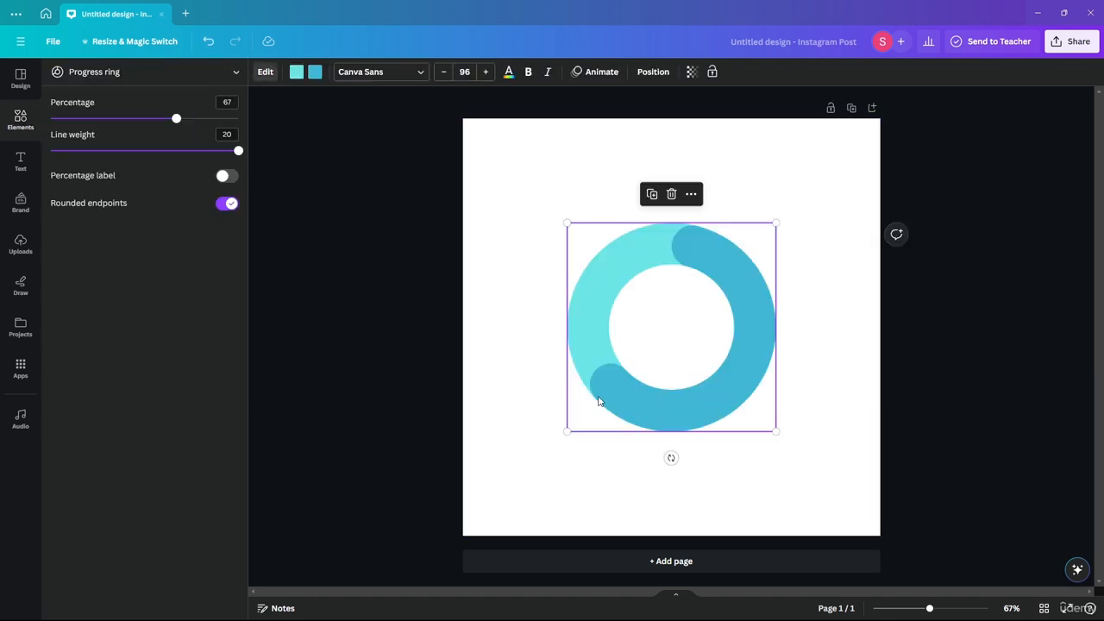
{"action": "left_click_drag", "start_coordinate": [176, 121], "coordinate": [149, 151]}
{"action": "left_click", "coordinate": [226, 177]}
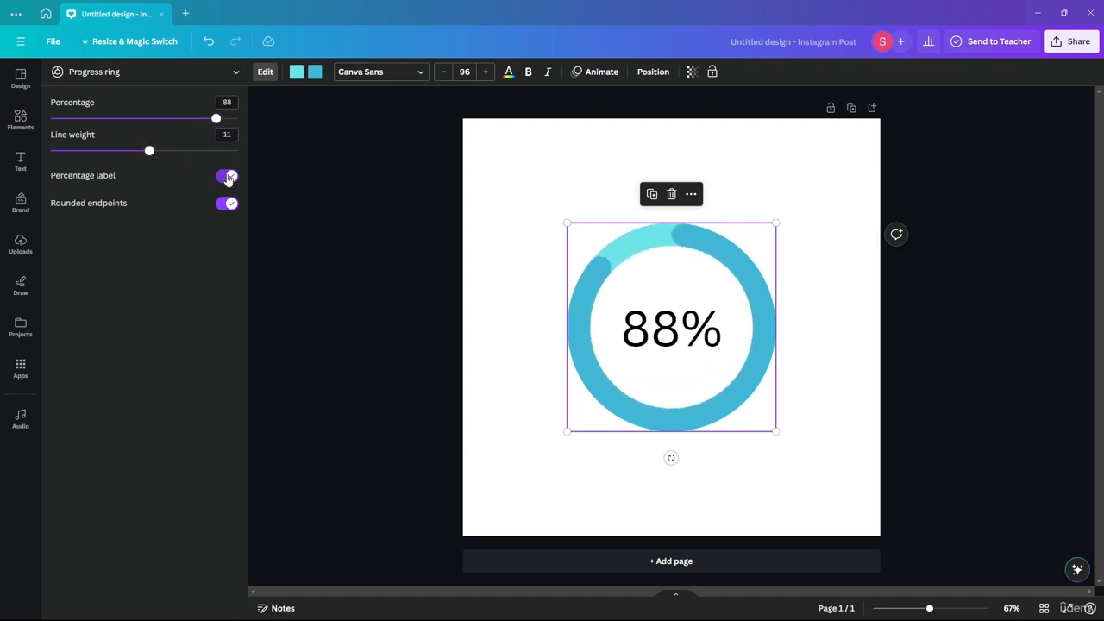
- Try the progress ring's percentage label and rounded endpoints options on and off, and delete the ring from the page
{"action": "left_click", "coordinate": [226, 176]}
{"action": "left_click", "coordinate": [226, 177]}
{"action": "left_click", "coordinate": [226, 177]}
{"action": "left_click", "coordinate": [222, 203]}
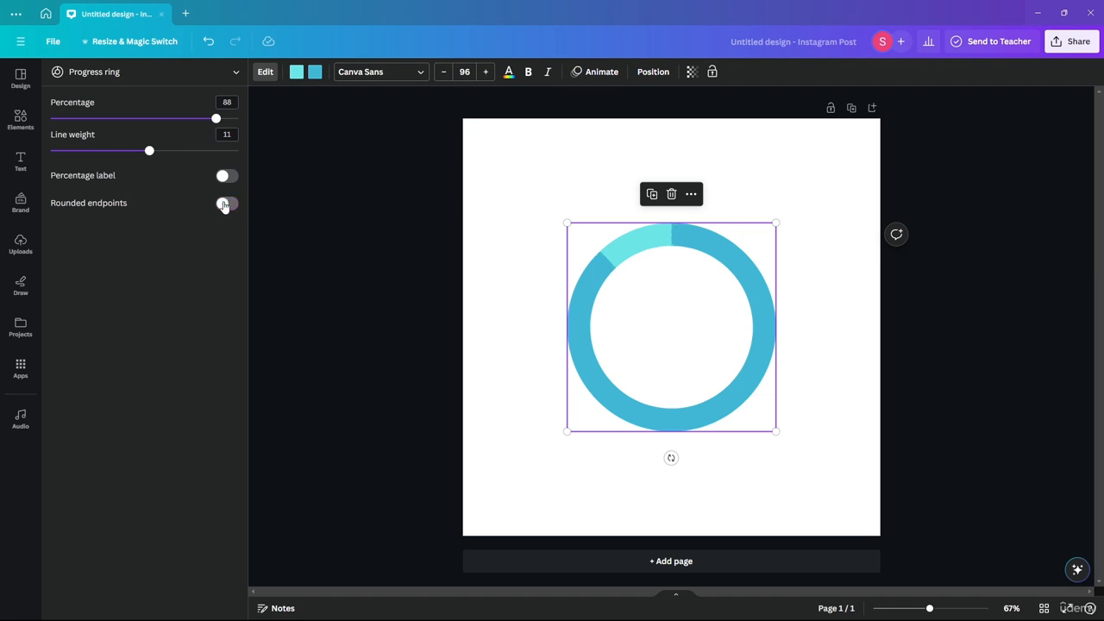
{"action": "left_click", "coordinate": [223, 203]}
{"action": "left_click", "coordinate": [222, 203]}
{"action": "key", "text": "Delete"}
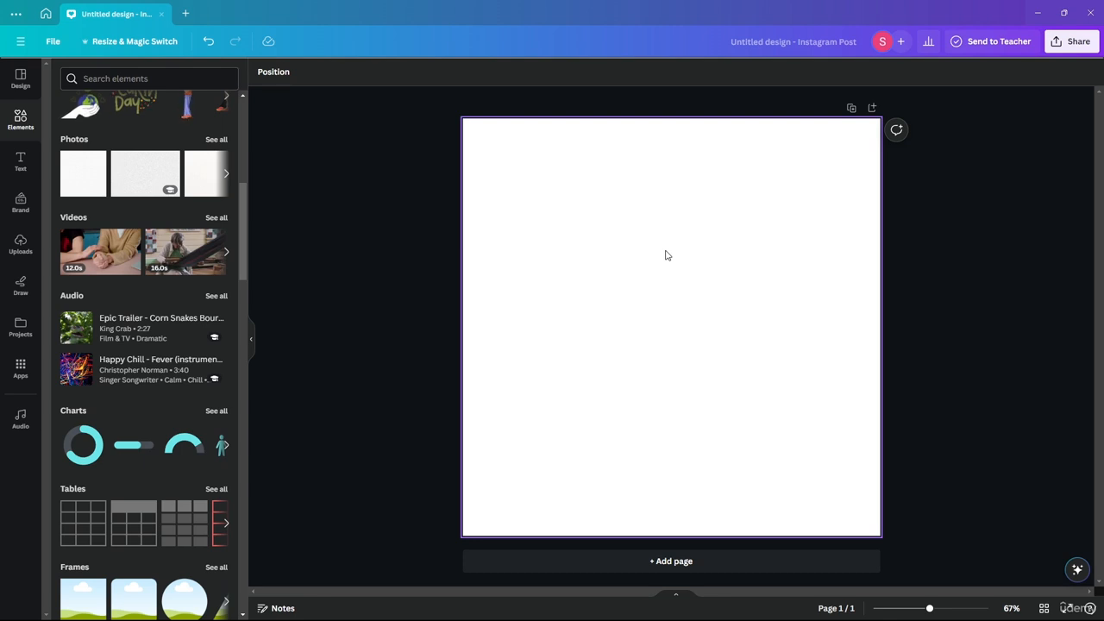
- Clear the list of recent element searches and close the search suggestions
{"action": "scroll", "coordinate": [142, 283], "scroll_direction": "up", "scroll_amount": 5}
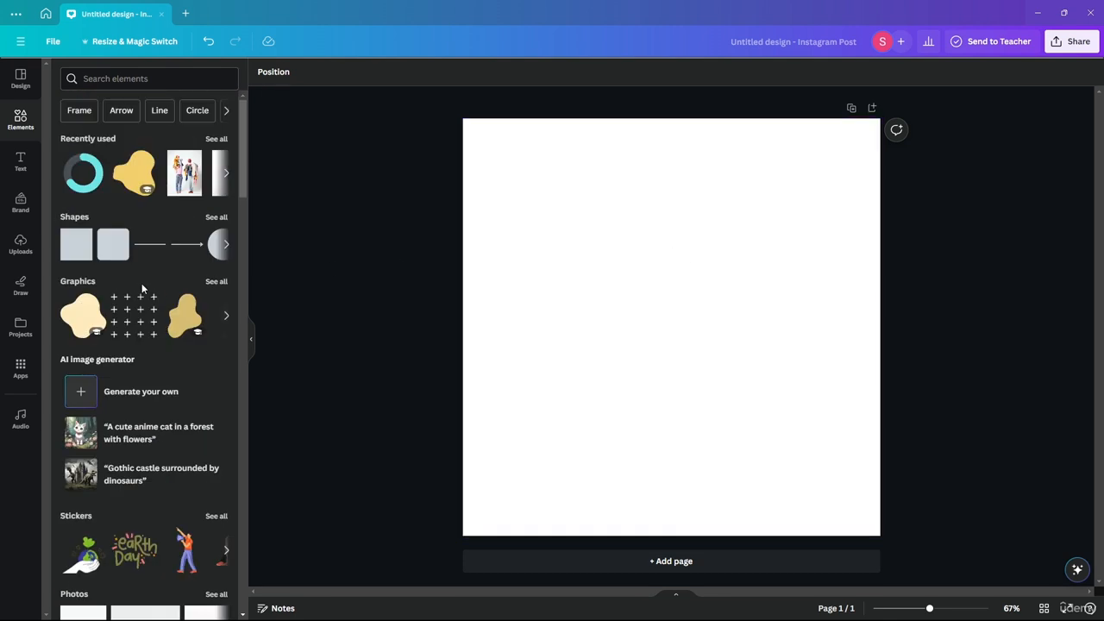
{"action": "left_click", "coordinate": [100, 79]}
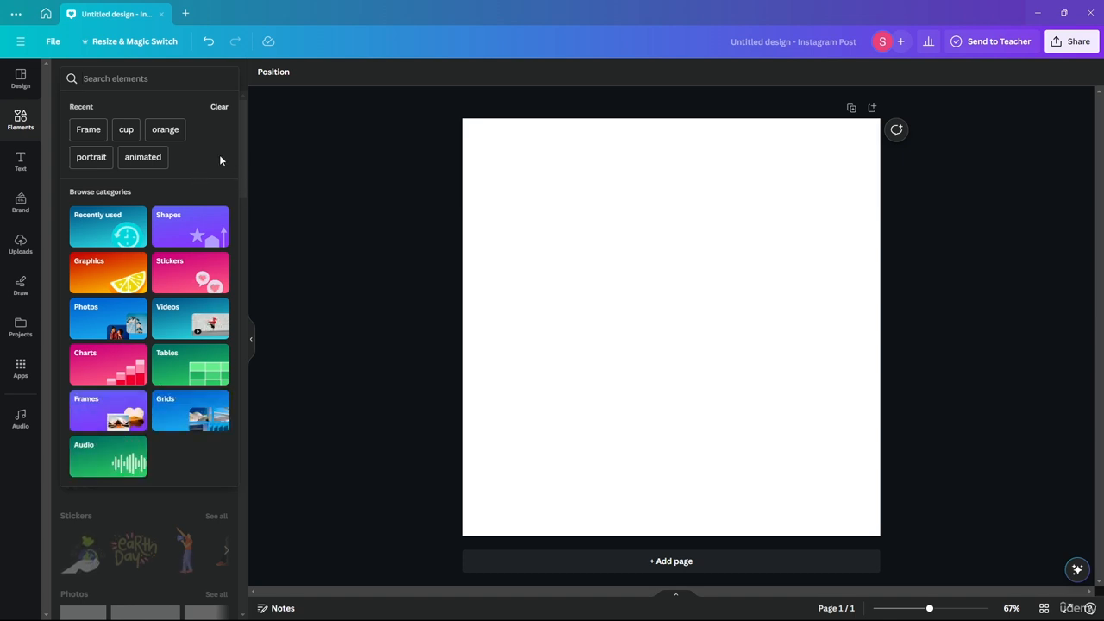
{"action": "left_click", "coordinate": [219, 106]}
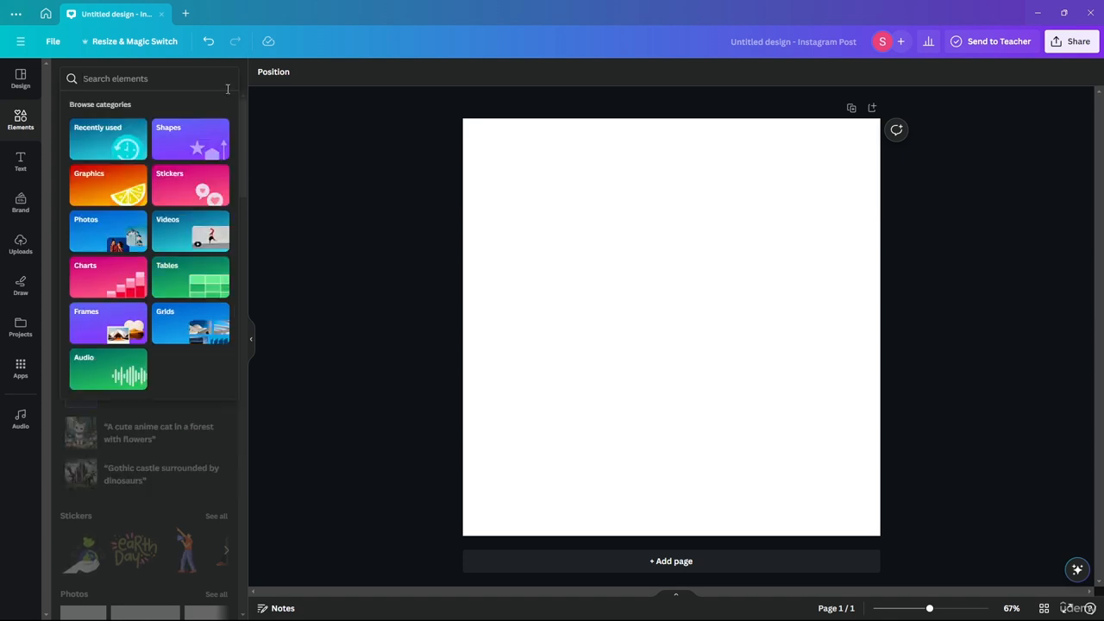
{"action": "left_click", "coordinate": [169, 452]}
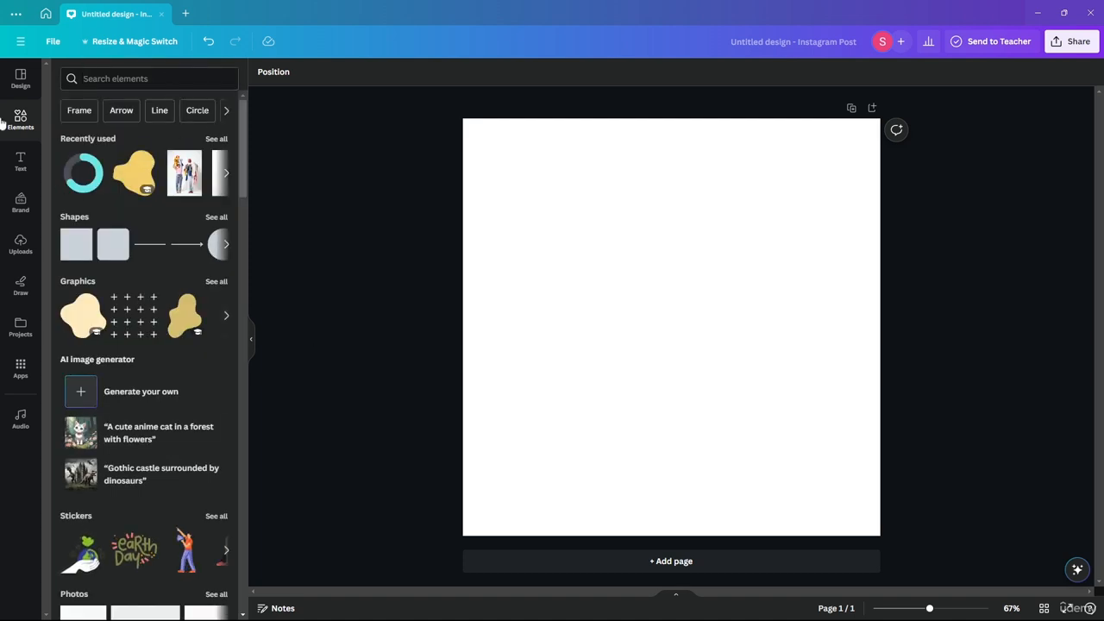
- Add a square shape near the page's upper-left corner and enlarge it to cover most of the page
{"action": "left_click_drag", "start_coordinate": [90, 246], "coordinate": [584, 225]}
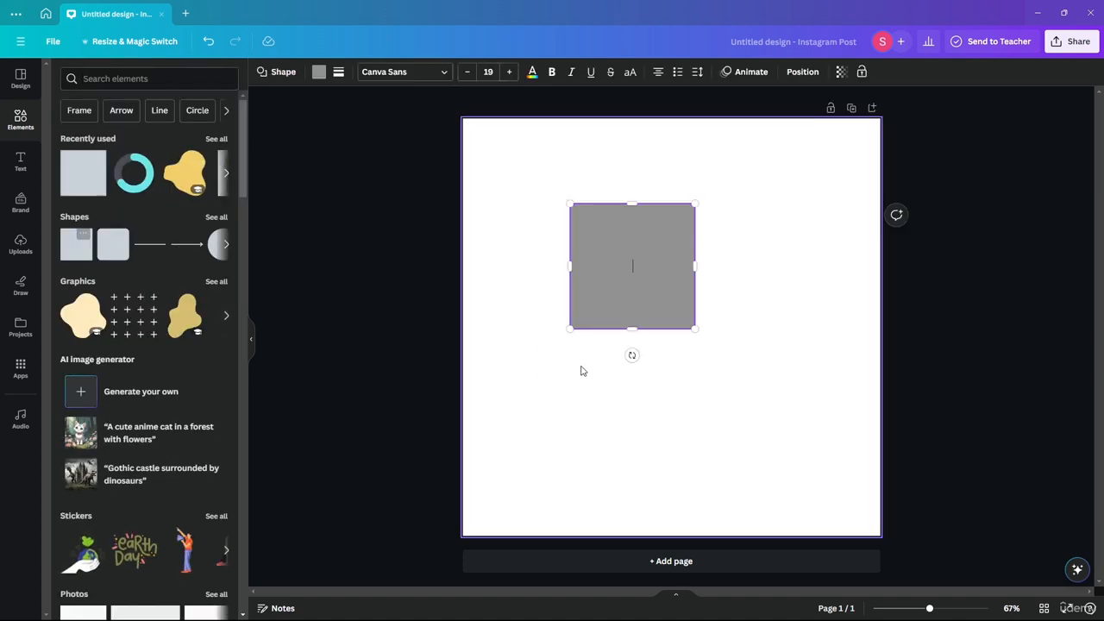
{"action": "left_click", "coordinate": [571, 382]}
{"action": "left_click_drag", "start_coordinate": [619, 285], "coordinate": [561, 246]}
{"action": "left_click_drag", "start_coordinate": [629, 283], "coordinate": [831, 489]}
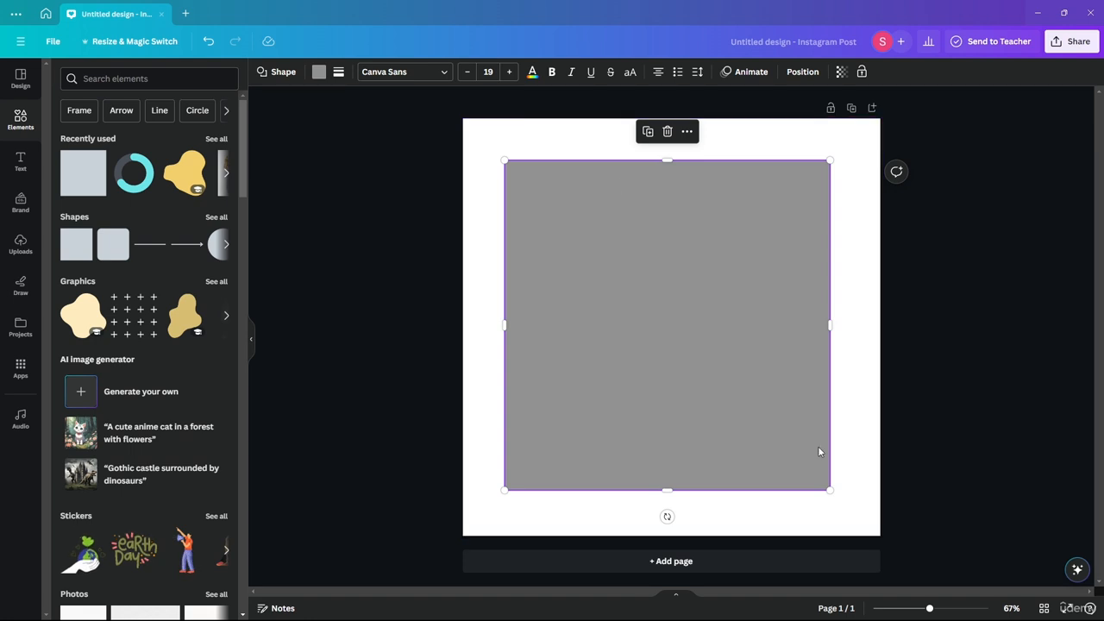
{"action": "left_click", "coordinate": [856, 440]}
{"action": "left_click", "coordinate": [966, 336]}
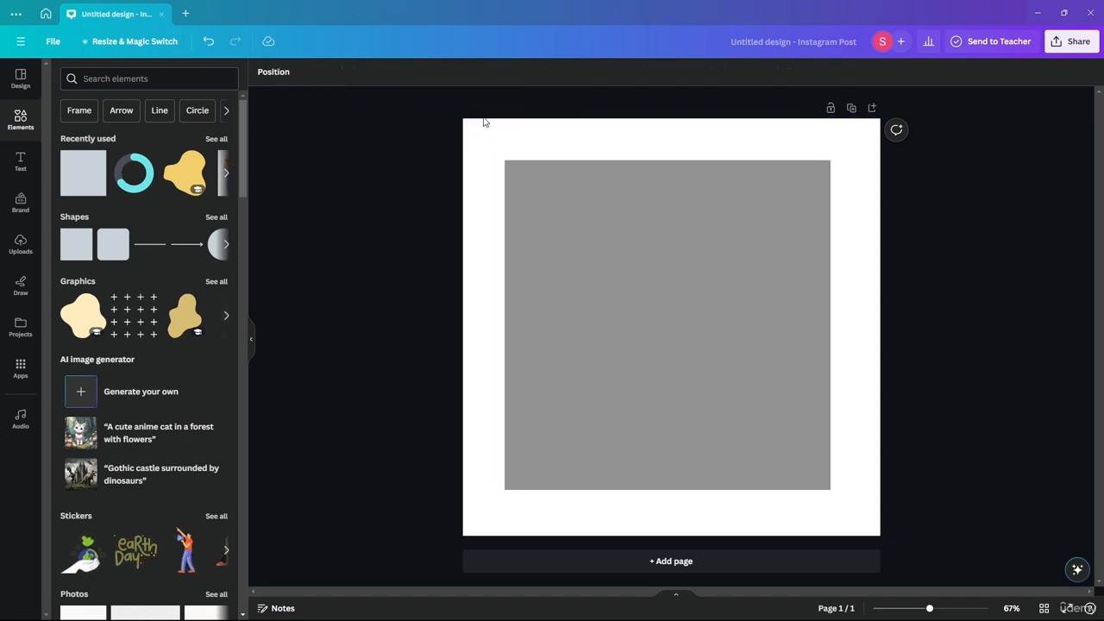
- Extend the grey square slightly to the right and downward so its margins to the page edges are even
{"action": "left_click", "coordinate": [799, 434]}
{"action": "left_click_drag", "start_coordinate": [831, 325], "coordinate": [838, 325]}
{"action": "left_click_drag", "start_coordinate": [670, 489], "coordinate": [670, 494]}
{"action": "left_click", "coordinate": [950, 367]}
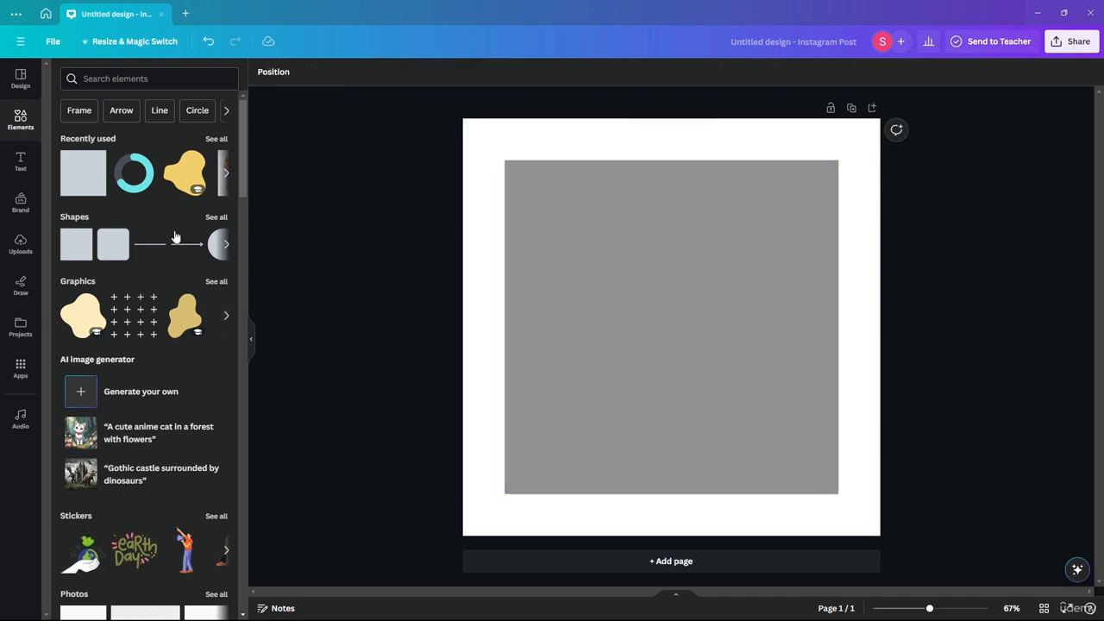
- Add another square at the page's upper-left corner and enlarge it to cover the whole page
{"action": "left_click_drag", "start_coordinate": [87, 164], "coordinate": [514, 170]}
{"action": "left_click", "coordinate": [591, 245]}
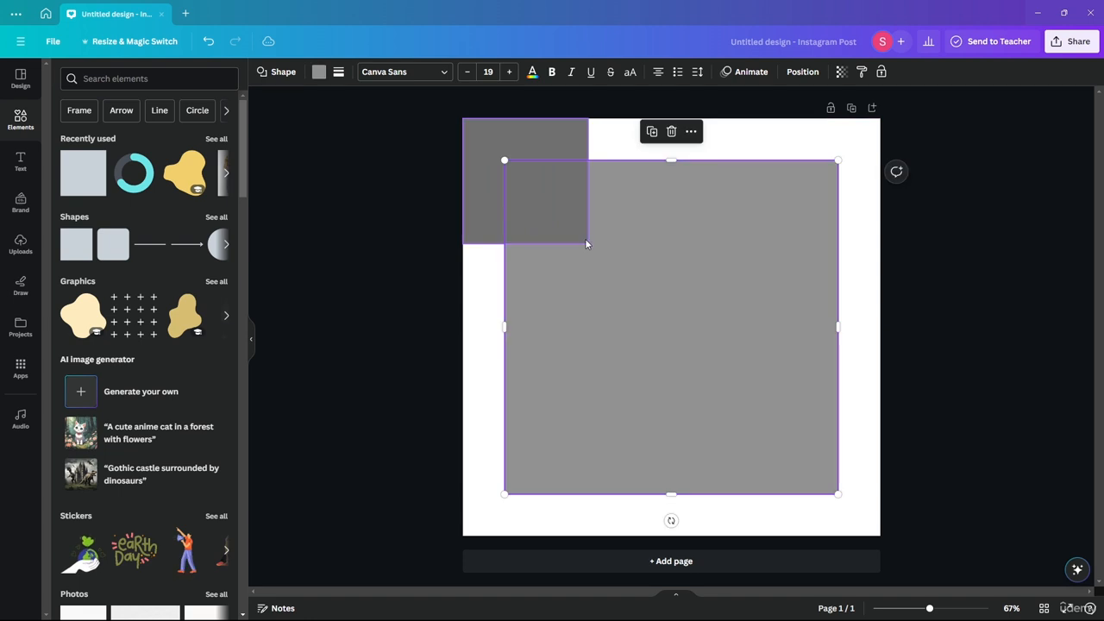
{"action": "left_click", "coordinate": [479, 140]}
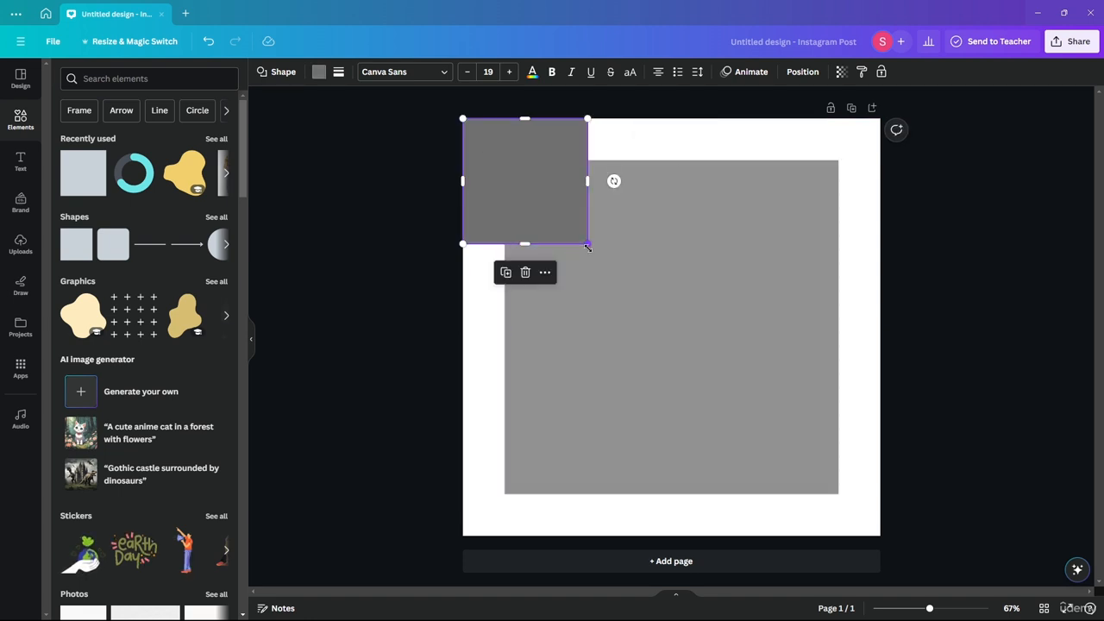
{"action": "left_click_drag", "start_coordinate": [582, 245], "coordinate": [880, 536]}
{"action": "double_click", "coordinate": [757, 328]}
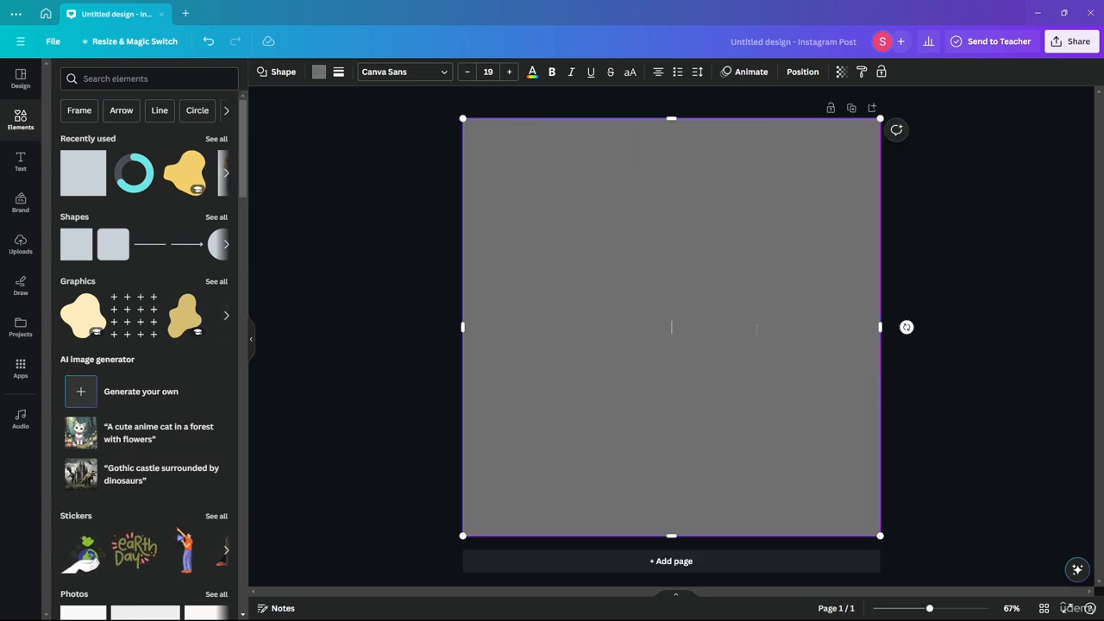
- Send the full-page square to the back, behind the smaller grey square
{"action": "right_click", "coordinate": [768, 265]}
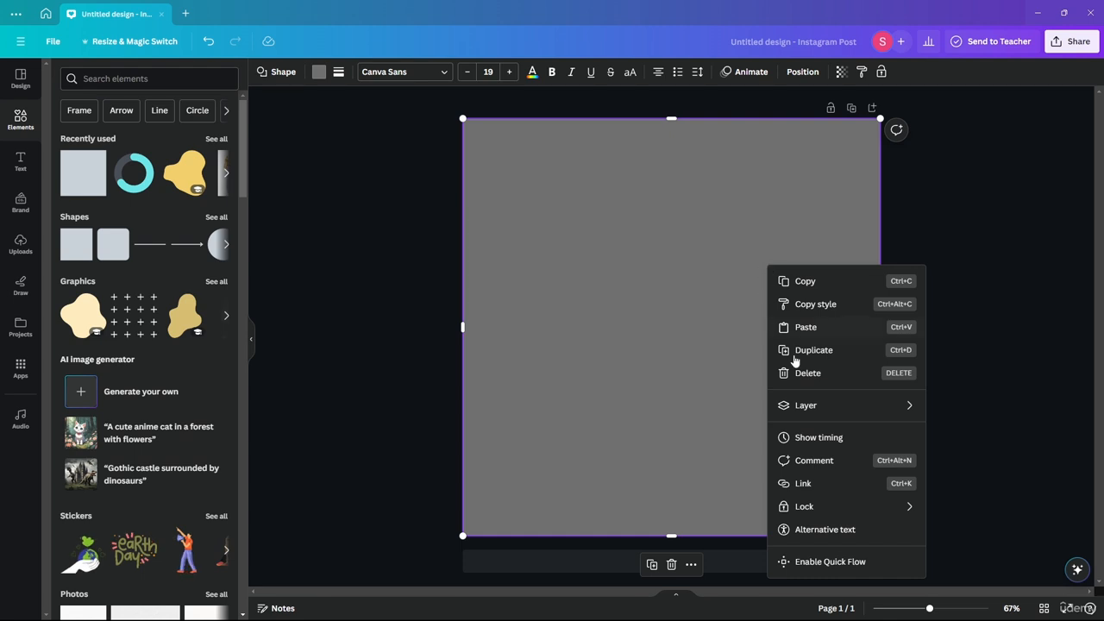
{"action": "mouse_move", "coordinate": [825, 408]}
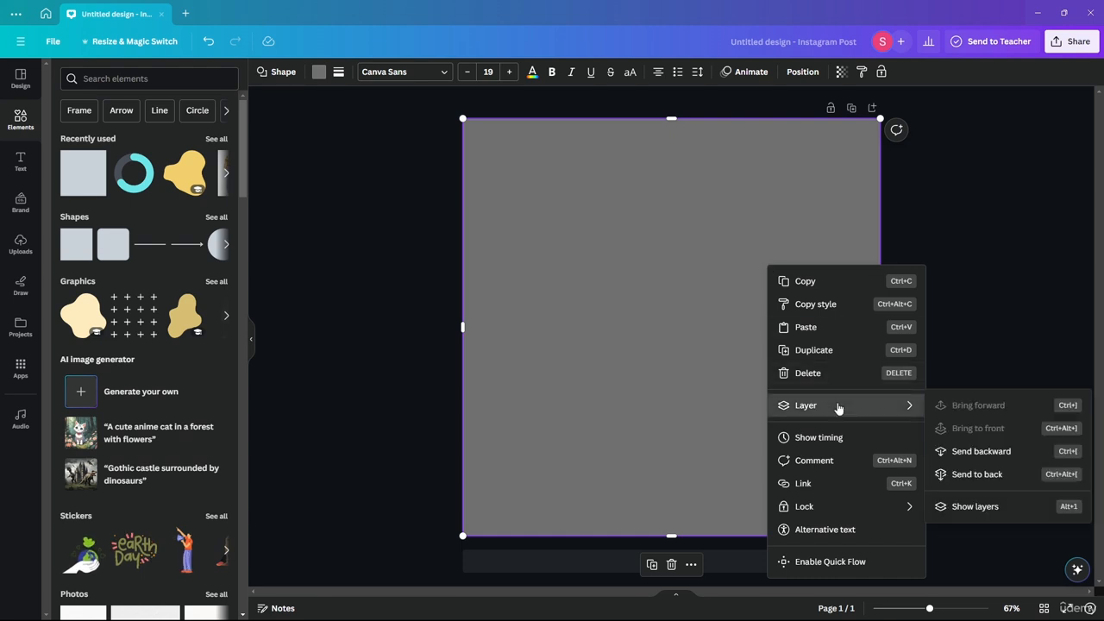
{"action": "left_click", "coordinate": [979, 477]}
{"action": "left_click", "coordinate": [399, 242]}
- Fill the full-page background square with black and the smaller inner square with white
{"action": "left_click", "coordinate": [488, 219]}
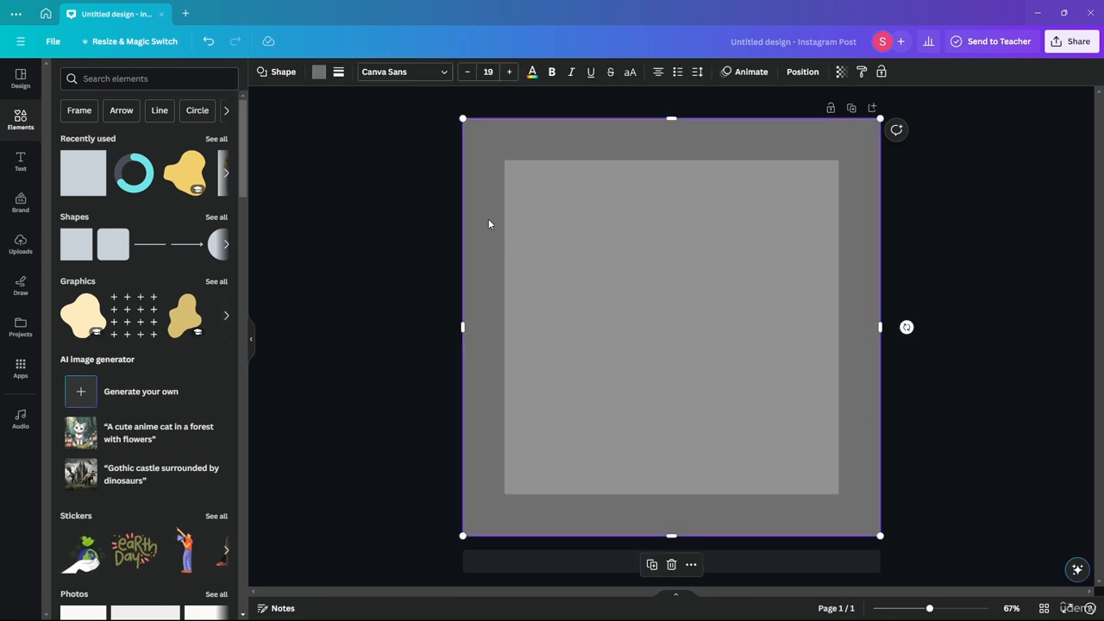
{"action": "left_click", "coordinate": [318, 72]}
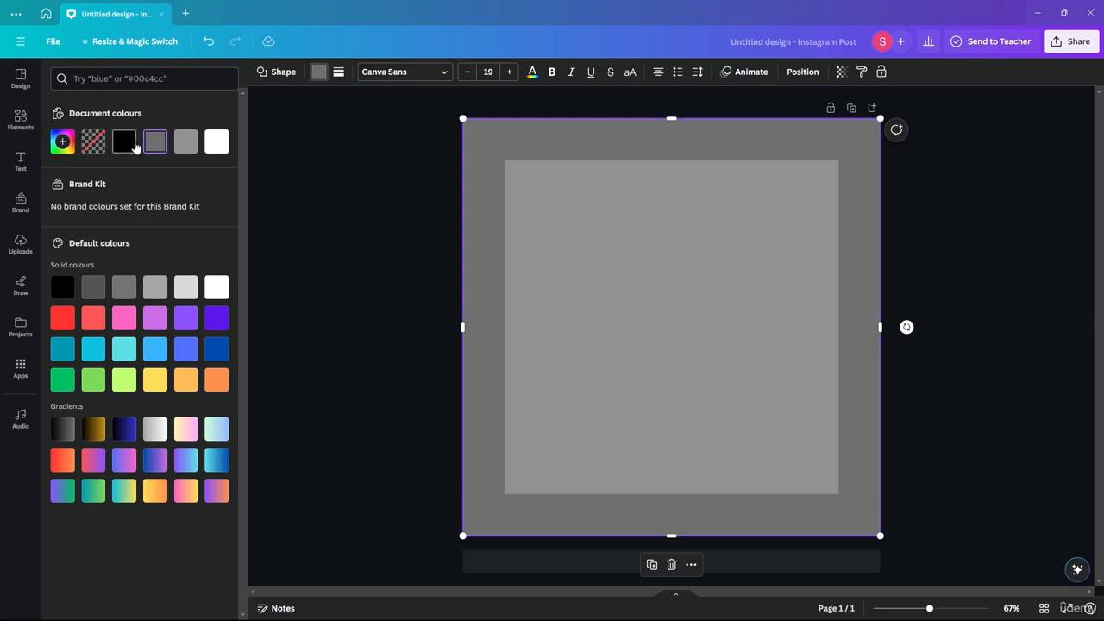
{"action": "left_click", "coordinate": [125, 141]}
{"action": "left_click", "coordinate": [596, 259]}
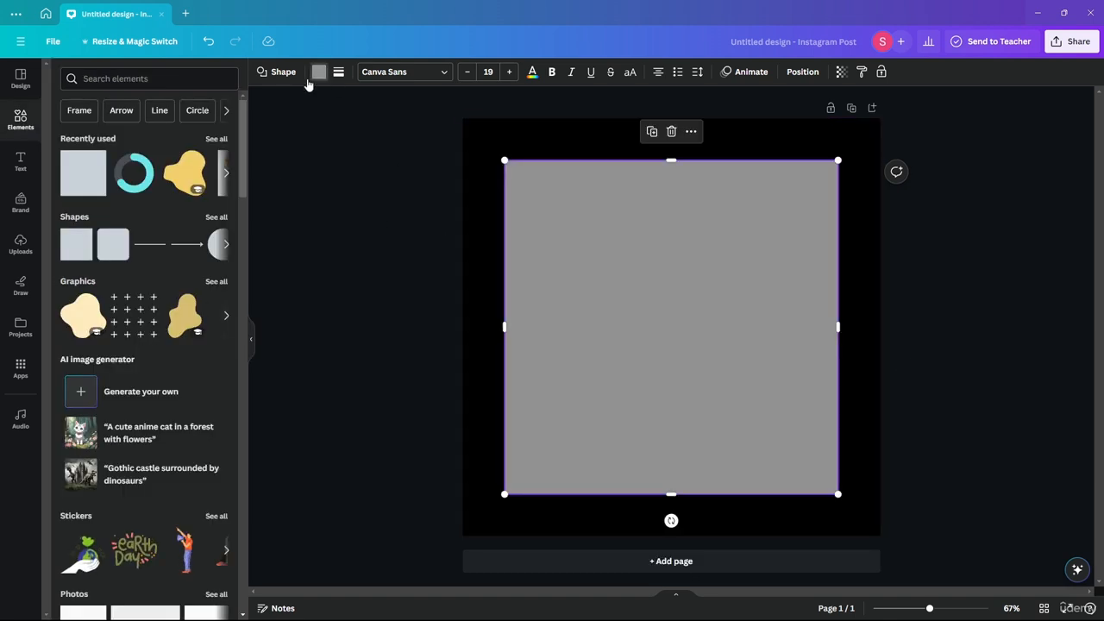
{"action": "left_click", "coordinate": [318, 72]}
{"action": "left_click", "coordinate": [185, 141]}
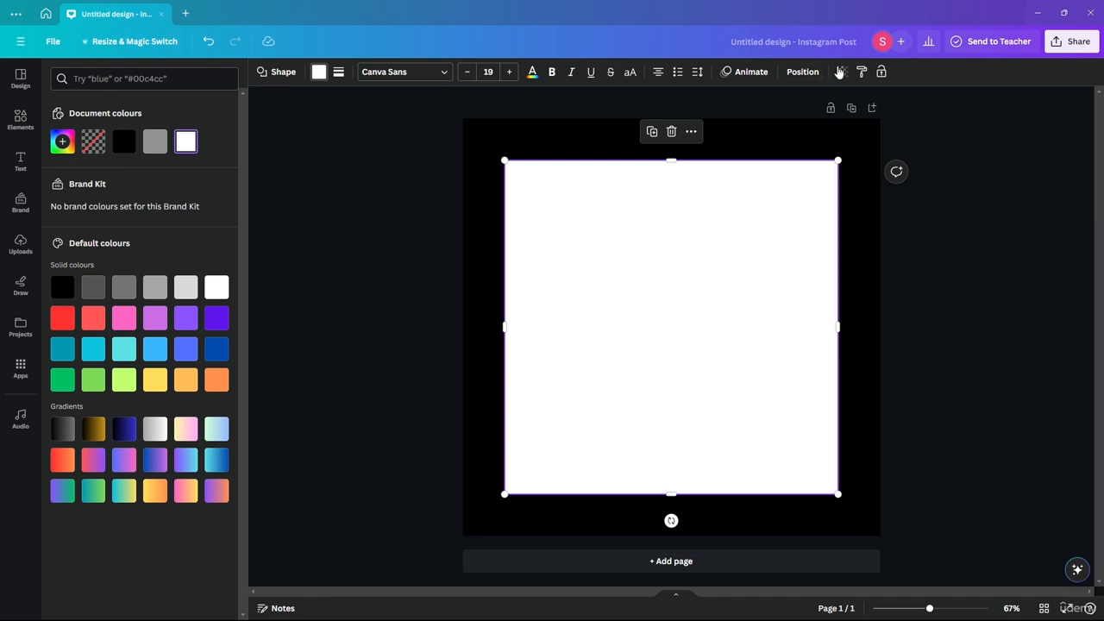
- Set the white inner square's transparency to 40 and deselect it
{"action": "left_click", "coordinate": [839, 71]}
{"action": "left_click_drag", "start_coordinate": [833, 119], "coordinate": [776, 118]}
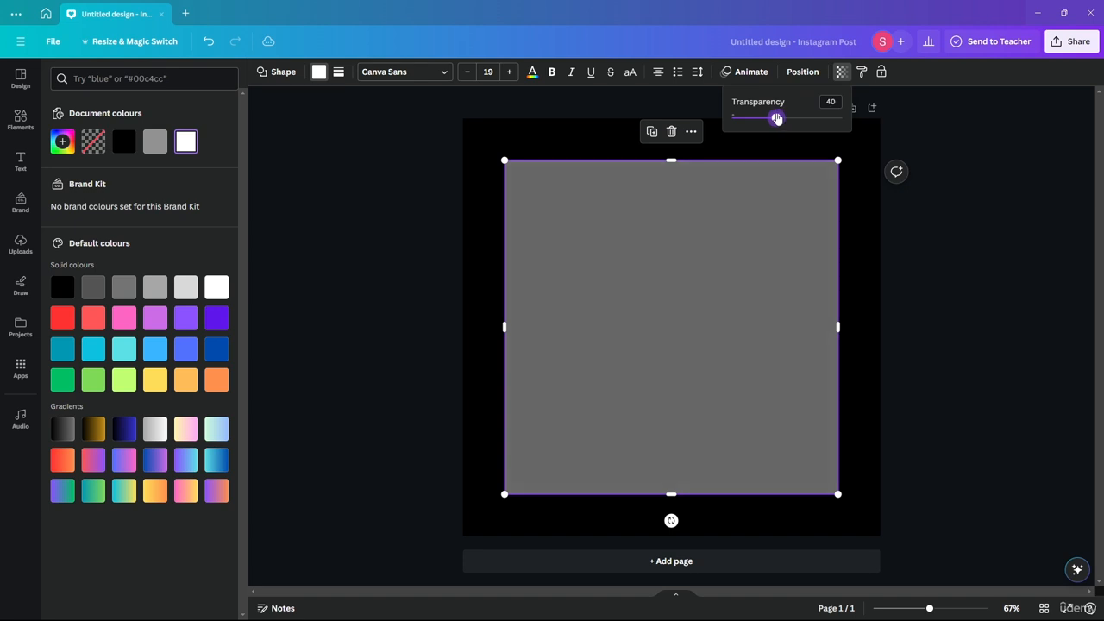
{"action": "left_click", "coordinate": [975, 228]}
{"action": "left_click", "coordinate": [976, 230]}
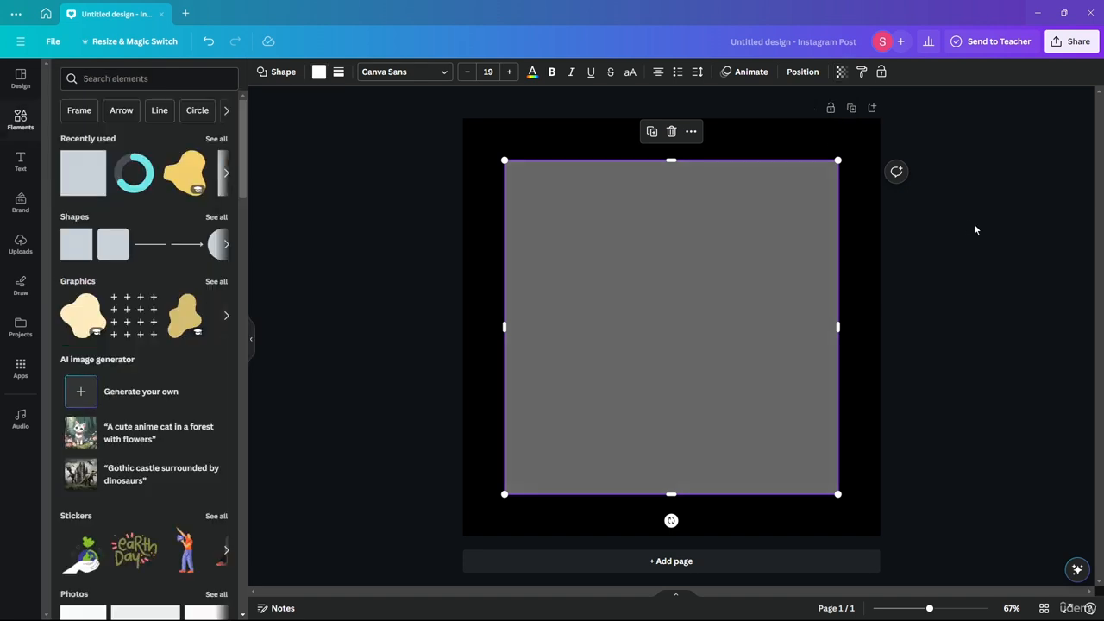
{"action": "left_click", "coordinate": [333, 279]}
{"action": "left_click_drag", "start_coordinate": [339, 160], "coordinate": [587, 308]}
{"action": "left_click", "coordinate": [396, 264]}
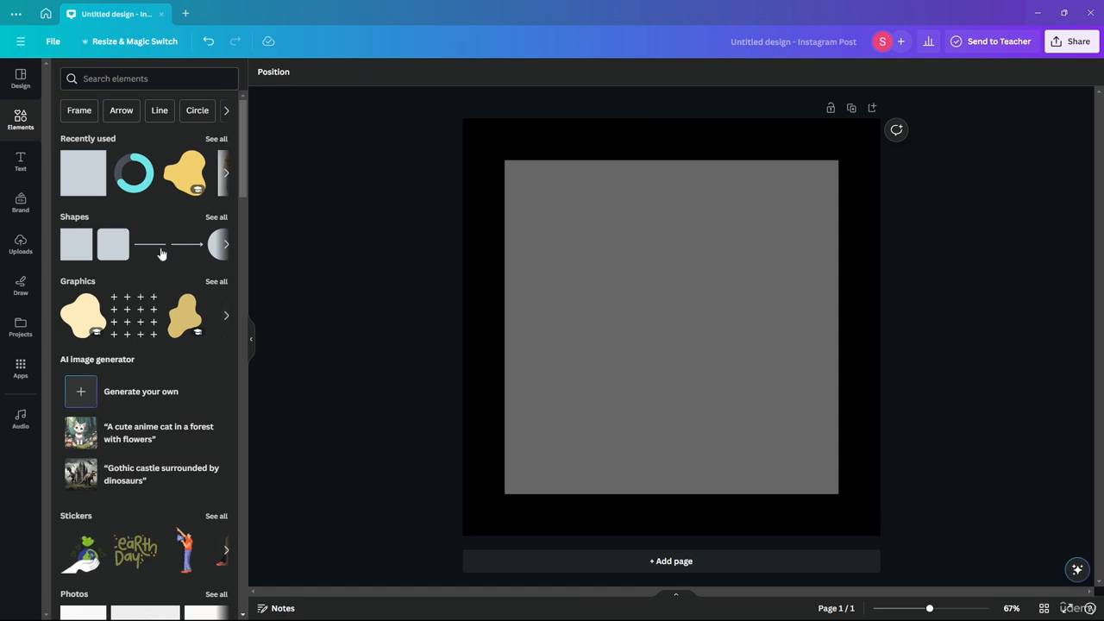
- Add horizontal lines along the inner square's top edge out to the page's right side and along its bottom edge out to the left side
{"action": "left_click_drag", "start_coordinate": [162, 254], "coordinate": [881, 159]}
{"action": "left_click", "coordinate": [984, 264]}
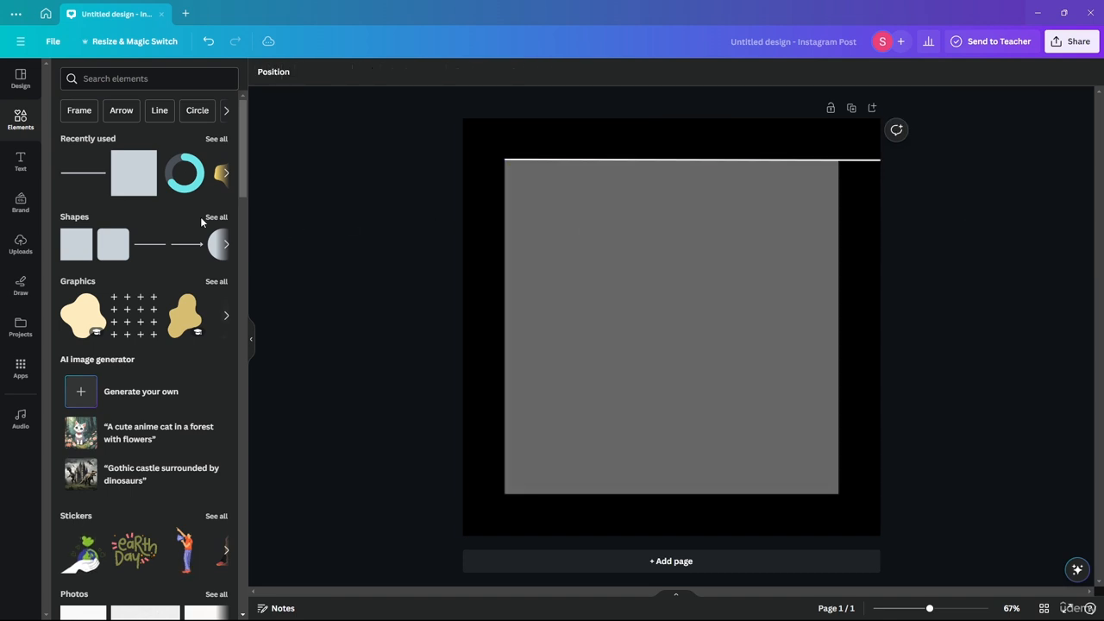
{"action": "left_click_drag", "start_coordinate": [160, 249], "coordinate": [463, 492]}
{"action": "left_click", "coordinate": [332, 377]}
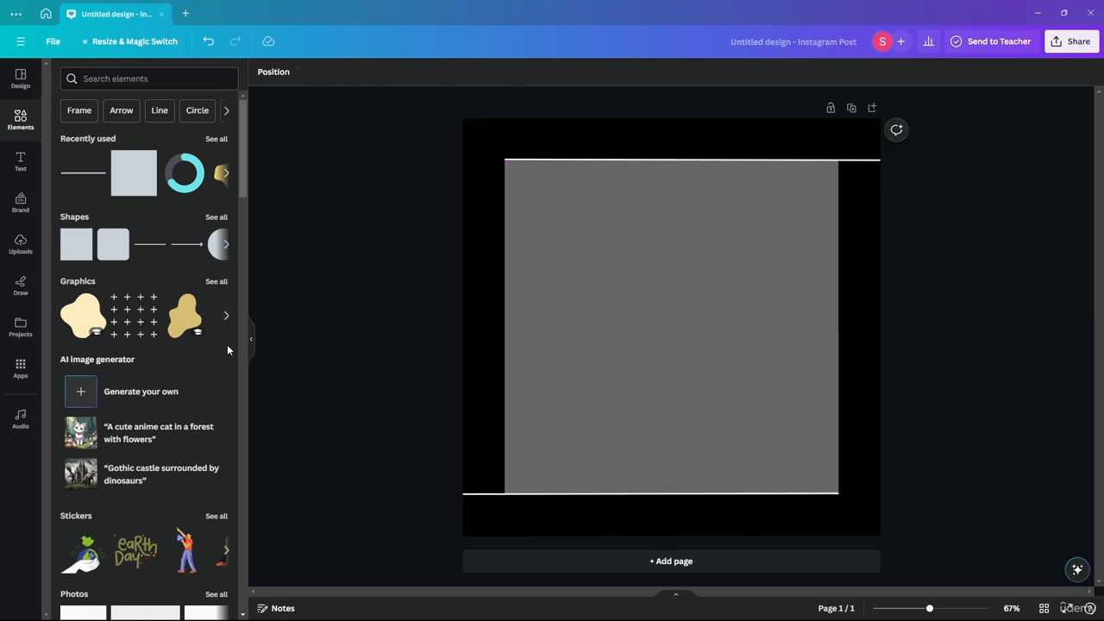
{"action": "left_click", "coordinate": [621, 255]}
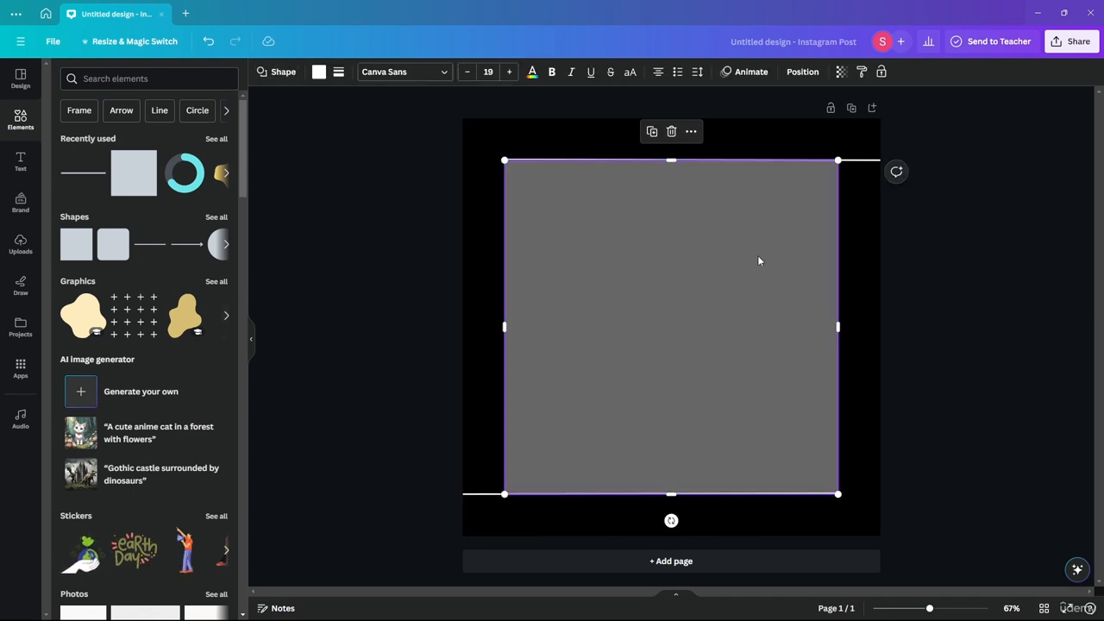
{"action": "left_click_drag", "start_coordinate": [757, 256], "coordinate": [622, 284]}
{"action": "left_click", "coordinate": [311, 181]}
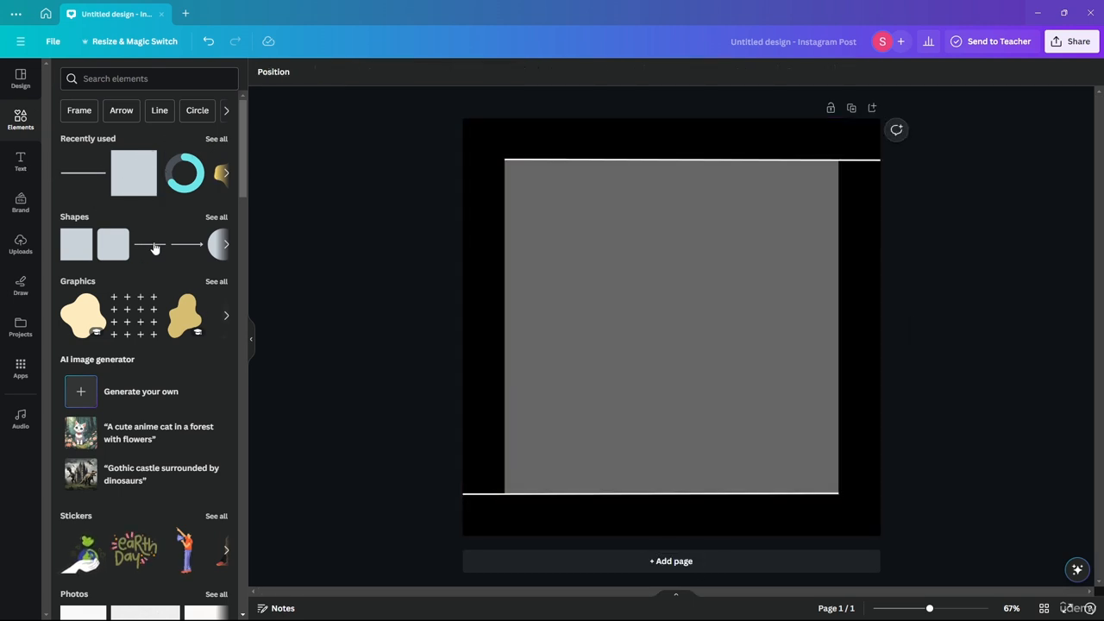
- Add a line and stand it vertically along the inner square's left edge, from the page's top edge down to the lower horizontal line
{"action": "left_click_drag", "start_coordinate": [155, 248], "coordinate": [599, 273]}
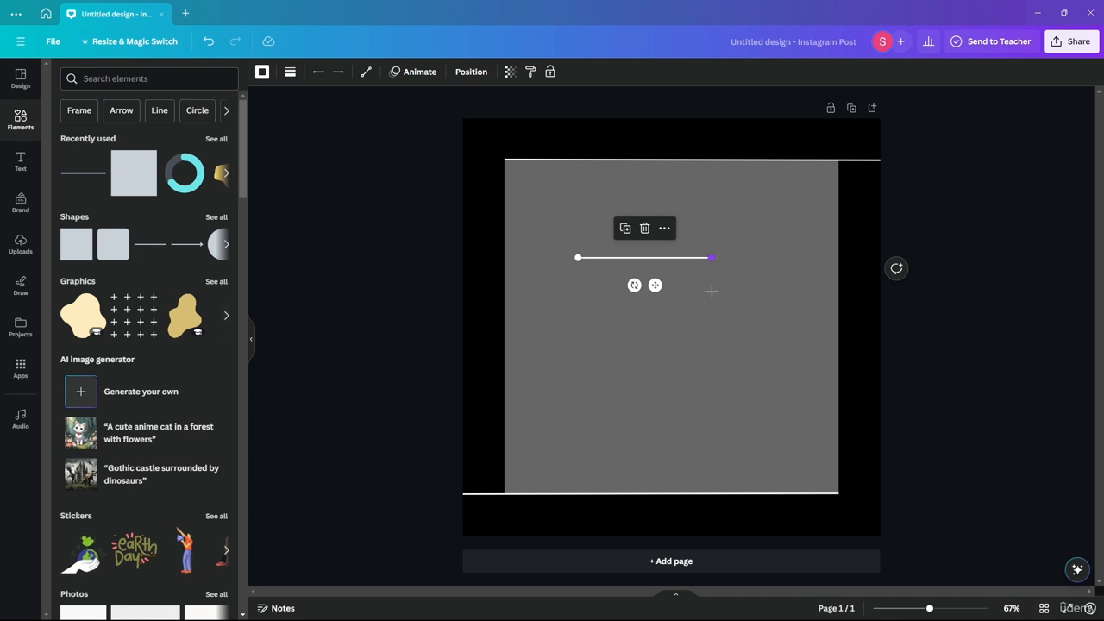
{"action": "left_click_drag", "start_coordinate": [711, 257], "coordinate": [504, 364]}
{"action": "left_click_drag", "start_coordinate": [578, 259], "coordinate": [505, 119]}
{"action": "left_click_drag", "start_coordinate": [504, 364], "coordinate": [504, 493]}
{"action": "left_click", "coordinate": [337, 304]}
- Add a vertical line along the inner square's right edge, from the upper horizontal line down to the page's bottom edge
{"action": "left_click_drag", "start_coordinate": [158, 257], "coordinate": [846, 163]}
{"action": "left_click_drag", "start_coordinate": [819, 377], "coordinate": [840, 533]}
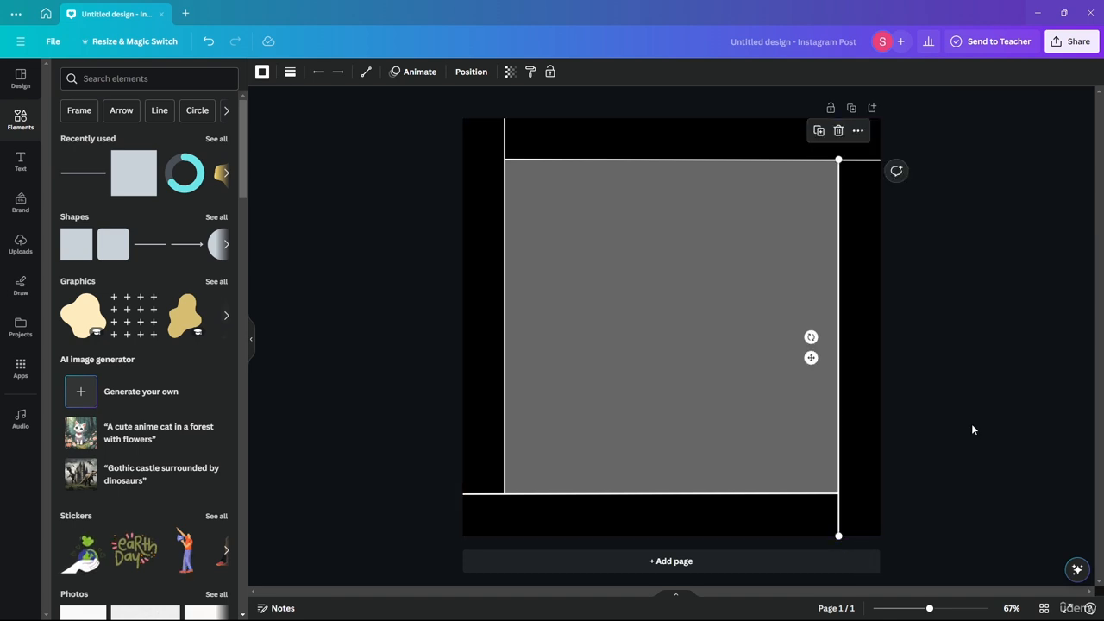
{"action": "left_click", "coordinate": [972, 414]}
- Remove the semi-transparent inner square, leaving the four white lines on the black background
{"action": "left_click_drag", "start_coordinate": [695, 280], "coordinate": [661, 258]}
{"action": "left_click", "coordinate": [425, 208]}
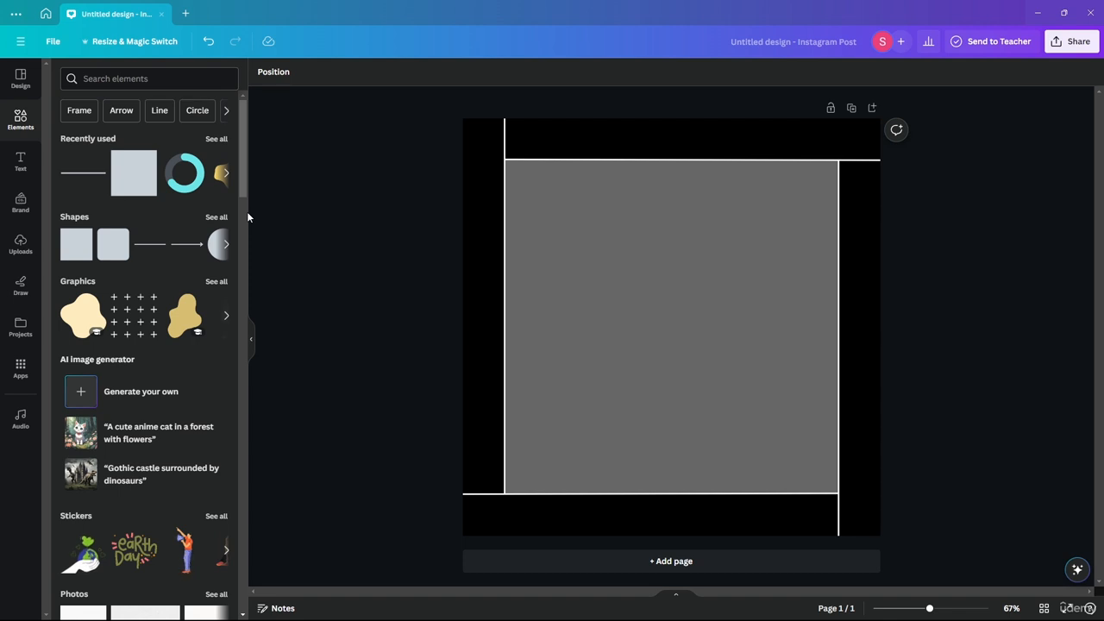
{"action": "left_click_drag", "start_coordinate": [699, 231], "coordinate": [1038, 298]}
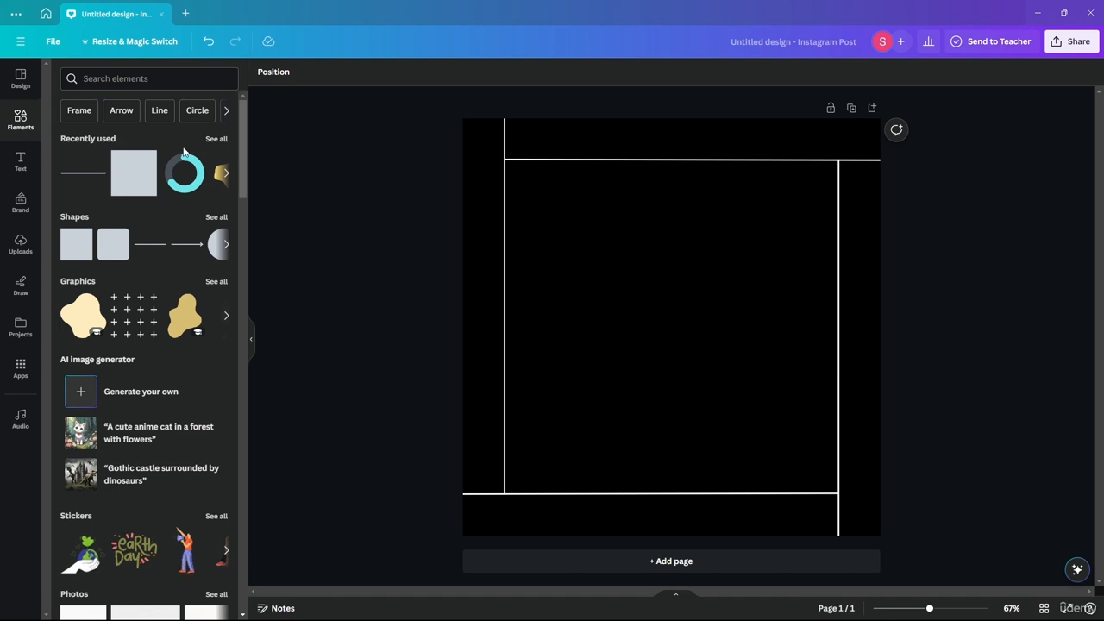
- Try a light grey square in the middle of the page and remove it
{"action": "left_click_drag", "start_coordinate": [76, 244], "coordinate": [577, 298]}
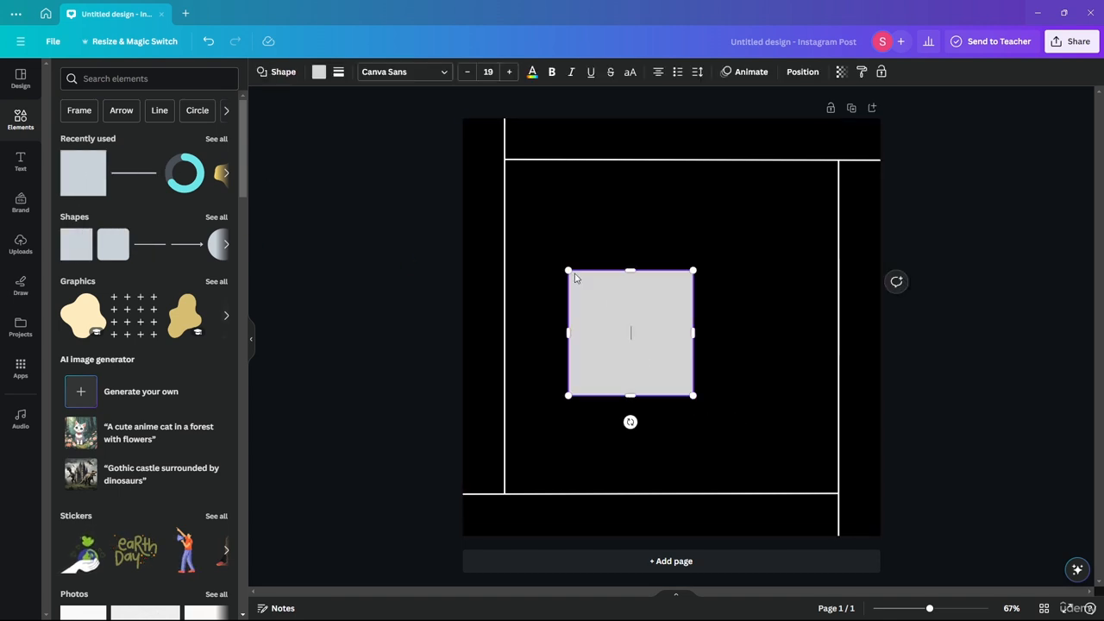
{"action": "left_click", "coordinate": [420, 272]}
{"action": "left_click", "coordinate": [635, 321]}
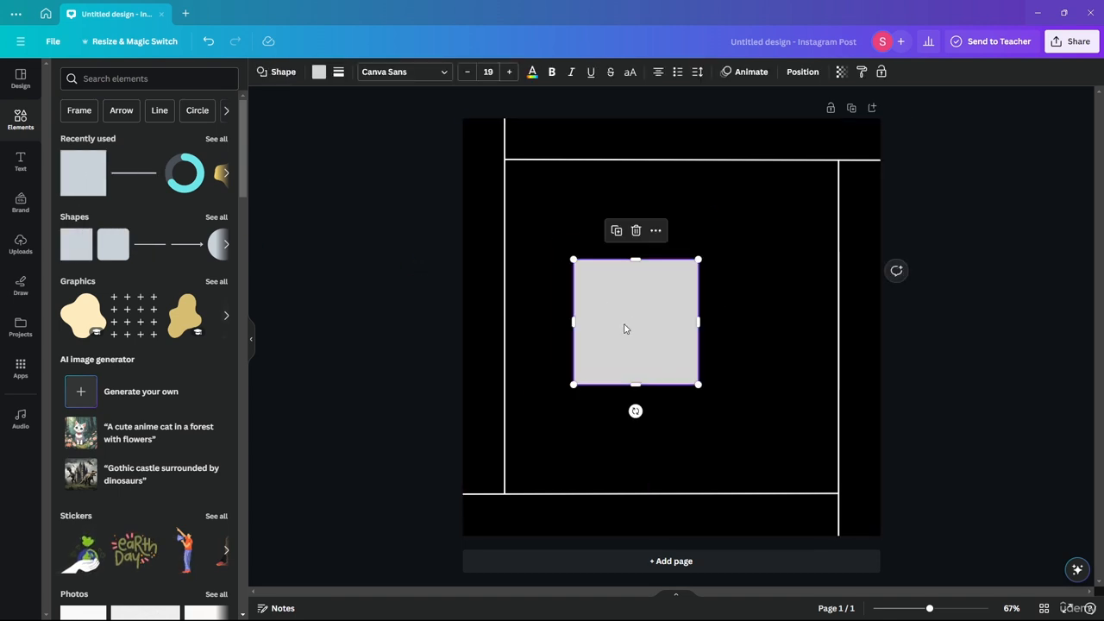
{"action": "left_click_drag", "start_coordinate": [624, 328], "coordinate": [923, 313]}
{"action": "left_click_drag", "start_coordinate": [939, 256], "coordinate": [976, 410]}
{"action": "left_click_drag", "start_coordinate": [1003, 205], "coordinate": [1011, 362]}
{"action": "left_click_drag", "start_coordinate": [1057, 214], "coordinate": [935, 439]}
{"action": "left_click_drag", "start_coordinate": [1010, 204], "coordinate": [912, 405]}
{"action": "left_click_drag", "start_coordinate": [938, 237], "coordinate": [906, 408]}
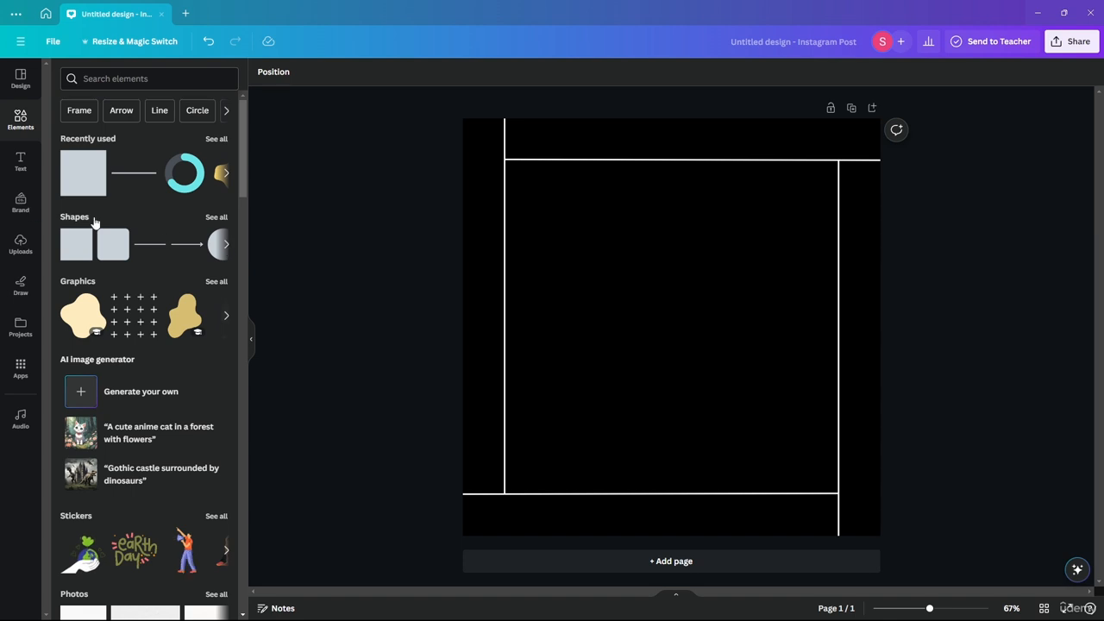
- Browse the full shapes collection and place the notched banner shape in the middle of the page
{"action": "left_click", "coordinate": [217, 217]}
{"action": "scroll", "coordinate": [233, 215], "scroll_direction": "down", "scroll_amount": 2}
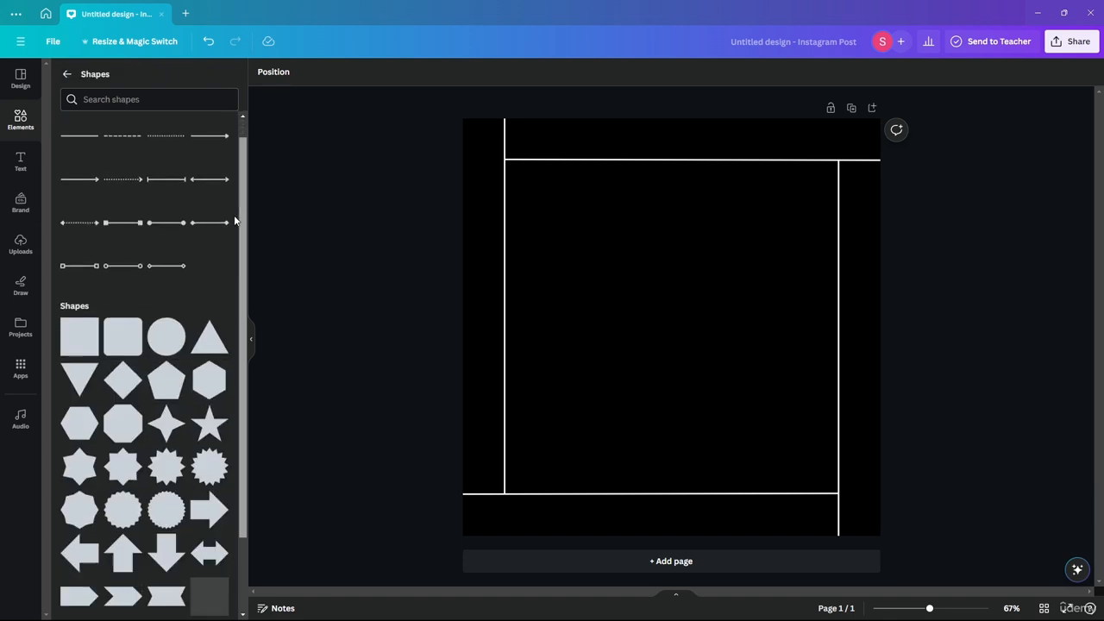
{"action": "scroll", "coordinate": [237, 295], "scroll_direction": "down", "scroll_amount": 2}
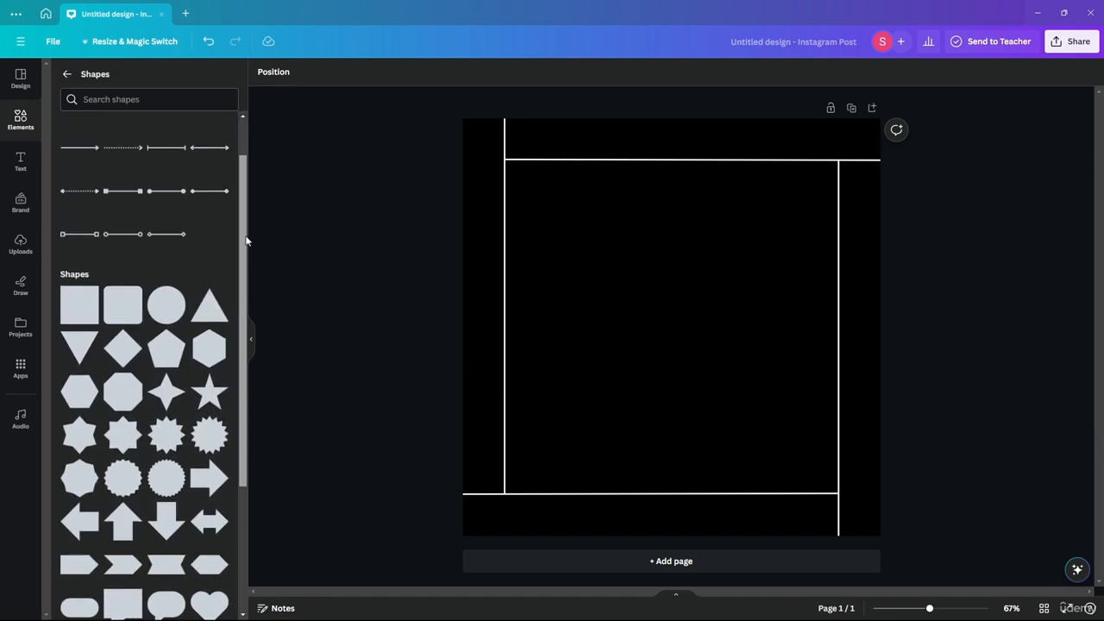
{"action": "left_click_drag", "start_coordinate": [226, 451], "coordinate": [590, 340]}
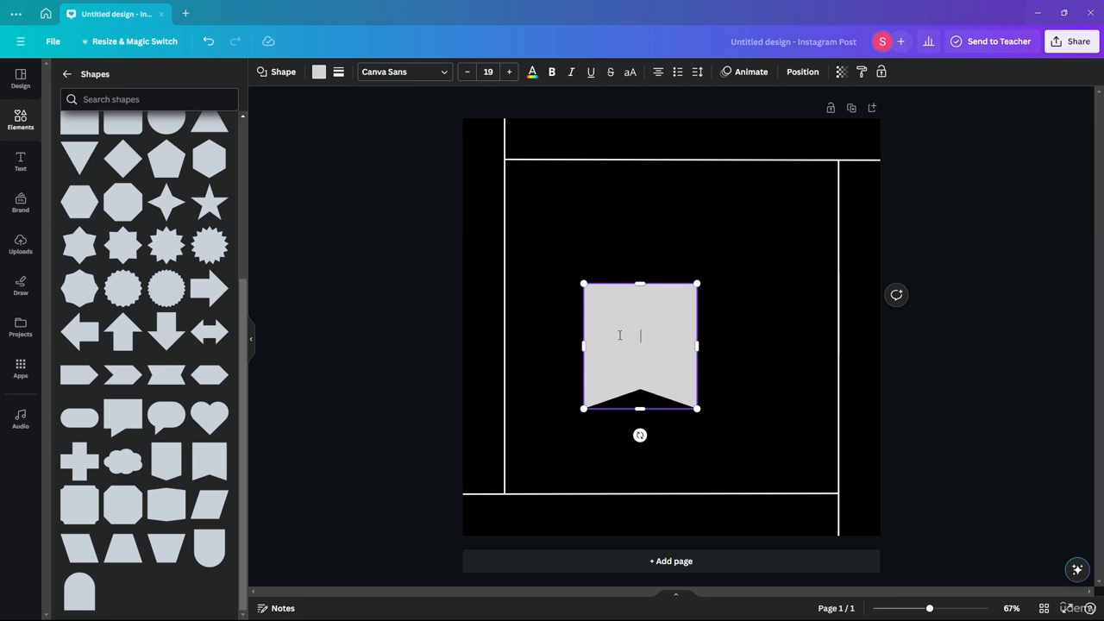
- Try moving the banner around the page and scaling it proportionally larger and smaller from its corner
{"action": "mouse_move", "coordinate": [585, 284]}
{"action": "left_mouse_down"}
{"action": "mouse_move", "coordinate": [721, 218]}
{"action": "mouse_move", "coordinate": [526, 195]}
{"action": "mouse_move", "coordinate": [583, 283]}
{"action": "left_mouse_up"}
{"action": "mouse_move", "coordinate": [580, 281]}
{"action": "left_mouse_down"}
{"action": "mouse_move", "coordinate": [510, 288]}
{"action": "mouse_move", "coordinate": [506, 298]}
{"action": "mouse_move", "coordinate": [567, 310]}
{"action": "mouse_move", "coordinate": [458, 299]}
{"action": "mouse_move", "coordinate": [544, 314]}
{"action": "mouse_move", "coordinate": [570, 275]}
{"action": "left_mouse_up"}
{"action": "left_click_drag", "start_coordinate": [631, 336], "coordinate": [661, 302]}
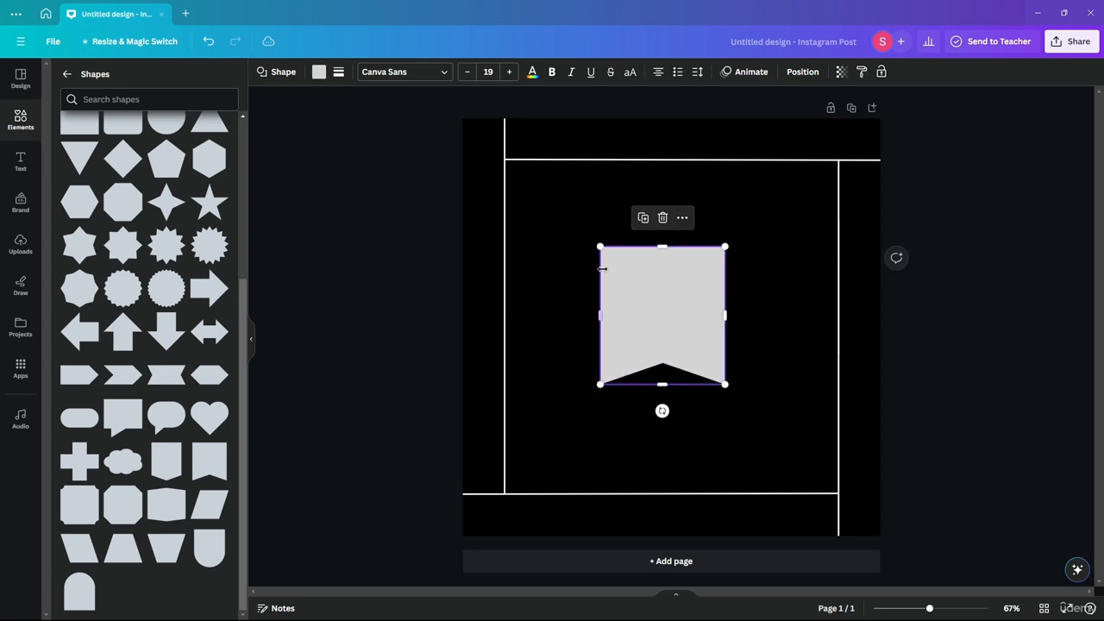
{"action": "left_click_drag", "start_coordinate": [599, 248], "coordinate": [532, 324]}
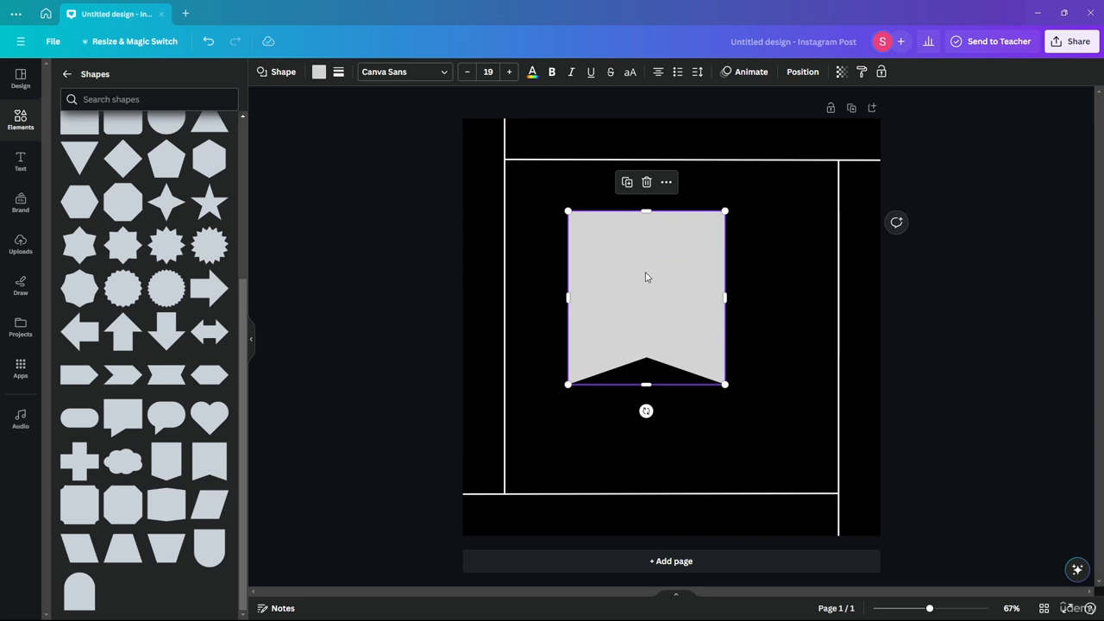
{"action": "left_click_drag", "start_coordinate": [646, 277], "coordinate": [632, 318]}
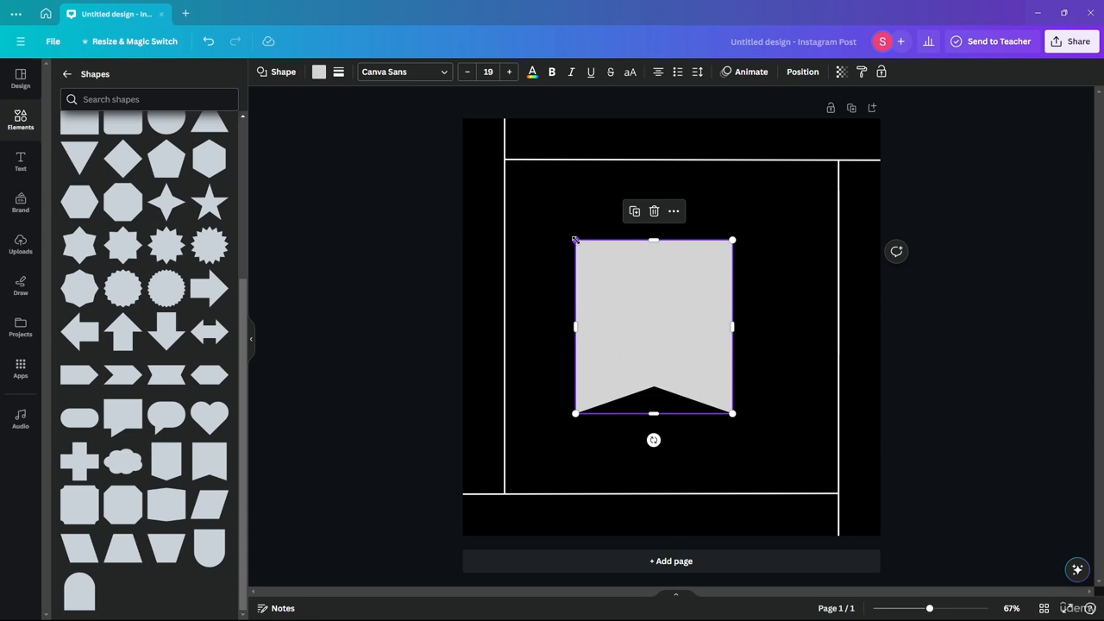
{"action": "left_click_drag", "start_coordinate": [574, 239], "coordinate": [586, 327]}
- Stretch the banner vertically and centre it so it spans from the upper horizontal line to the lower one
{"action": "left_click_drag", "start_coordinate": [647, 381], "coordinate": [647, 460]}
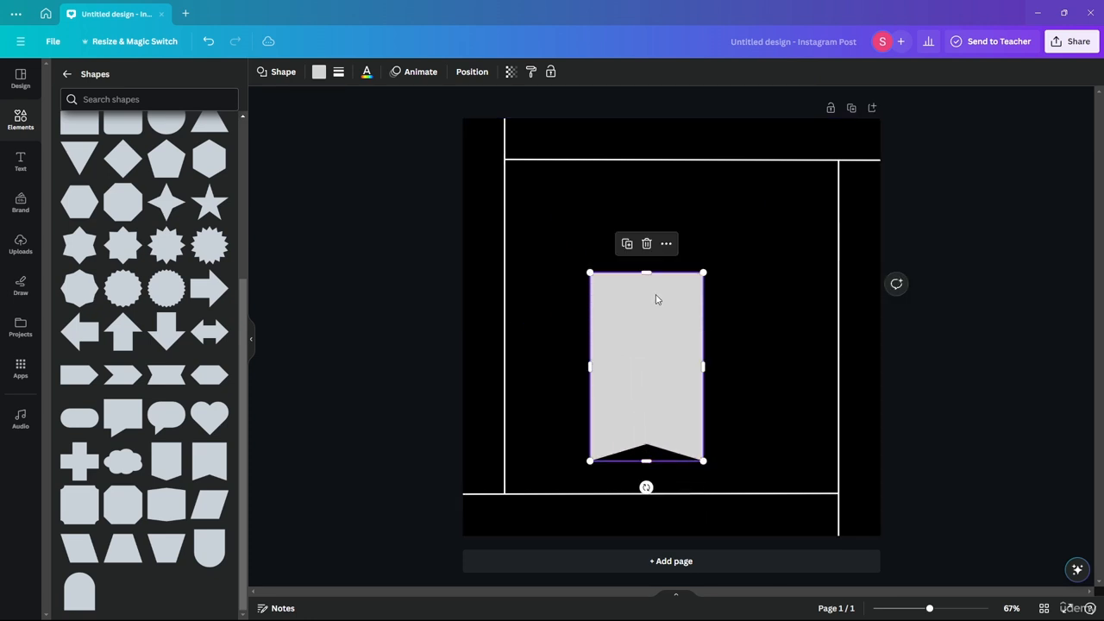
{"action": "left_click_drag", "start_coordinate": [643, 273], "coordinate": [646, 196]}
{"action": "left_click_drag", "start_coordinate": [654, 328], "coordinate": [681, 292]}
{"action": "left_click_drag", "start_coordinate": [663, 427], "coordinate": [668, 493]}
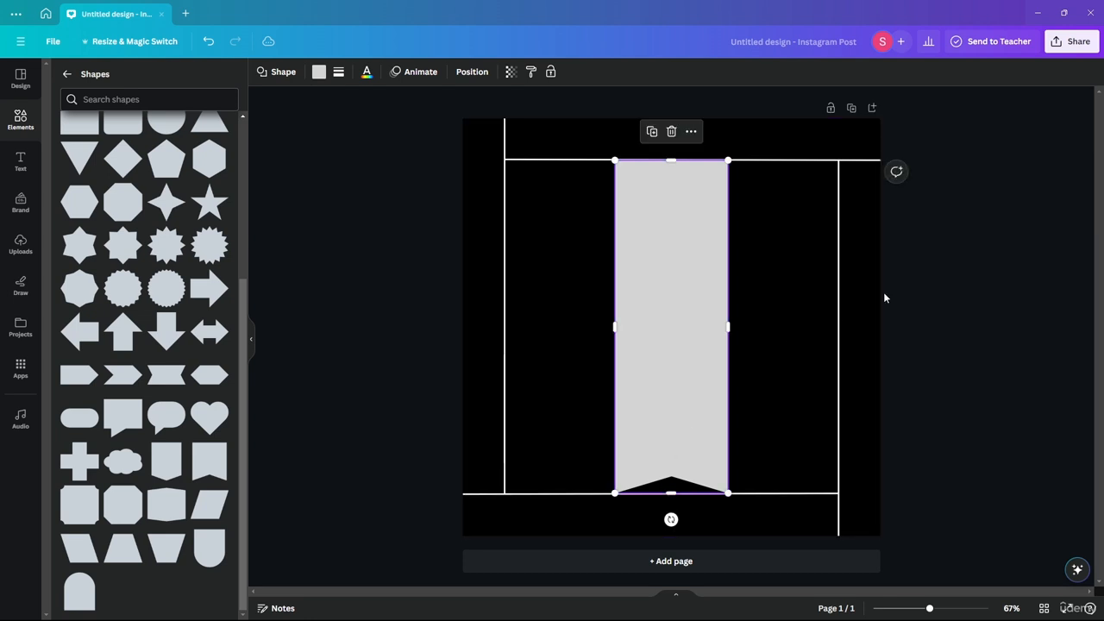
{"action": "left_click", "coordinate": [880, 316]}
- Fill the banner with the solid red default colour
{"action": "left_click", "coordinate": [682, 201]}
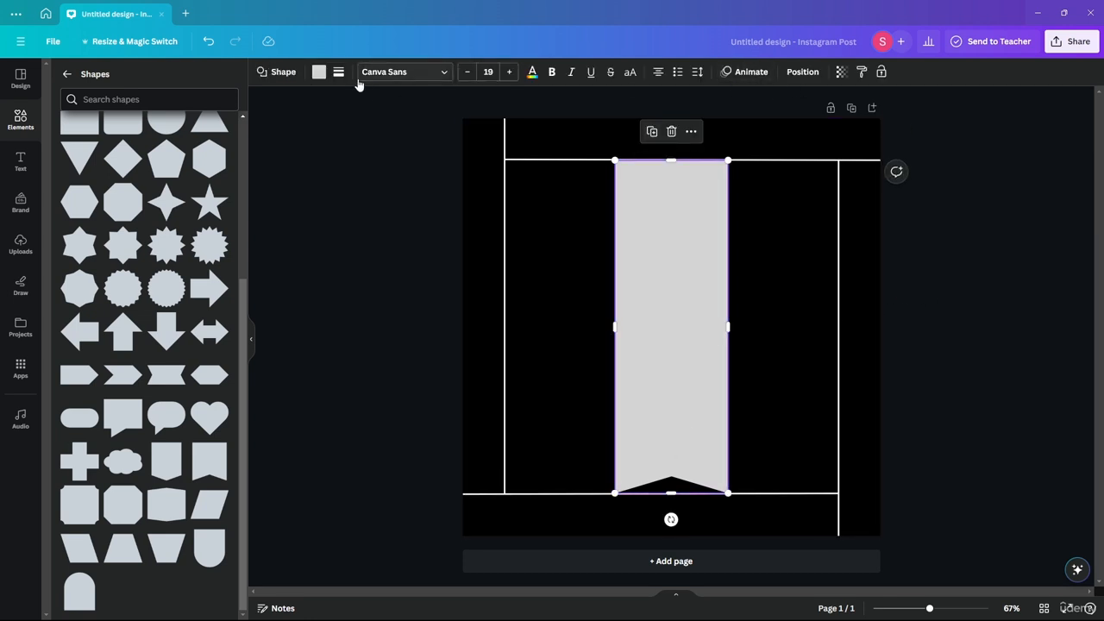
{"action": "left_click", "coordinate": [319, 73]}
{"action": "left_click", "coordinate": [72, 322]}
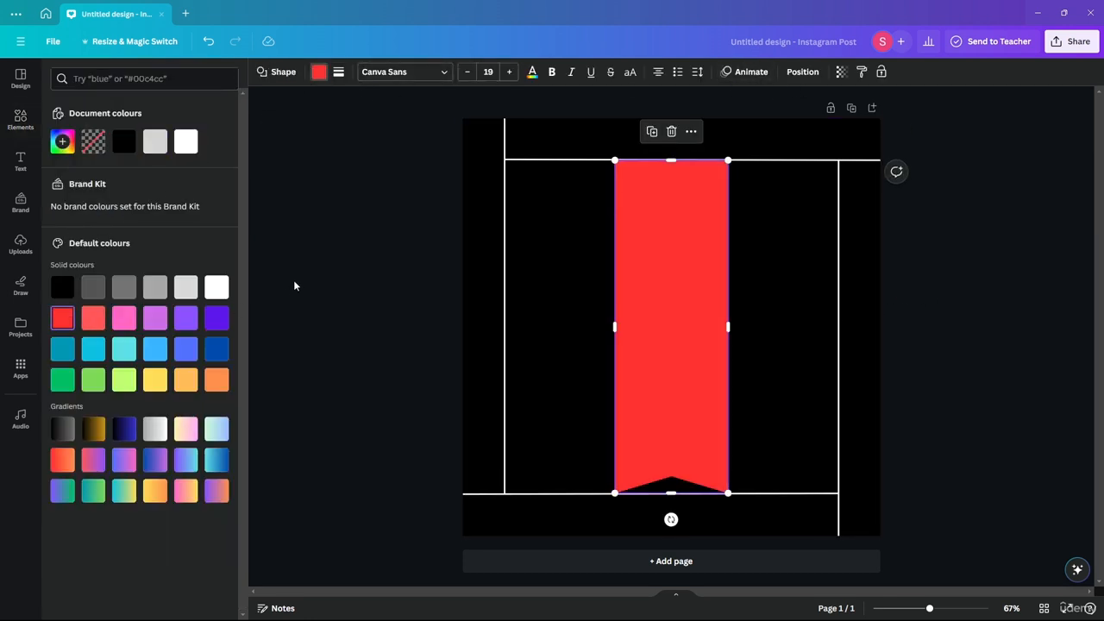
{"action": "left_click", "coordinate": [295, 283]}
{"action": "left_click", "coordinate": [320, 242]}
- Shorten the red banner from its lower end to about 70% of the height between the horizontal lines
{"action": "left_click", "coordinate": [648, 222]}
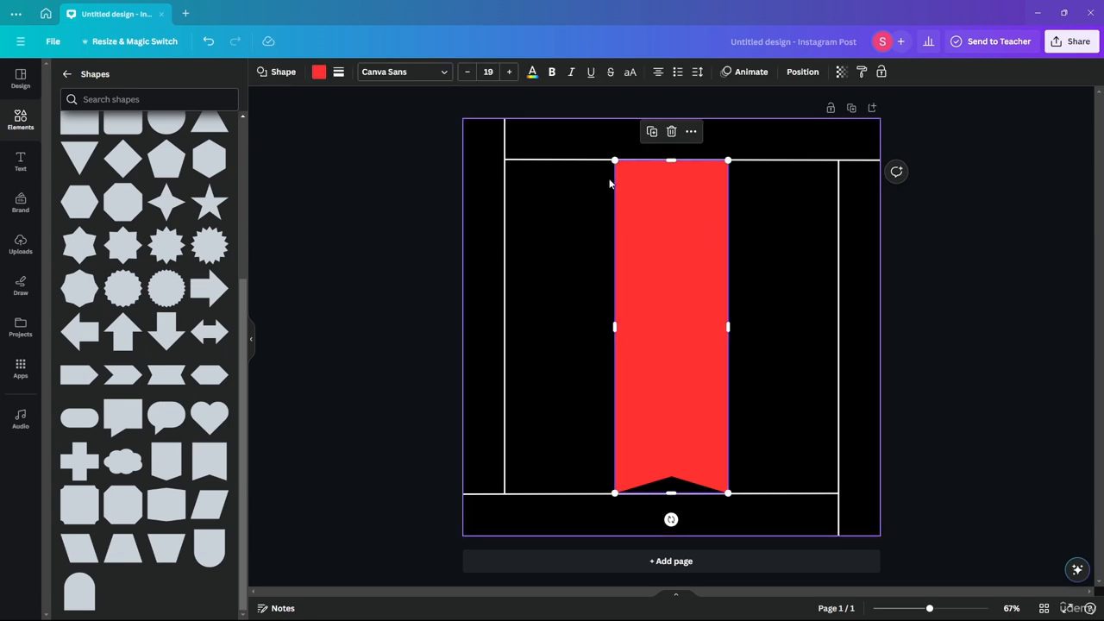
{"action": "mouse_move", "coordinate": [671, 164]}
{"action": "left_mouse_down"}
{"action": "mouse_move", "coordinate": [670, 176]}
{"action": "mouse_move", "coordinate": [670, 162]}
{"action": "left_mouse_up"}
{"action": "left_click_drag", "start_coordinate": [672, 492], "coordinate": [671, 397]}
{"action": "left_click", "coordinate": [737, 290]}
{"action": "left_click", "coordinate": [671, 252]}
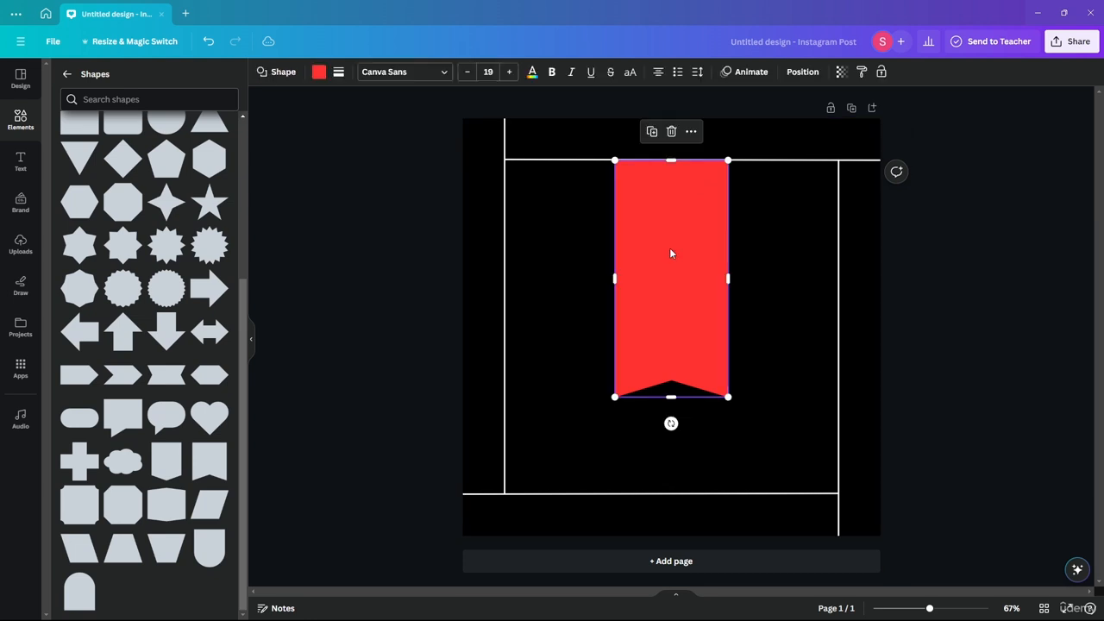
- Set the banner's transparency to 20 and adjust its fill to a fully saturated pure red
{"action": "left_click", "coordinate": [843, 72]}
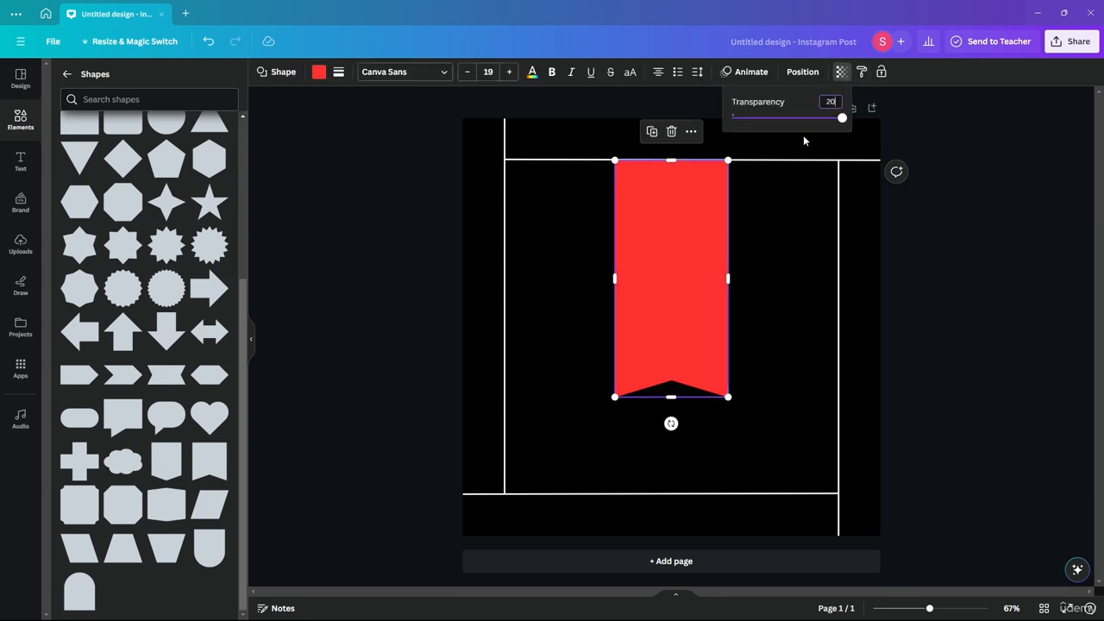
{"action": "key", "text": "Return"}
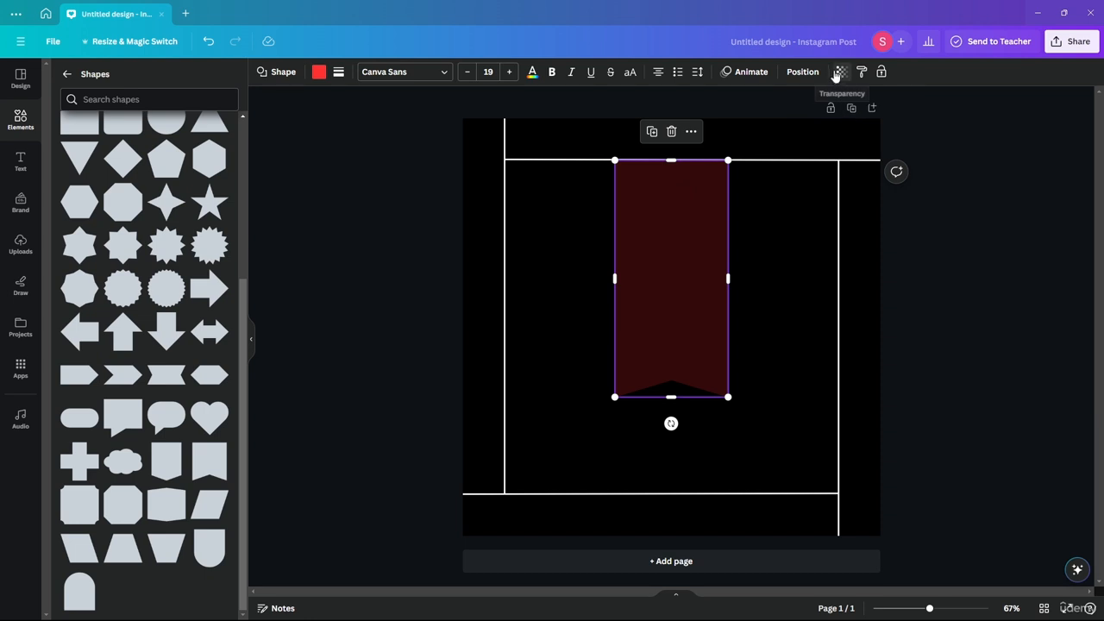
{"action": "left_click", "coordinate": [320, 74]}
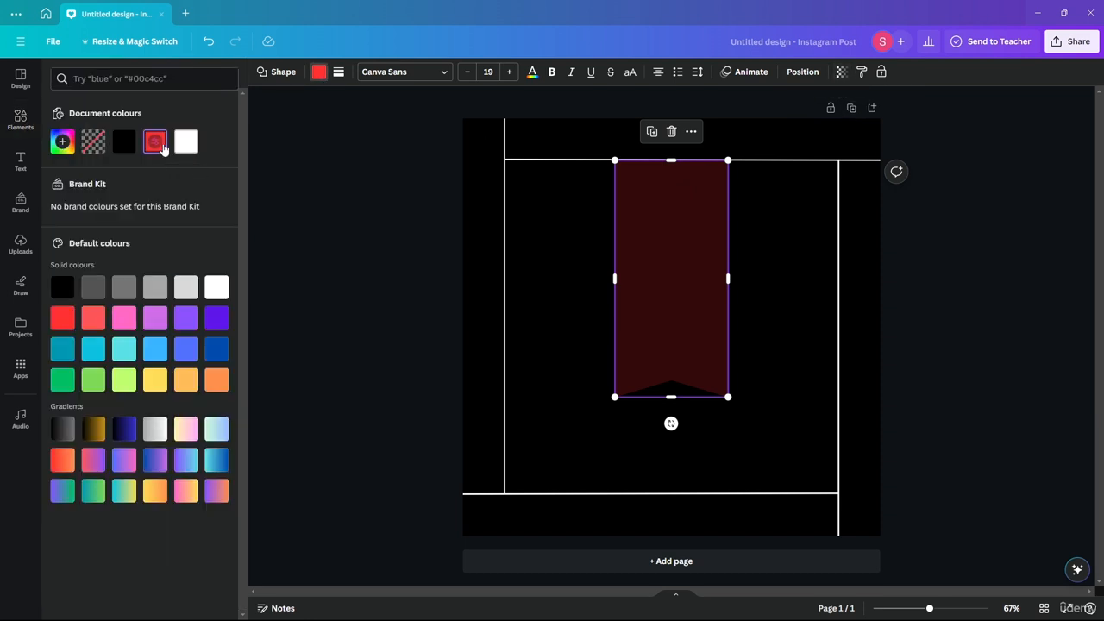
{"action": "left_click", "coordinate": [157, 145]}
{"action": "left_click_drag", "start_coordinate": [184, 201], "coordinate": [244, 185]}
{"action": "left_click", "coordinate": [318, 208]}
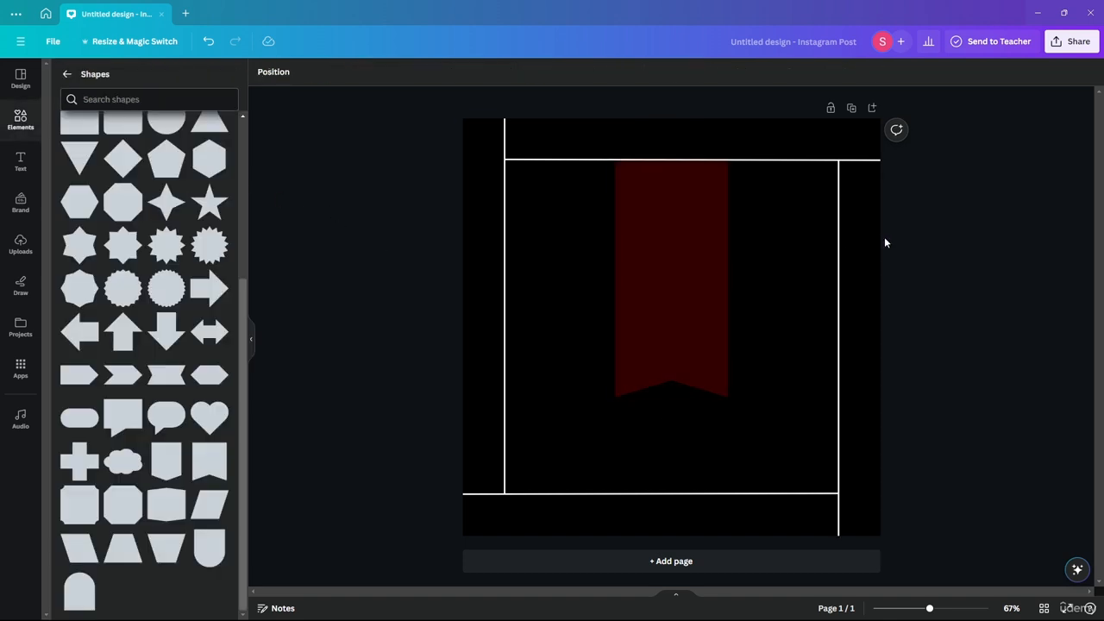
- Duplicate the translucent banner and stack the copy exactly over the original
{"action": "left_click", "coordinate": [660, 244]}
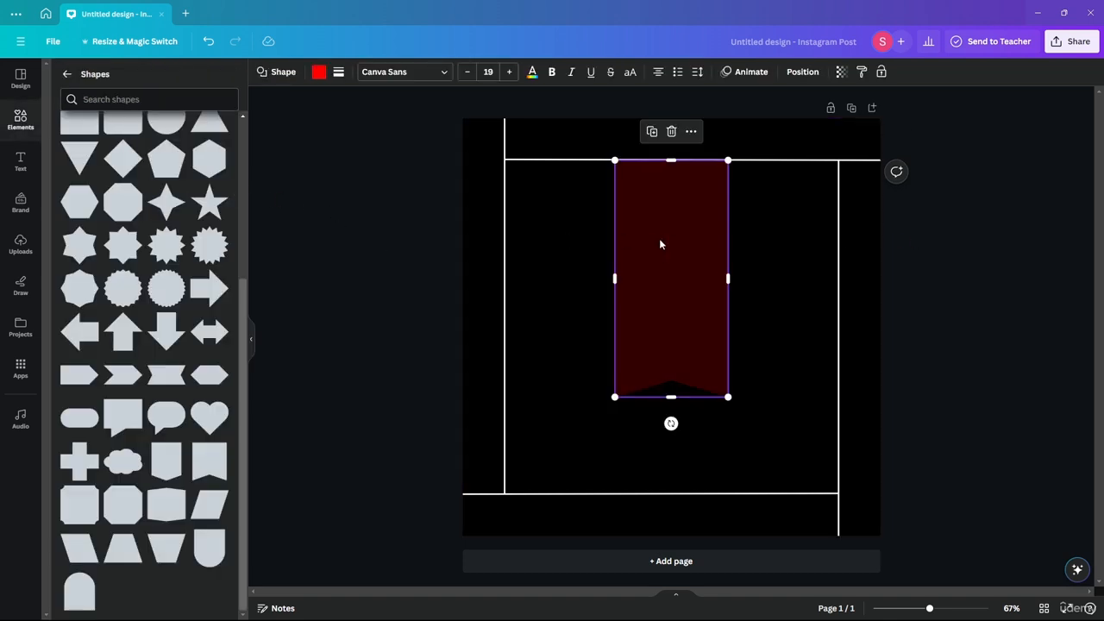
{"action": "left_click_drag", "start_coordinate": [656, 239], "coordinate": [648, 267]}
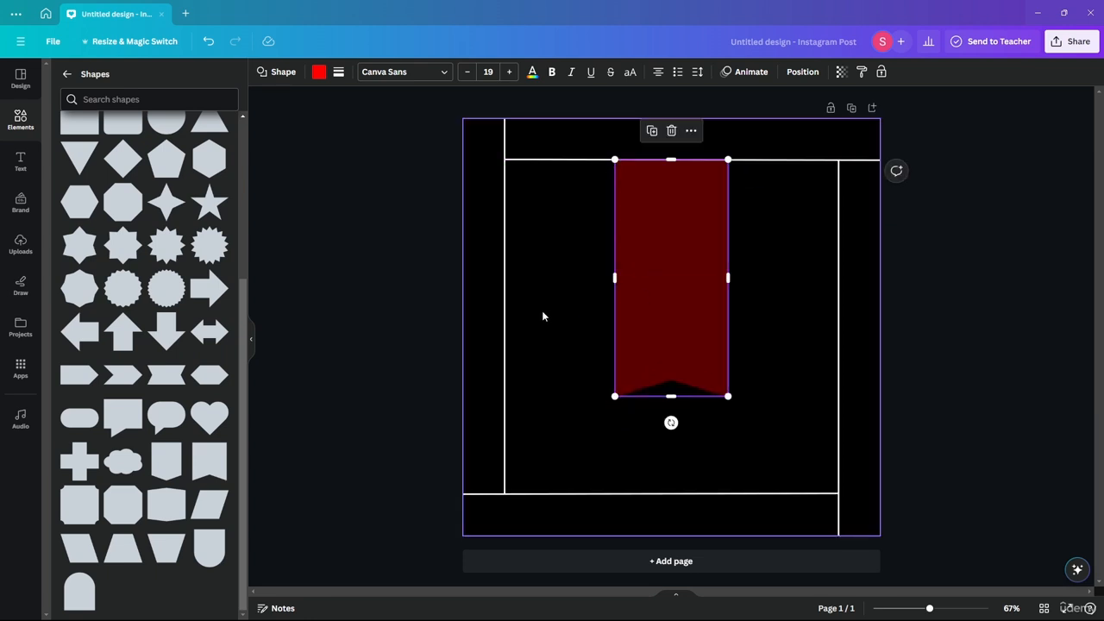
{"action": "left_click", "coordinate": [363, 271]}
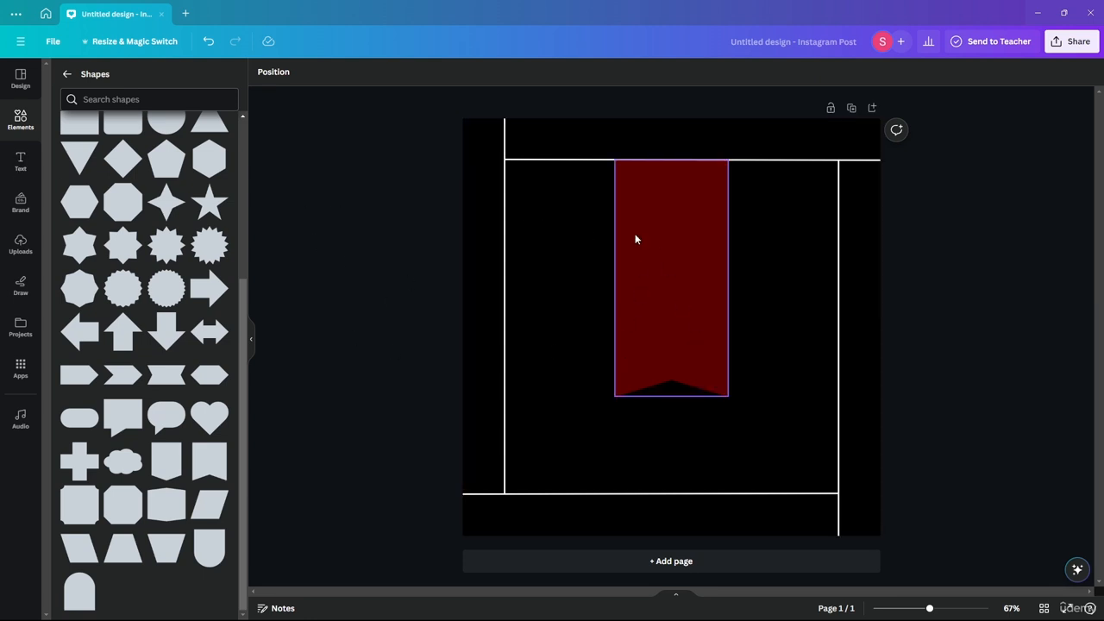
- Move both stacked banners up one after the other so they start at the page's upper edge
{"action": "left_click", "coordinate": [649, 271]}
{"action": "left_click_drag", "start_coordinate": [649, 271], "coordinate": [648, 226]}
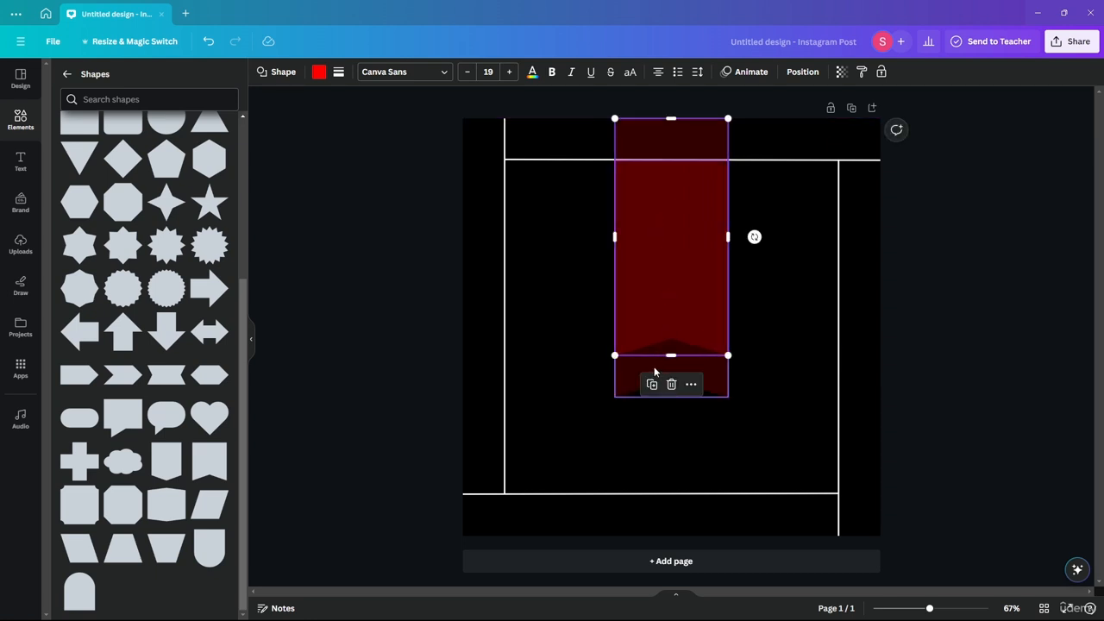
{"action": "left_click_drag", "start_coordinate": [655, 371], "coordinate": [653, 325]}
{"action": "left_click", "coordinate": [754, 234]}
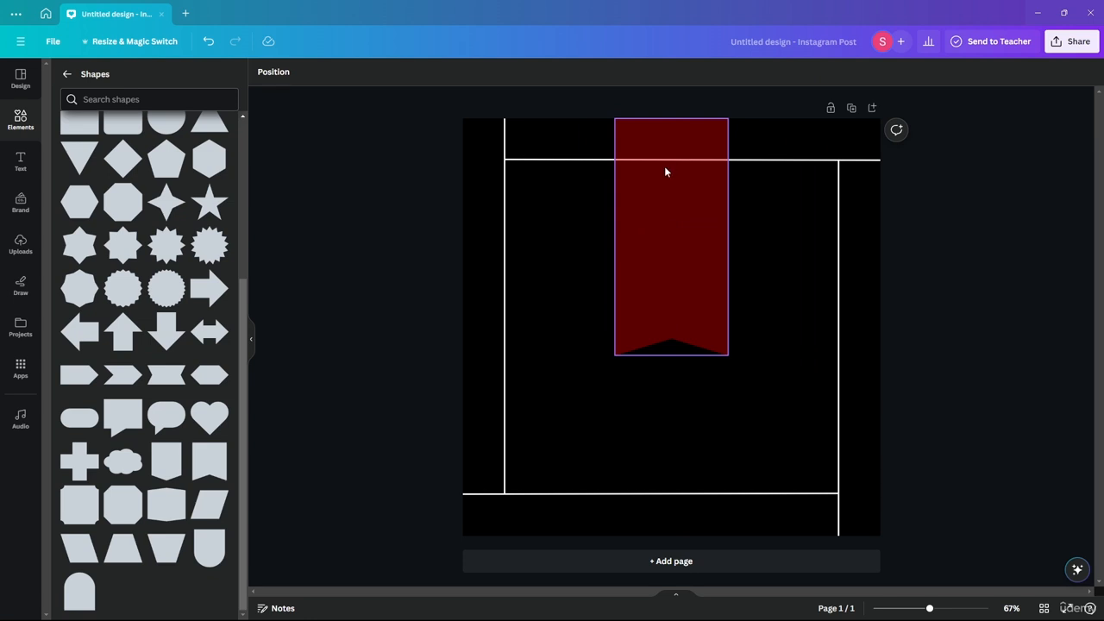
- Try to place the stacked banners behind the upper horizontal line by repeatedly sending the topmost one backward a layer
{"action": "scroll", "coordinate": [665, 166], "scroll_direction": "up", "scroll_amount": 5}
{"action": "scroll", "coordinate": [609, 148], "scroll_direction": "down", "scroll_amount": 6}
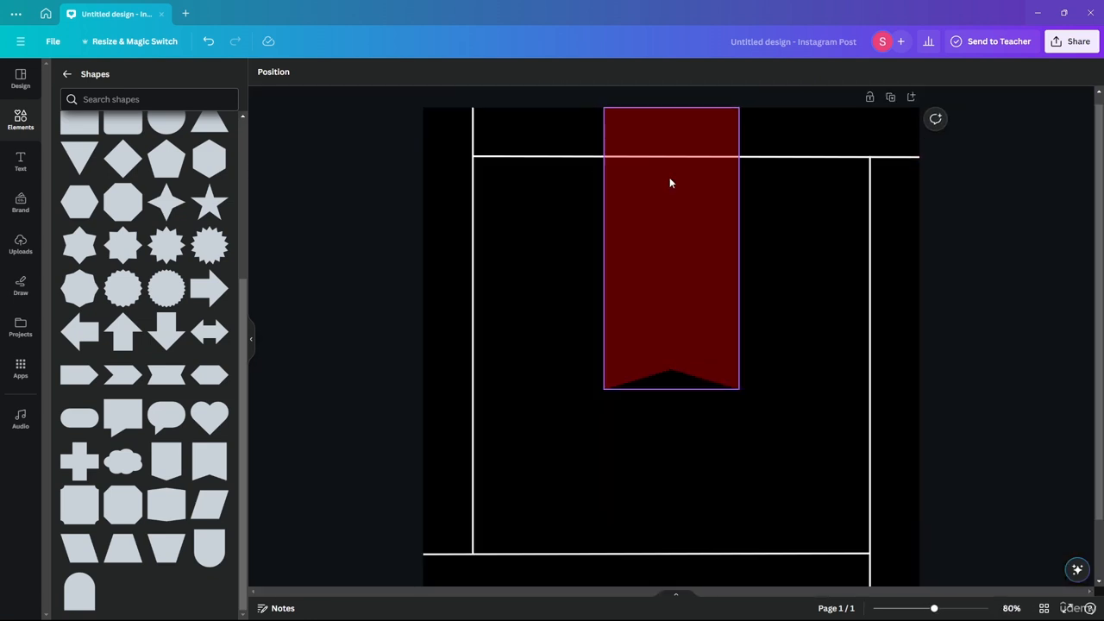
{"action": "scroll", "coordinate": [670, 181], "scroll_direction": "up", "scroll_amount": 3}
{"action": "left_click", "coordinate": [674, 254]}
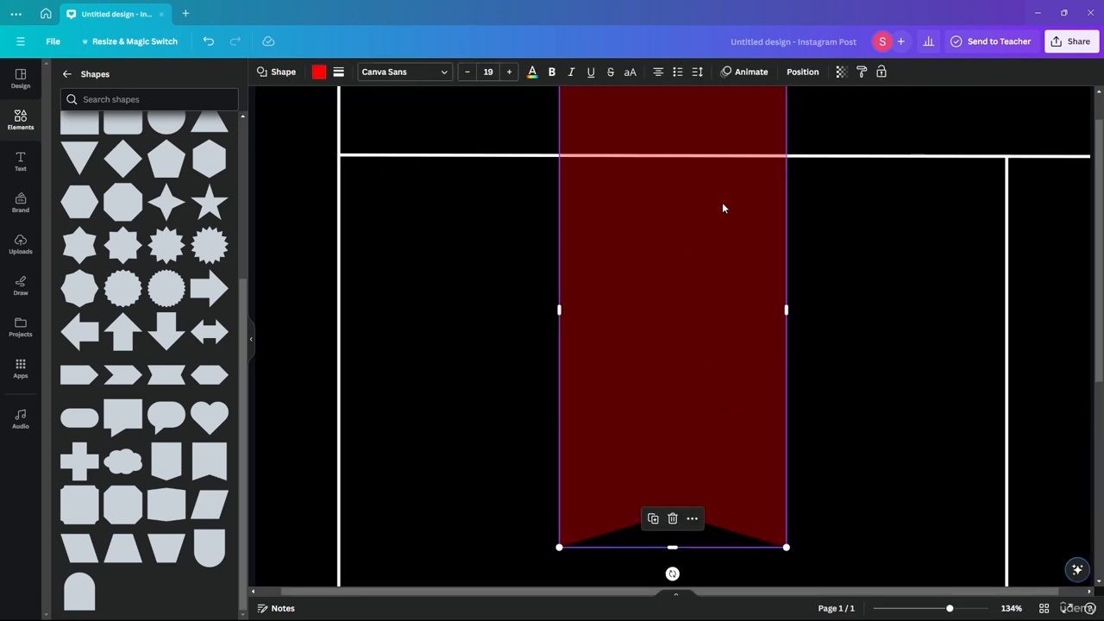
{"action": "right_click", "coordinate": [713, 238]}
{"action": "mouse_move", "coordinate": [786, 390]}
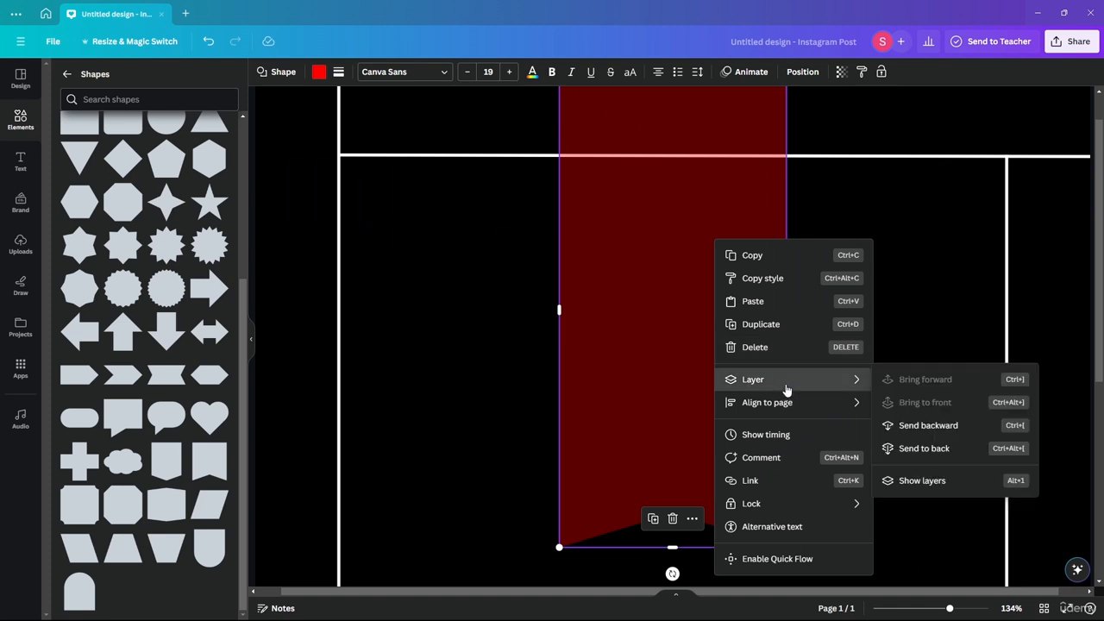
{"action": "left_click", "coordinate": [988, 431]}
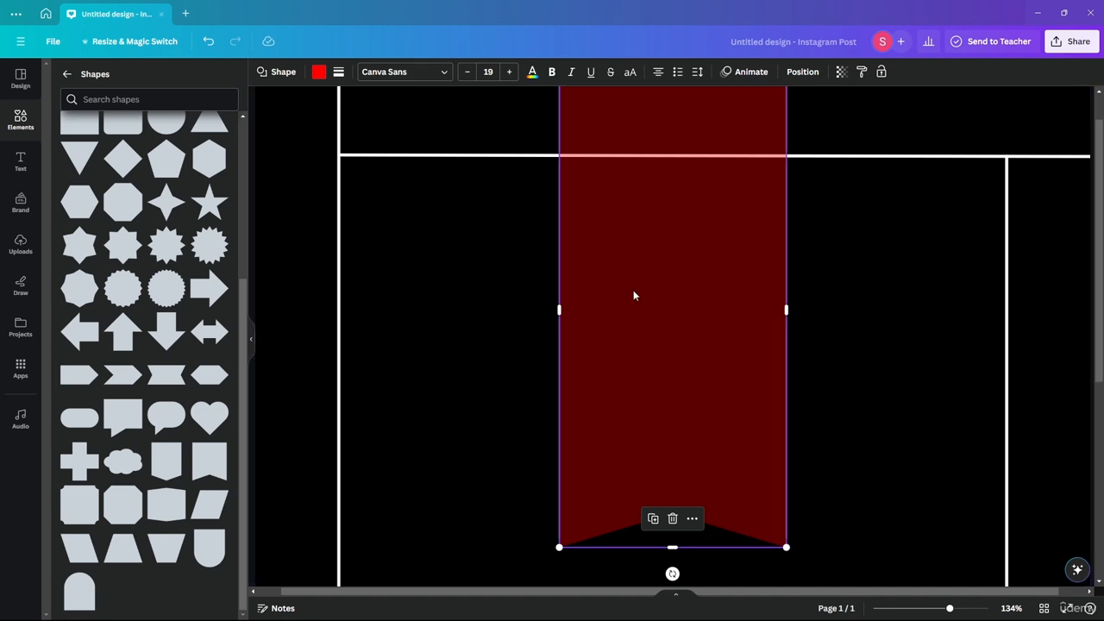
{"action": "right_click", "coordinate": [633, 283]}
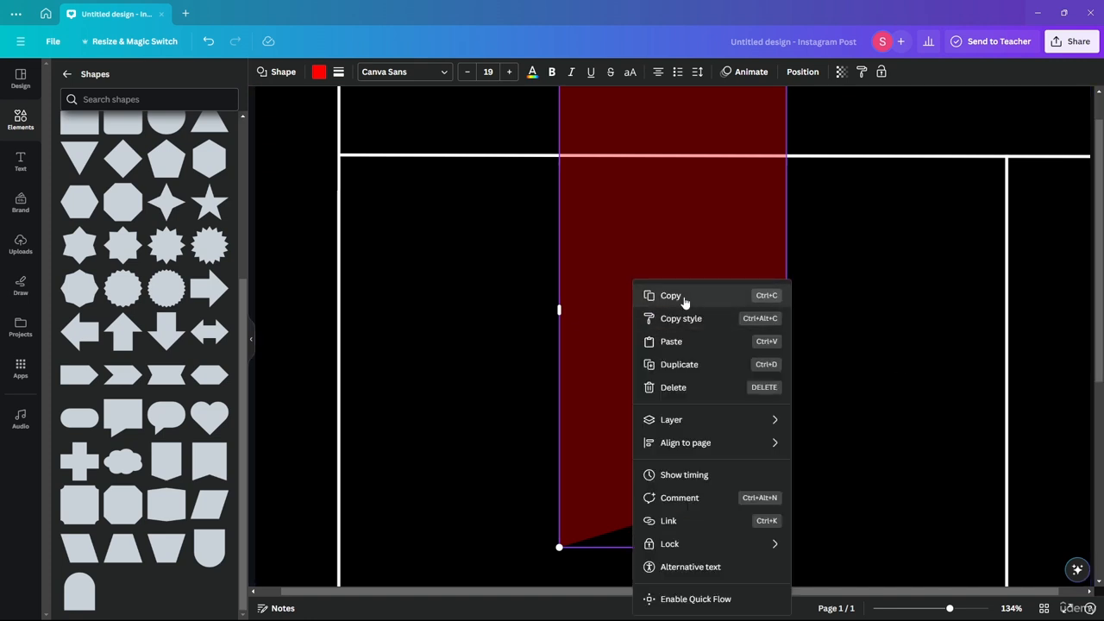
{"action": "left_click", "coordinate": [481, 336]}
{"action": "left_click", "coordinate": [529, 353]}
{"action": "left_click", "coordinate": [666, 388]}
{"action": "right_click", "coordinate": [634, 350]}
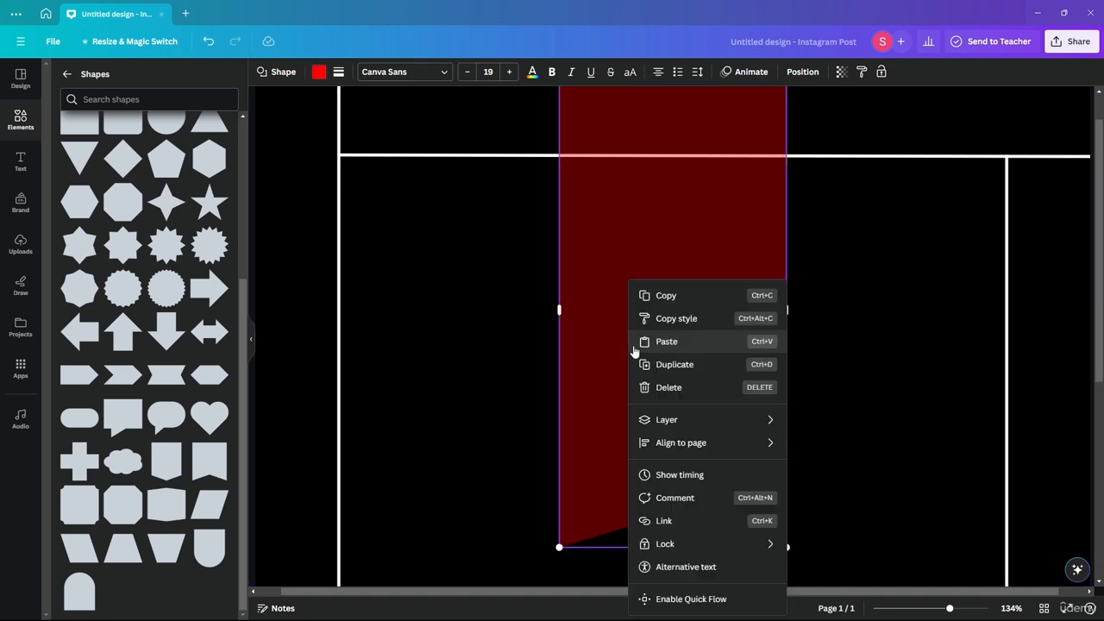
{"action": "mouse_move", "coordinate": [687, 430]}
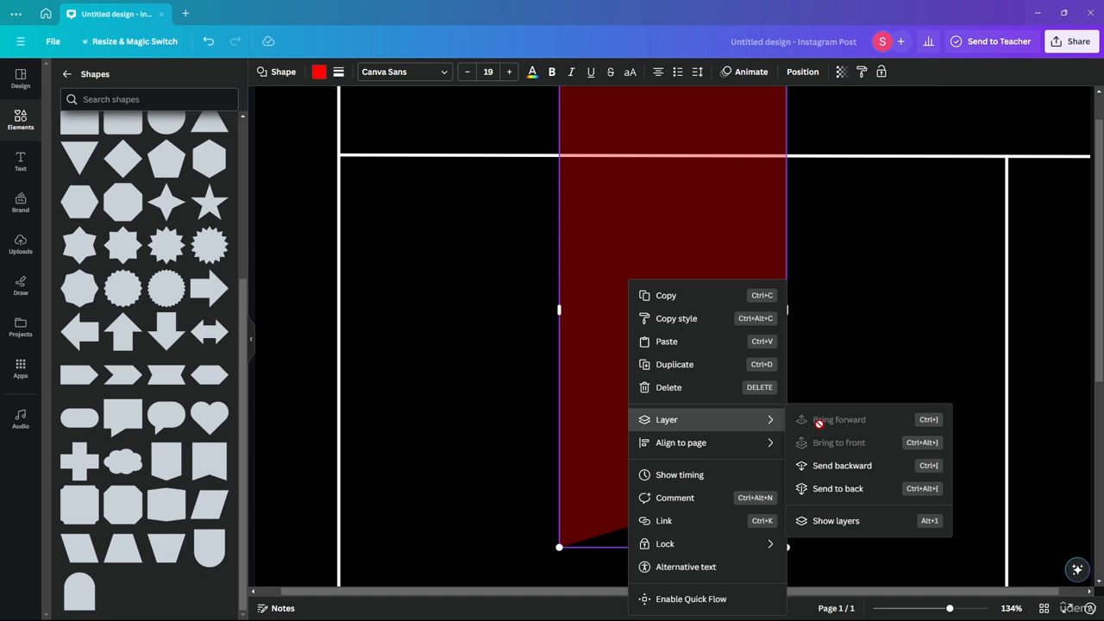
{"action": "left_click", "coordinate": [838, 470]}
{"action": "left_click", "coordinate": [479, 328]}
{"action": "right_click", "coordinate": [627, 341]}
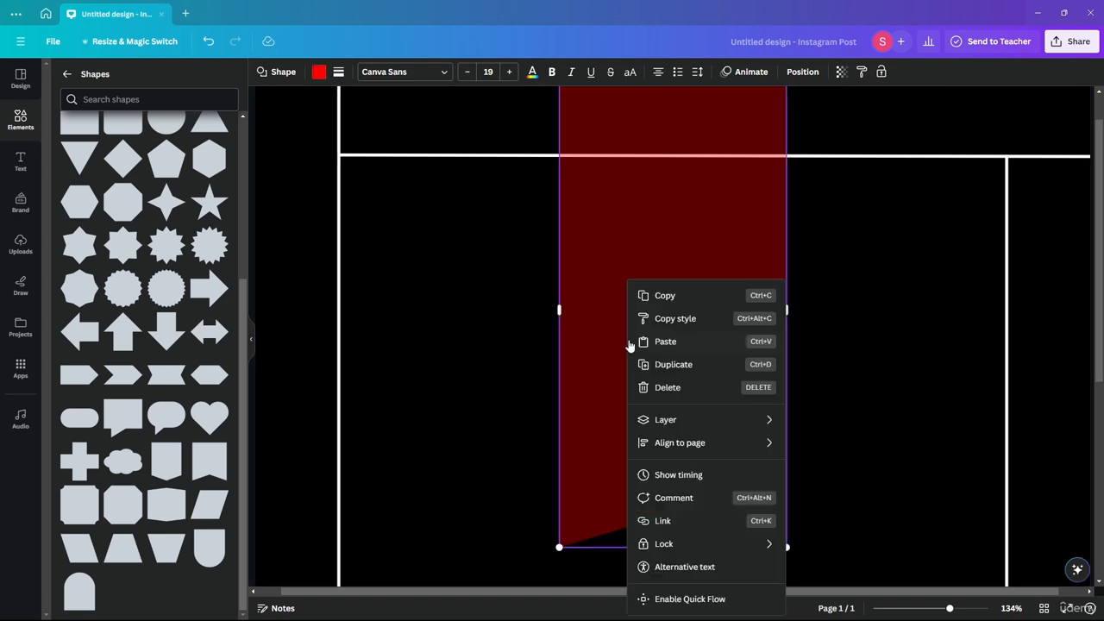
{"action": "mouse_move", "coordinate": [763, 432]}
{"action": "left_click", "coordinate": [820, 466]}
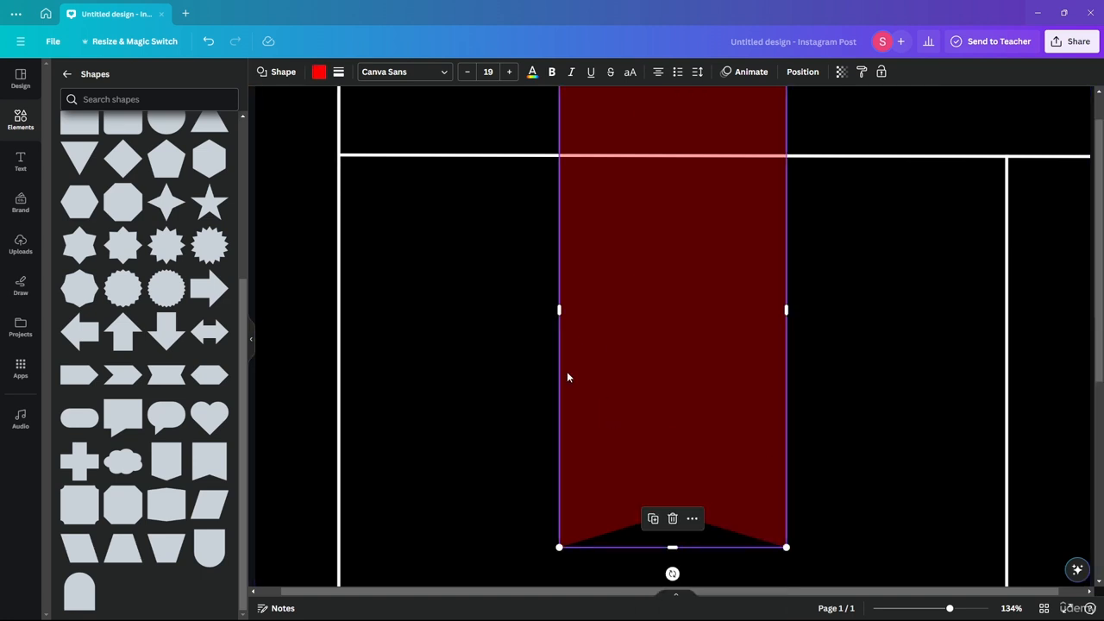
{"action": "left_click", "coordinate": [461, 357]}
{"action": "left_click", "coordinate": [650, 353]}
{"action": "right_click", "coordinate": [643, 353]}
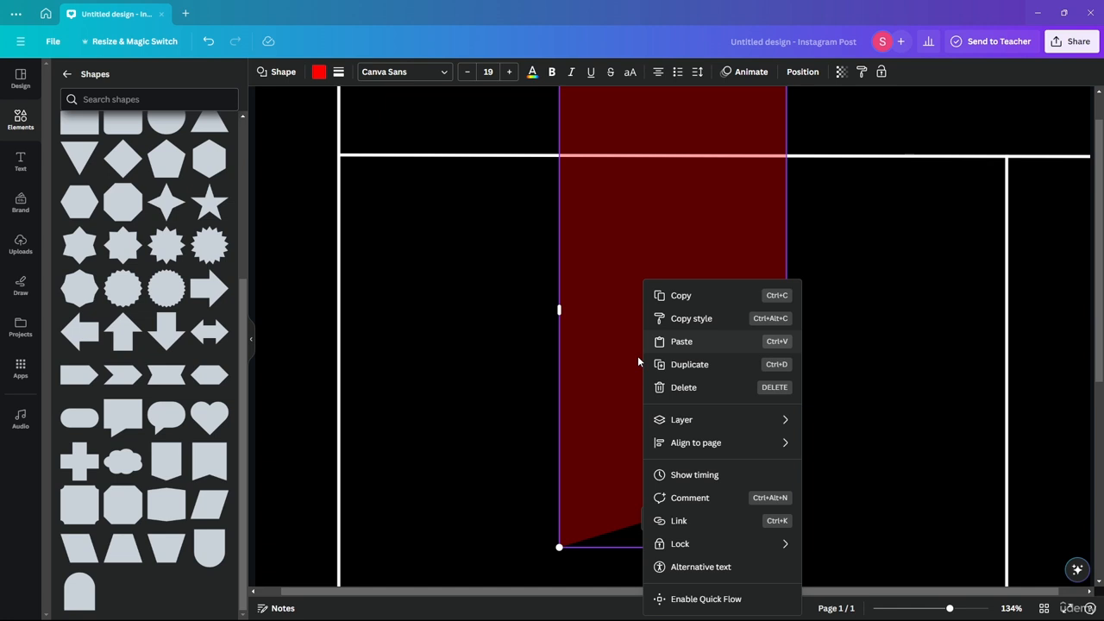
{"action": "mouse_move", "coordinate": [725, 420]}
{"action": "left_click", "coordinate": [851, 471]}
{"action": "left_click", "coordinate": [561, 325]}
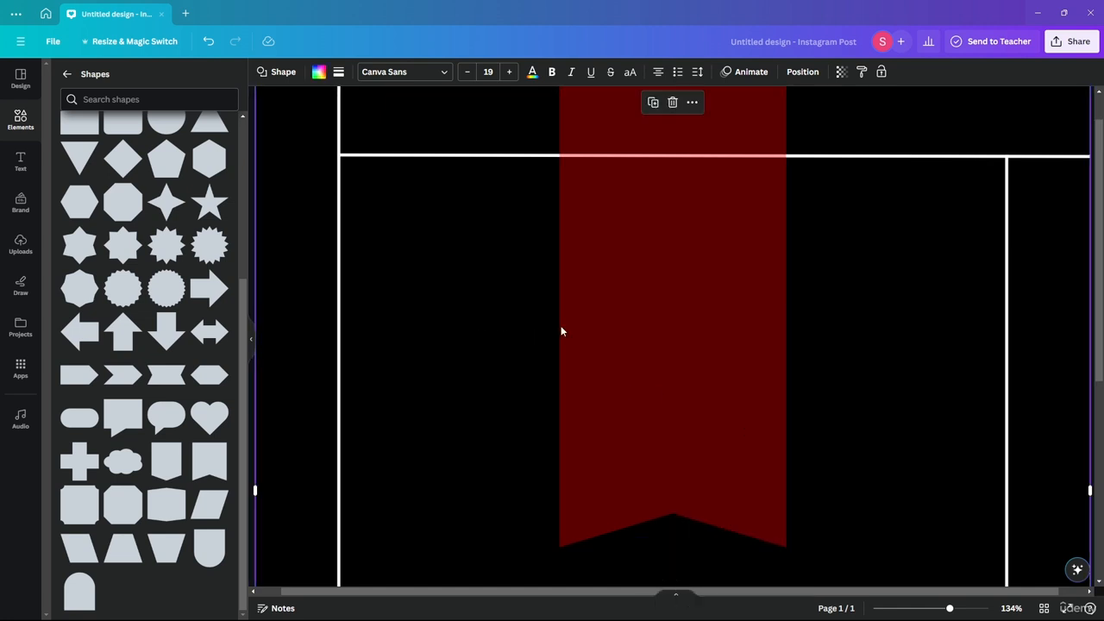
{"action": "left_click", "coordinate": [609, 322]}
{"action": "right_click", "coordinate": [609, 322]}
{"action": "mouse_move", "coordinate": [652, 423]}
{"action": "left_click", "coordinate": [829, 465]}
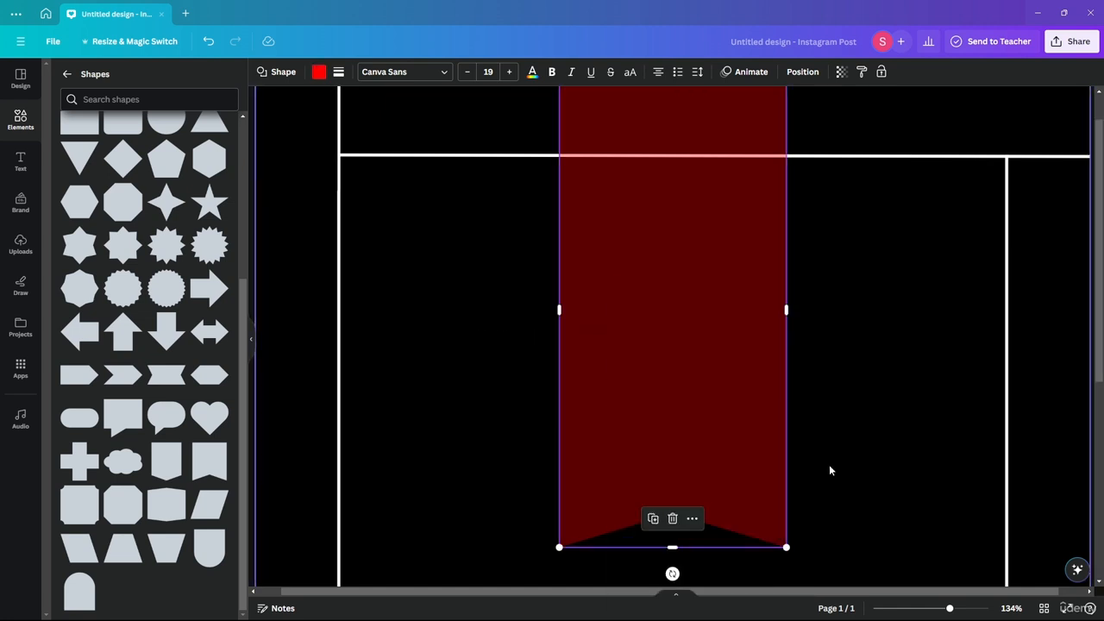
{"action": "left_click", "coordinate": [547, 250]}
{"action": "left_click", "coordinate": [642, 309]}
{"action": "right_click", "coordinate": [642, 309]}
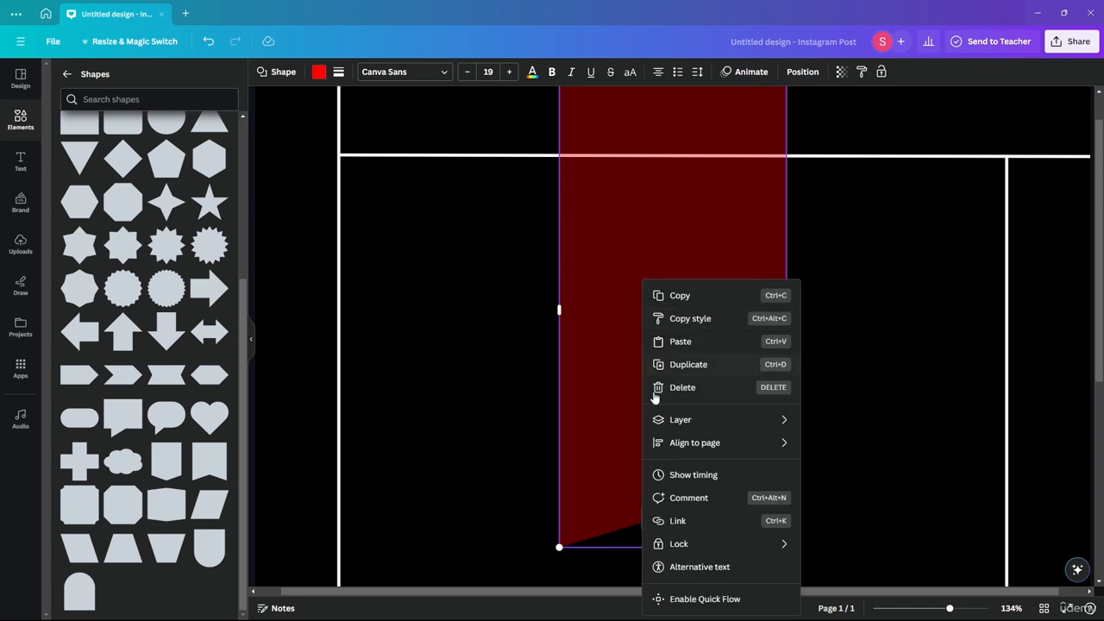
{"action": "mouse_move", "coordinate": [690, 420]}
{"action": "left_click", "coordinate": [851, 466]}
{"action": "left_click", "coordinate": [585, 356]}
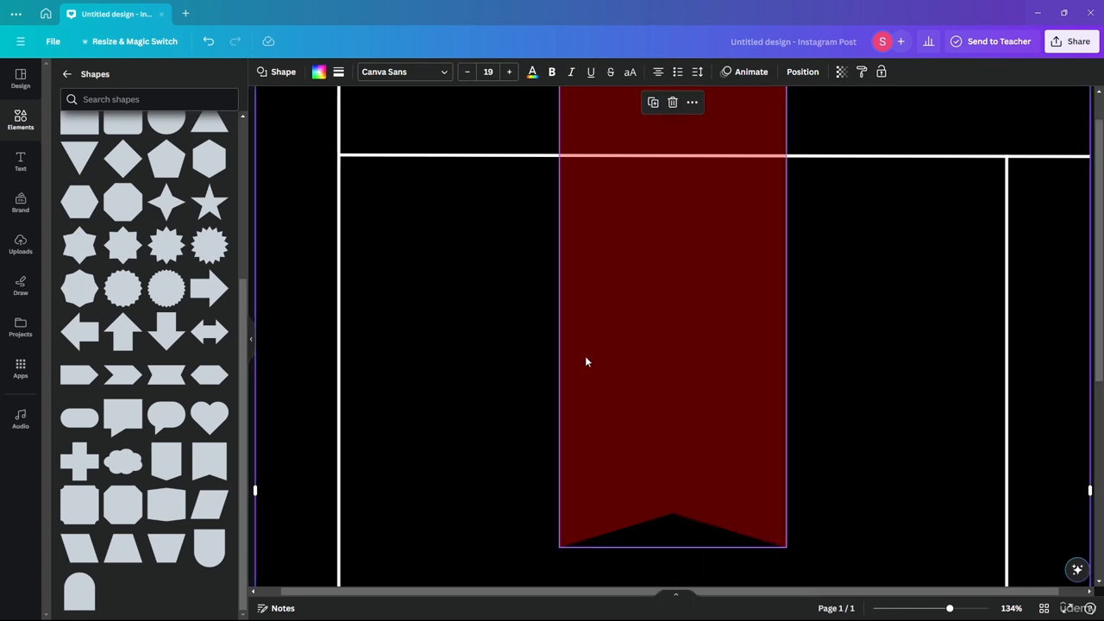
{"action": "left_click", "coordinate": [611, 355]}
{"action": "right_click", "coordinate": [611, 355]}
{"action": "mouse_move", "coordinate": [655, 419]}
{"action": "left_click", "coordinate": [827, 466]}
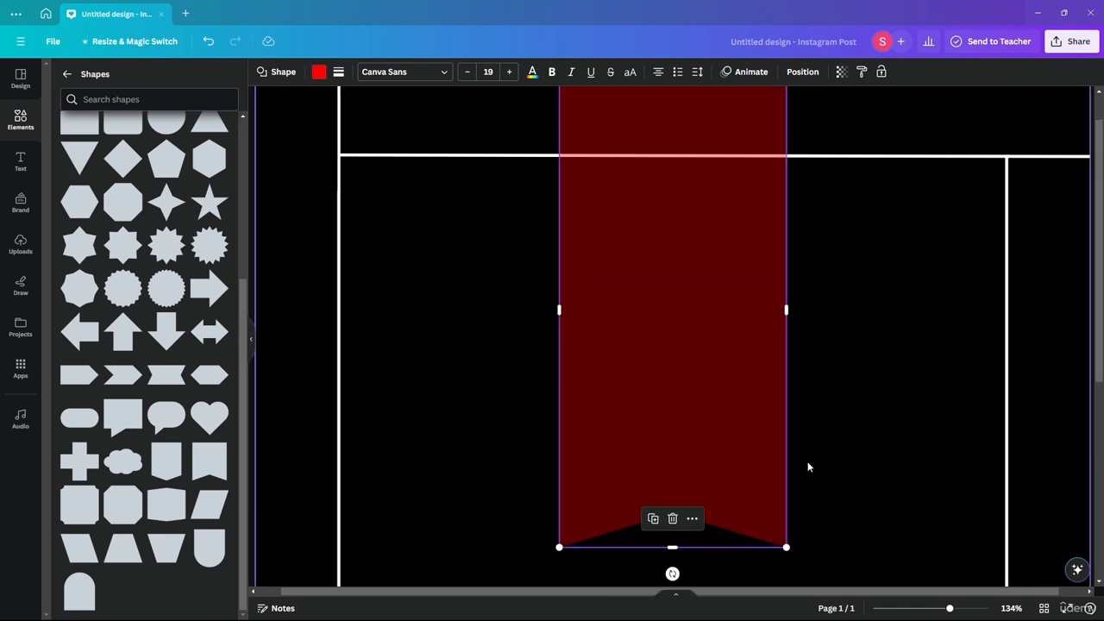
- Separate the two stacked banners side by side and send the one on the right backward one layer
{"action": "left_click", "coordinate": [492, 346]}
{"action": "left_click", "coordinate": [632, 355]}
{"action": "left_click_drag", "start_coordinate": [633, 355], "coordinate": [681, 335]}
{"action": "right_click", "coordinate": [681, 336]}
{"action": "mouse_move", "coordinate": [693, 421]}
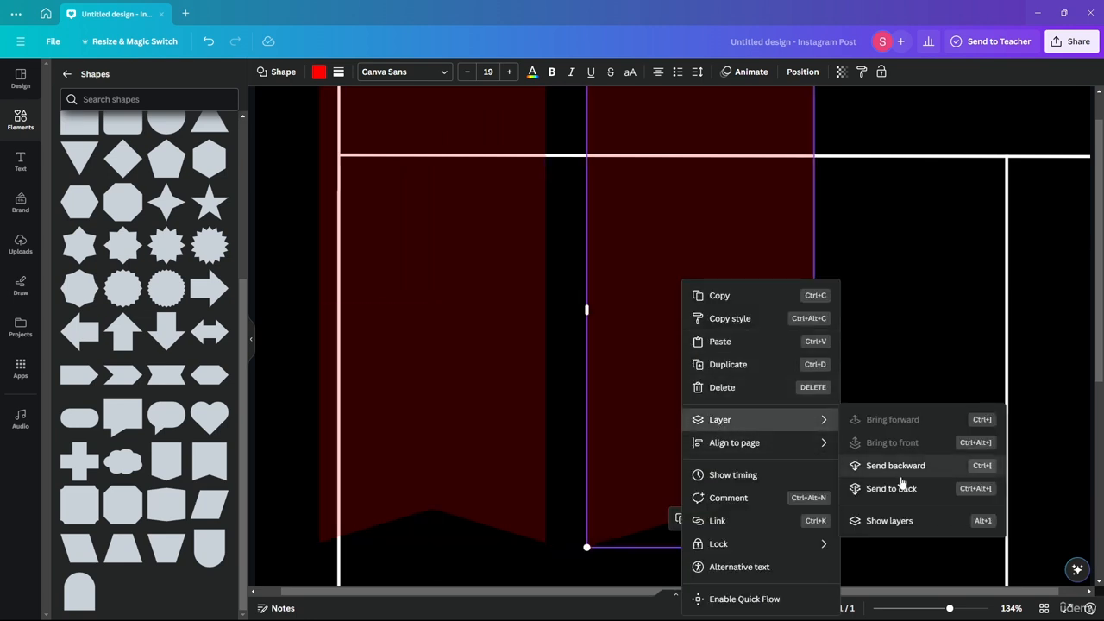
{"action": "left_click", "coordinate": [901, 471]}
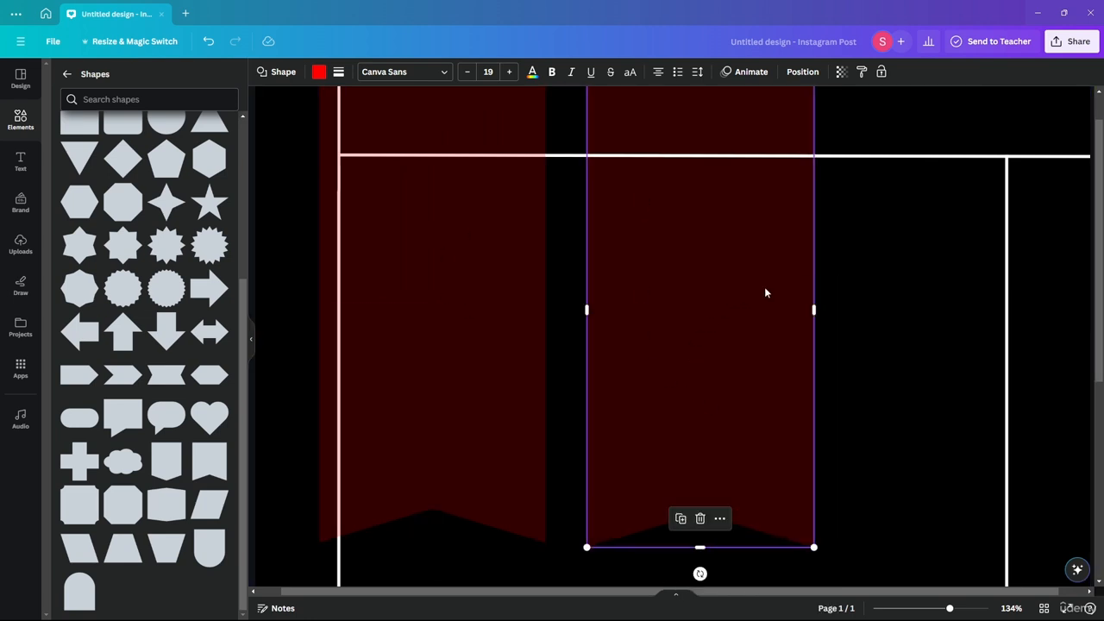
- Restack both banners centred at the page's upper edge and send the front copy backward behind the horizontal line
{"action": "scroll", "coordinate": [810, 302], "scroll_direction": "down", "scroll_amount": 5}
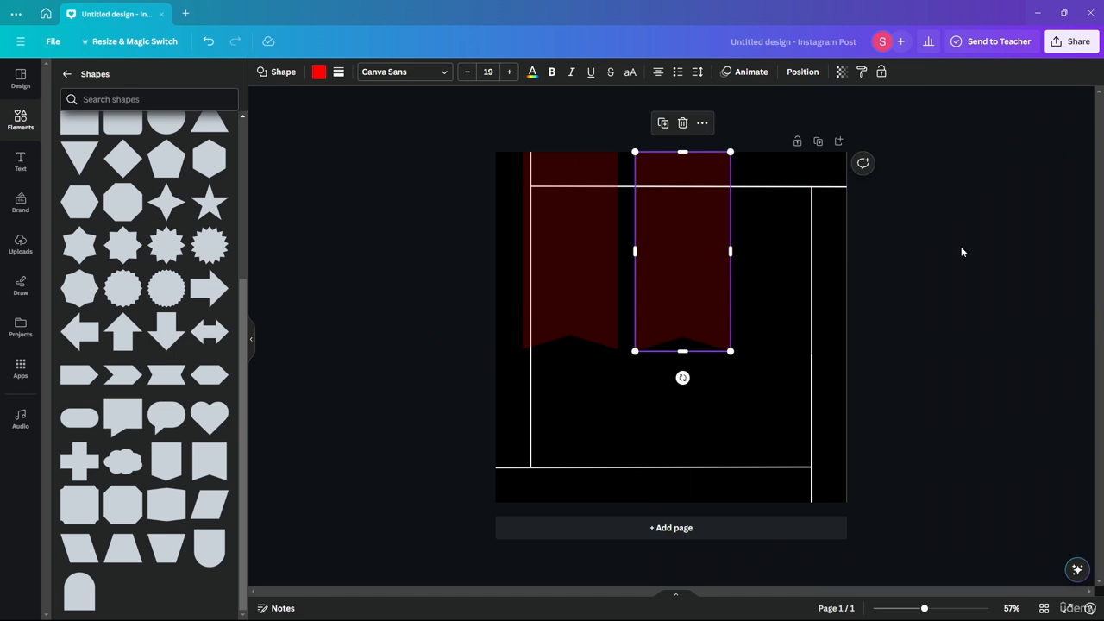
{"action": "left_click_drag", "start_coordinate": [698, 252], "coordinate": [667, 269]}
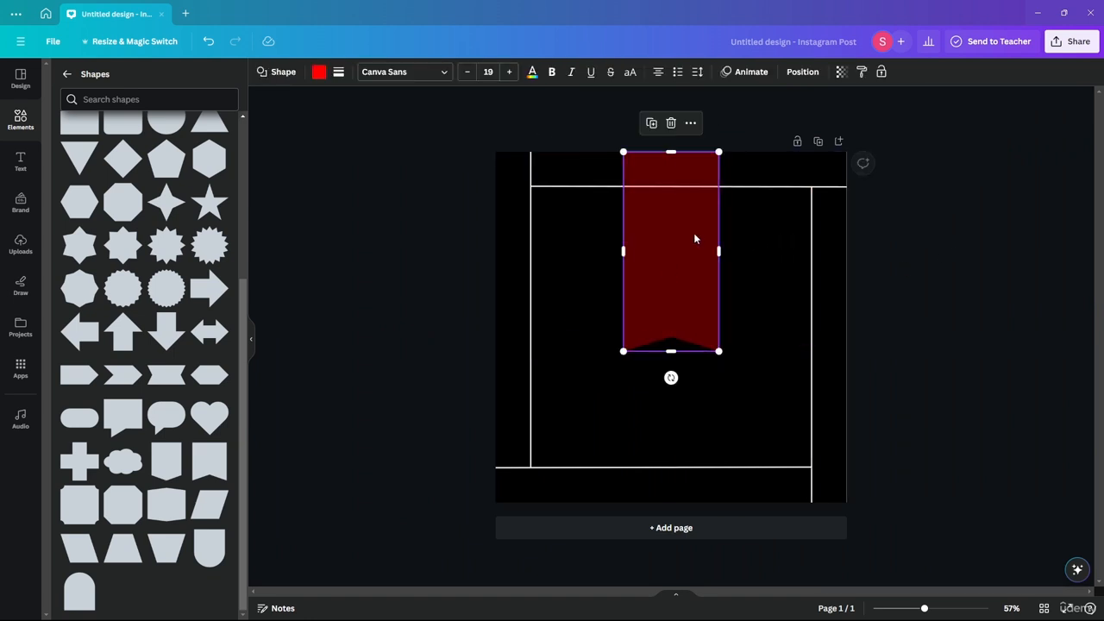
{"action": "scroll", "coordinate": [695, 239], "scroll_direction": "up", "scroll_amount": 6}
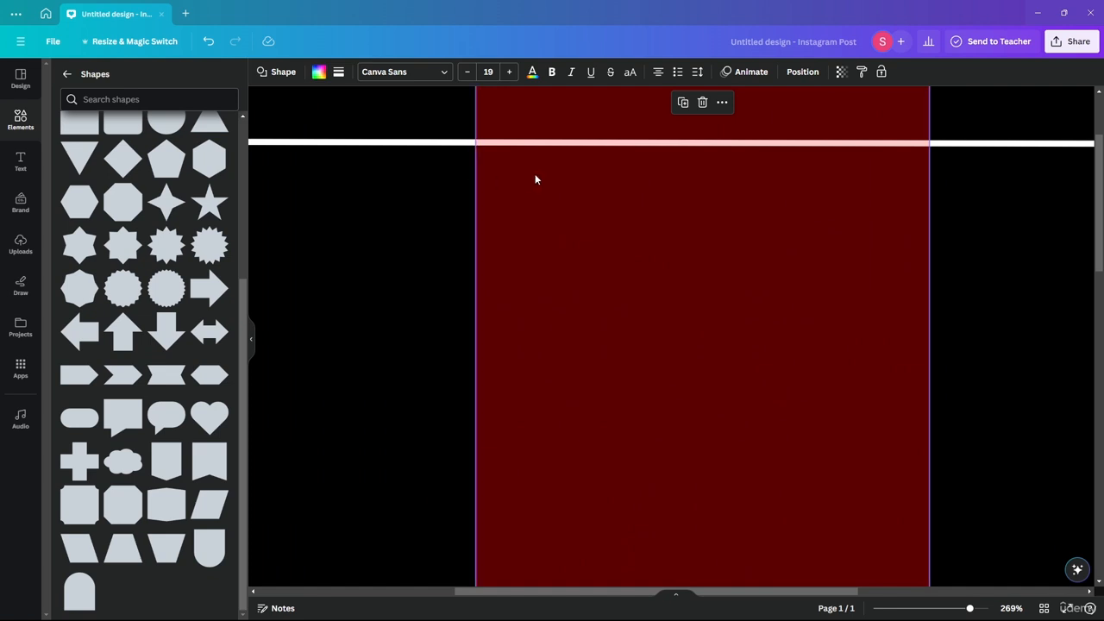
{"action": "right_click", "coordinate": [535, 179]}
{"action": "mouse_move", "coordinate": [584, 339]}
{"action": "left_click", "coordinate": [799, 371]}
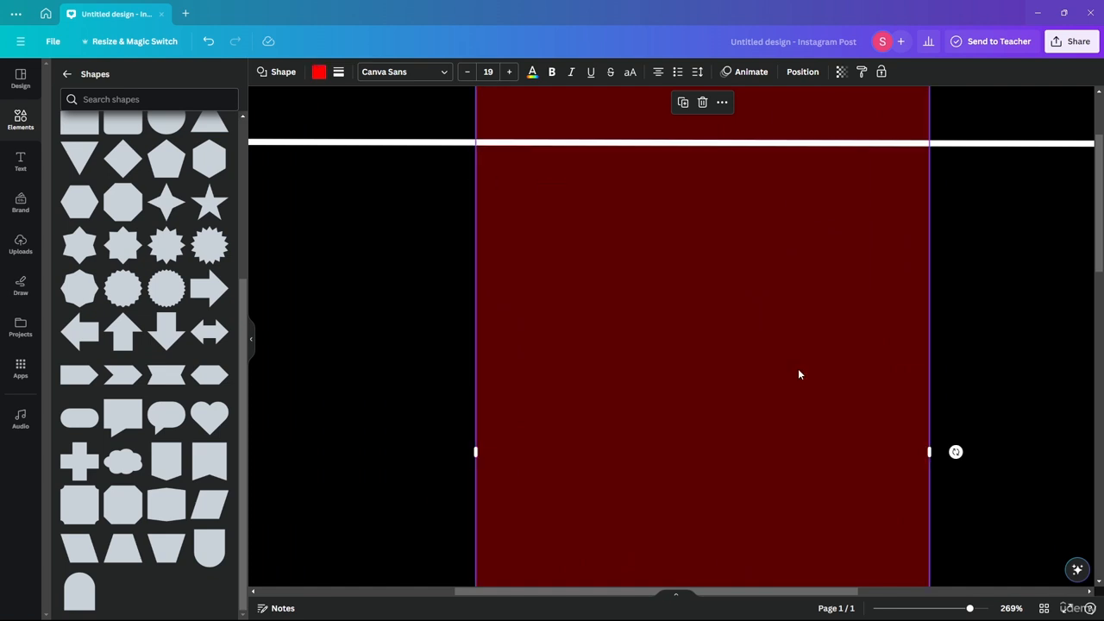
{"action": "left_click", "coordinate": [424, 276]}
{"action": "scroll", "coordinate": [621, 245], "scroll_direction": "down", "scroll_amount": 5}
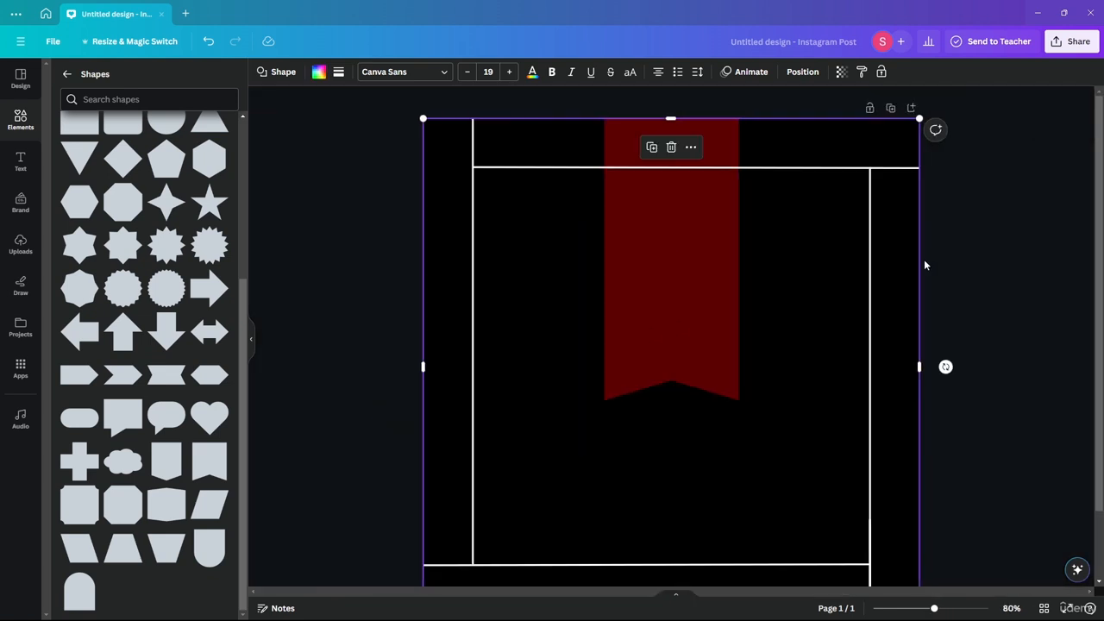
{"action": "left_click", "coordinate": [1017, 259]}
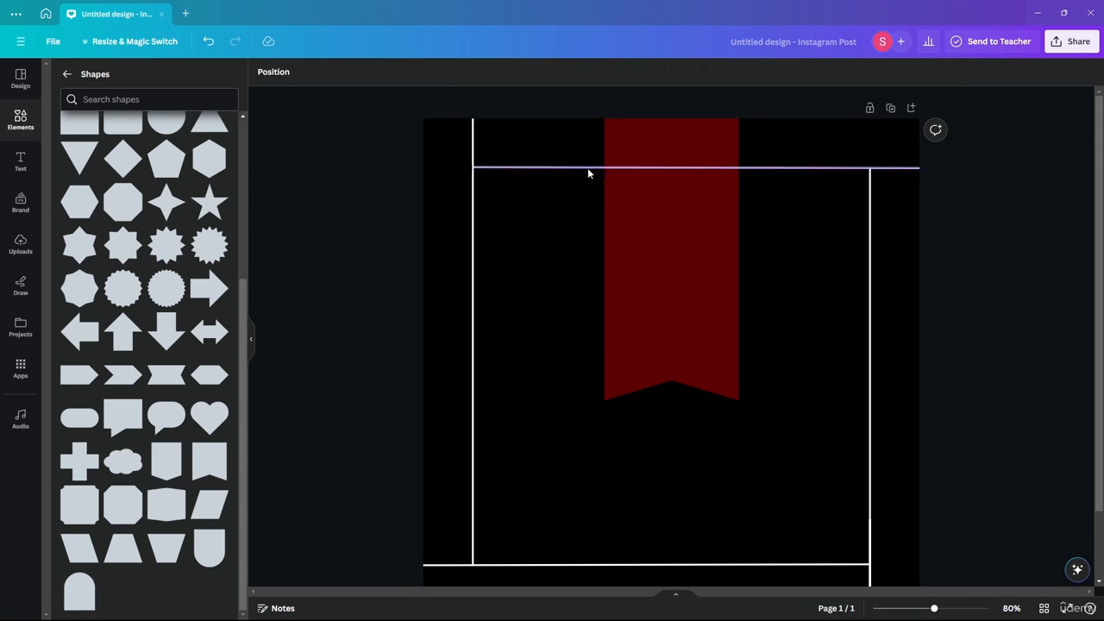
- Add a new shape at the centre of the page and scale it proportionally to cover the whole page
{"action": "scroll", "coordinate": [847, 208], "scroll_direction": "down", "scroll_amount": 2}
{"action": "scroll", "coordinate": [847, 208], "scroll_direction": "up", "scroll_amount": 2}
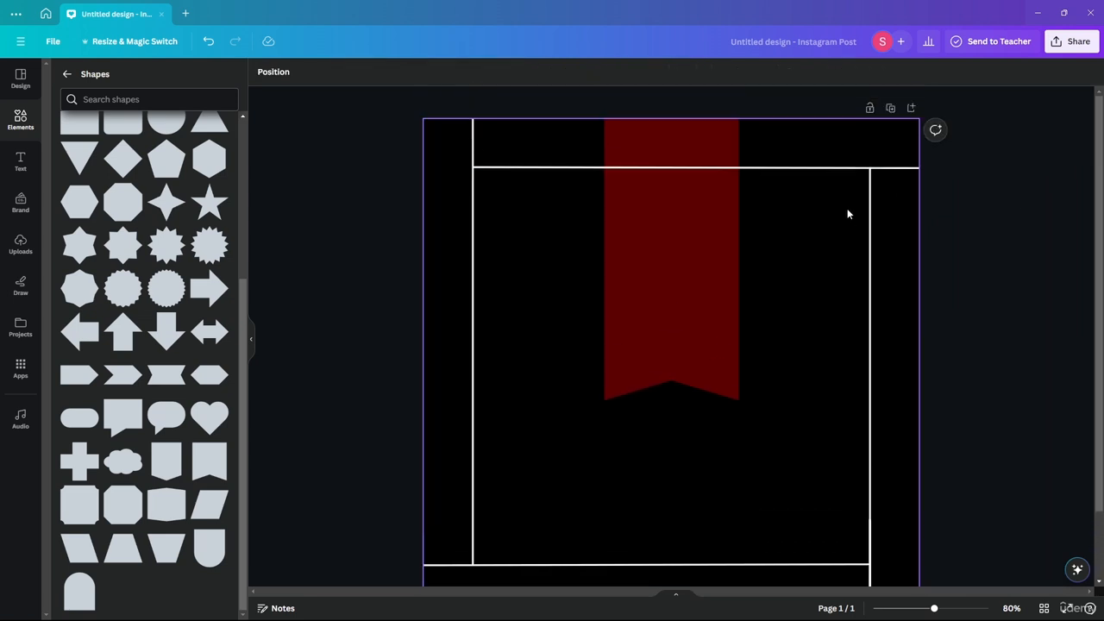
{"action": "scroll", "coordinate": [841, 205], "scroll_direction": "down", "scroll_amount": 1}
{"action": "scroll", "coordinate": [146, 254], "scroll_direction": "up", "scroll_amount": 3}
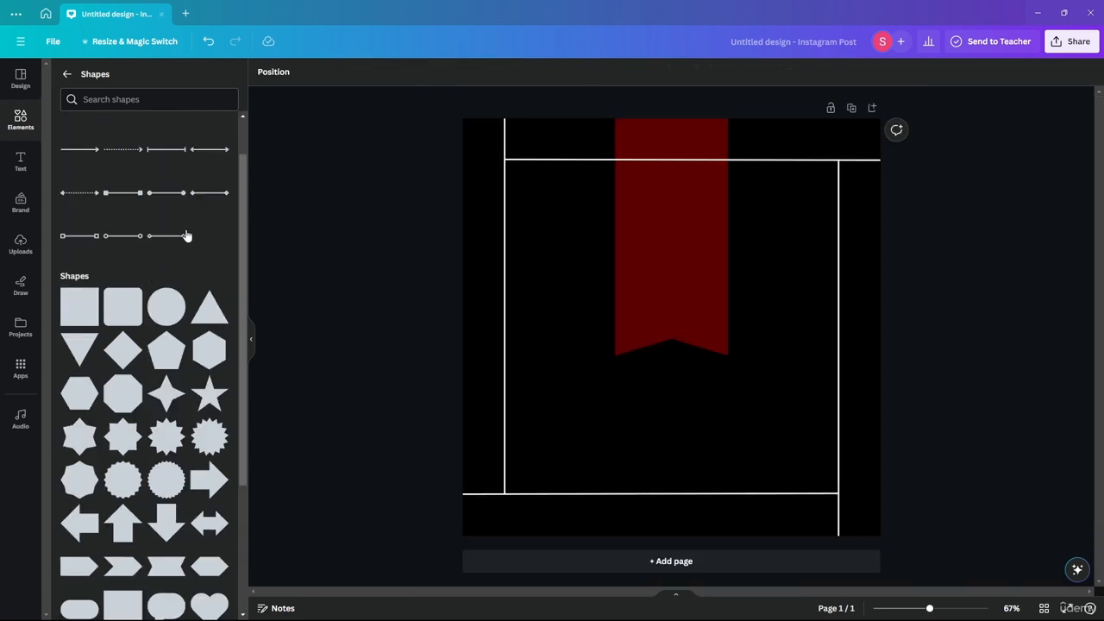
{"action": "scroll", "coordinate": [97, 270], "scroll_direction": "down", "scroll_amount": 3}
{"action": "left_click_drag", "start_coordinate": [87, 457], "coordinate": [665, 342]}
{"action": "left_click_drag", "start_coordinate": [735, 260], "coordinate": [882, 120]}
- Send the page-sized shape to the back, behind all other elements
{"action": "right_click", "coordinate": [661, 331]}
{"action": "mouse_move", "coordinate": [776, 442]}
{"action": "left_click", "coordinate": [873, 513]}
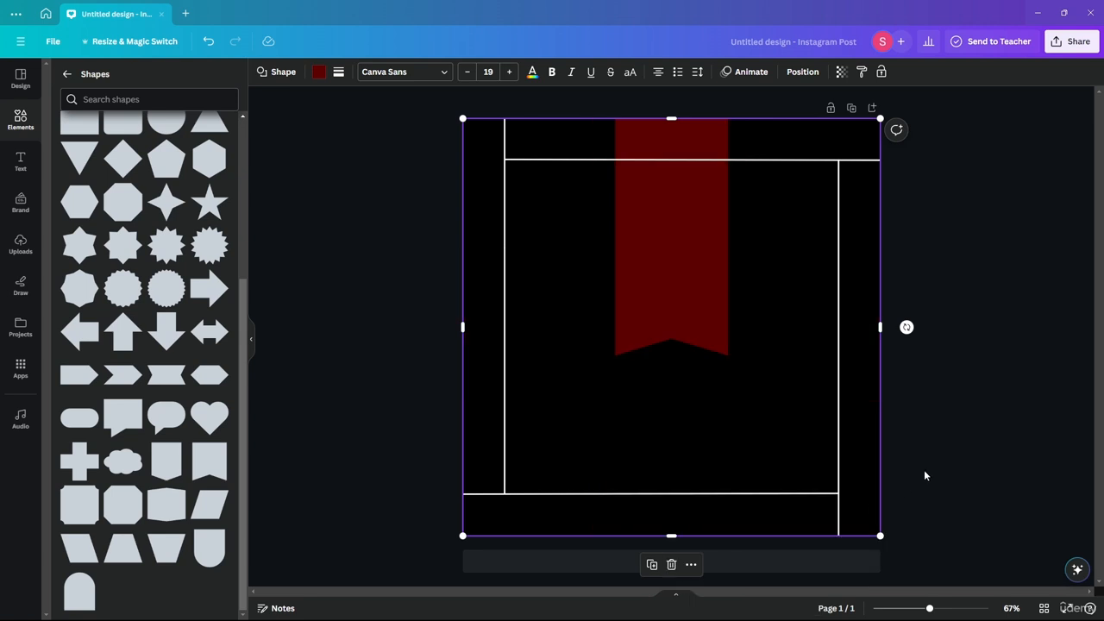
- Recolour the page-sized cross shape with the light green default solid colour
{"action": "left_click", "coordinate": [841, 71]}
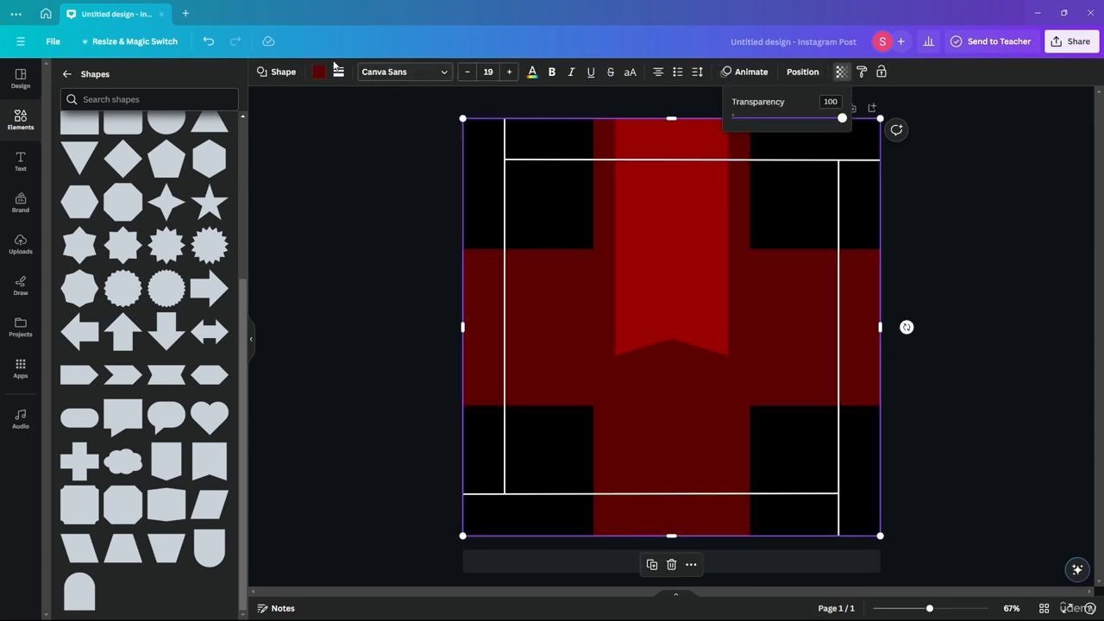
{"action": "left_click", "coordinate": [319, 72]}
{"action": "left_click", "coordinate": [93, 380]}
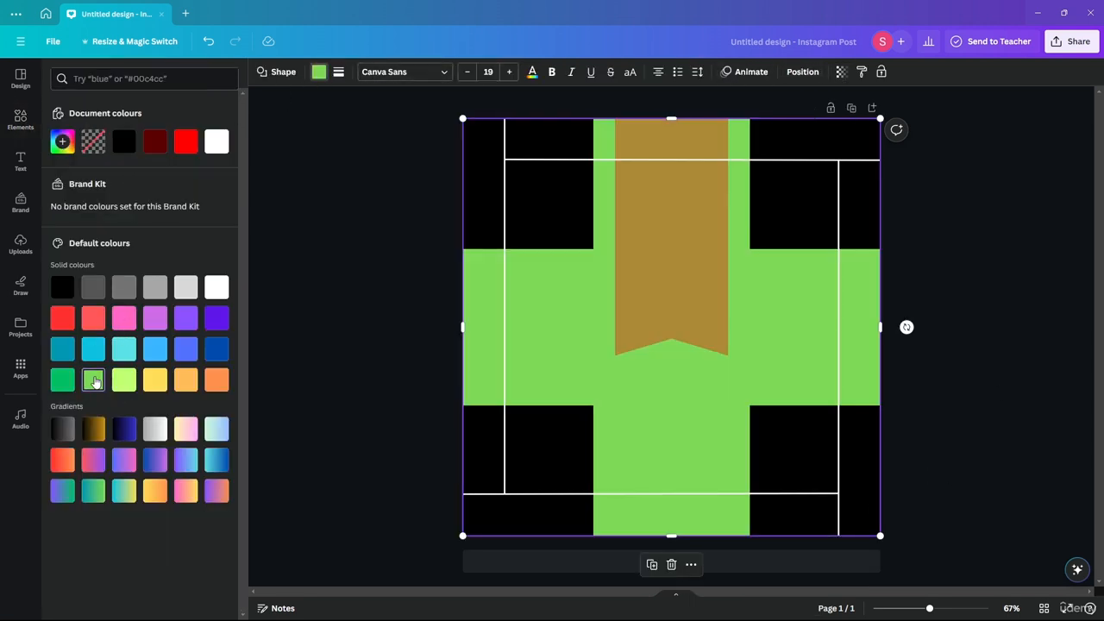
{"action": "left_click", "coordinate": [364, 254]}
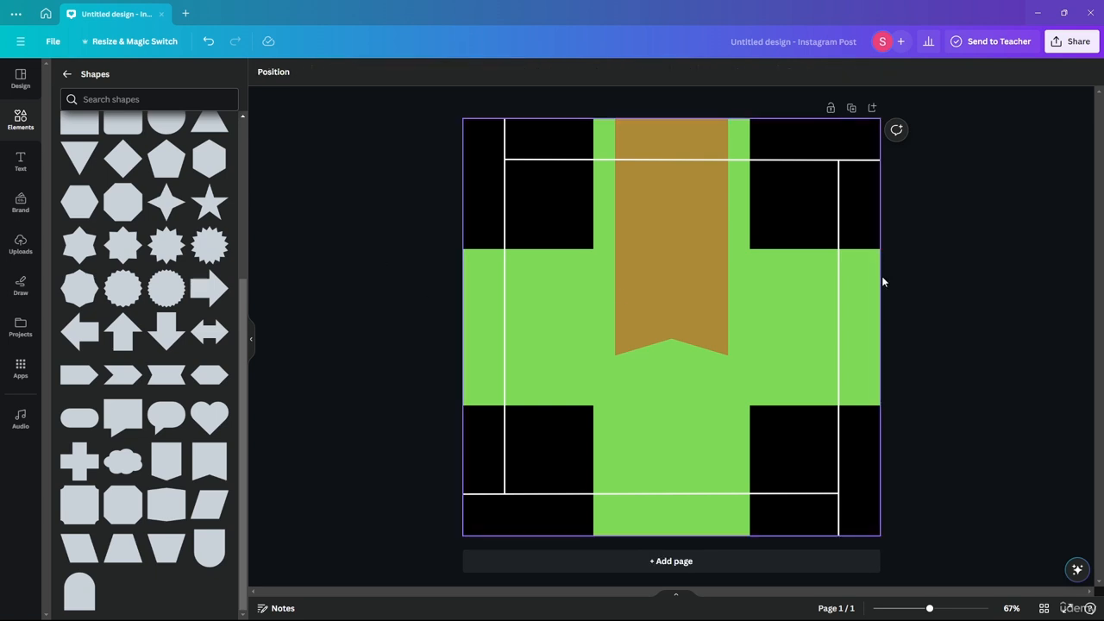
- Darken the cross shape's light green fill to a very dark, nearly black green using a custom solid colour
{"action": "left_click", "coordinate": [564, 311]}
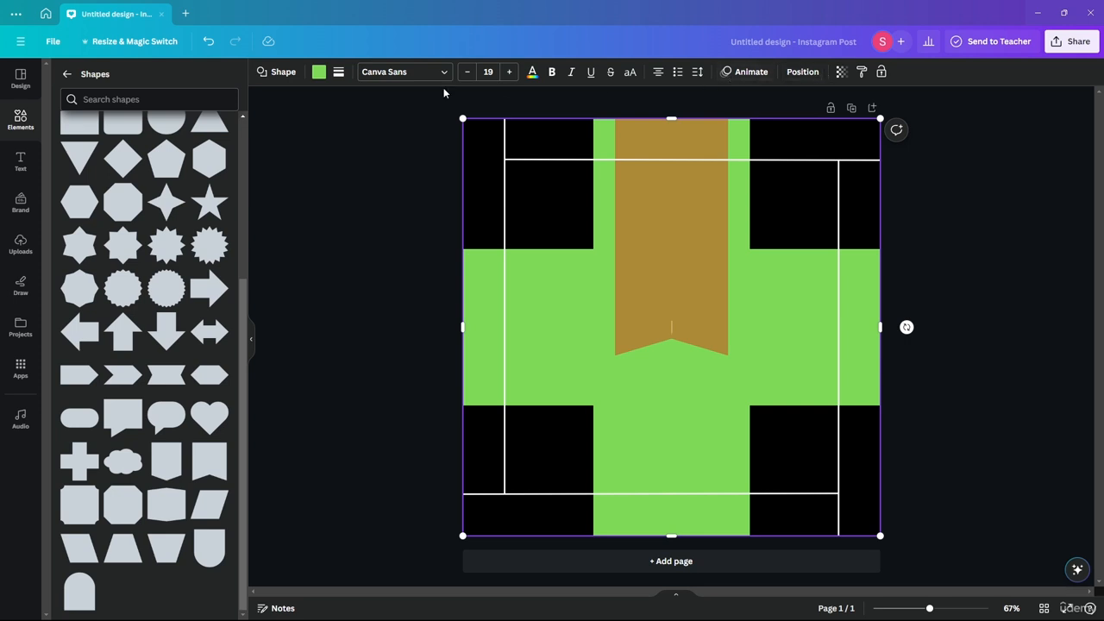
{"action": "left_click", "coordinate": [319, 73]}
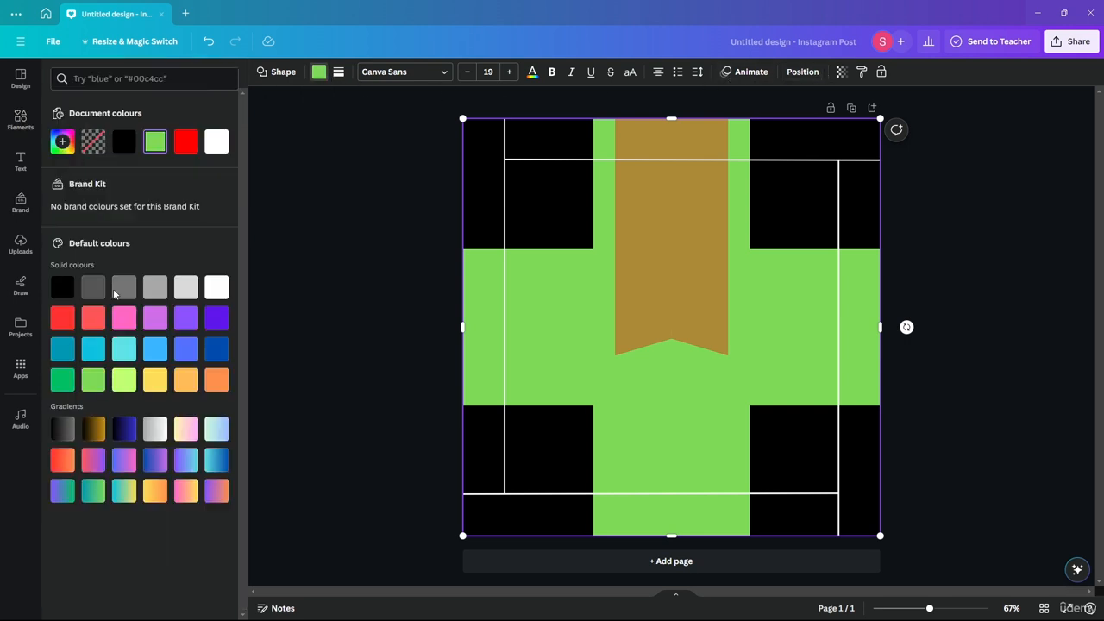
{"action": "left_click", "coordinate": [156, 143]}
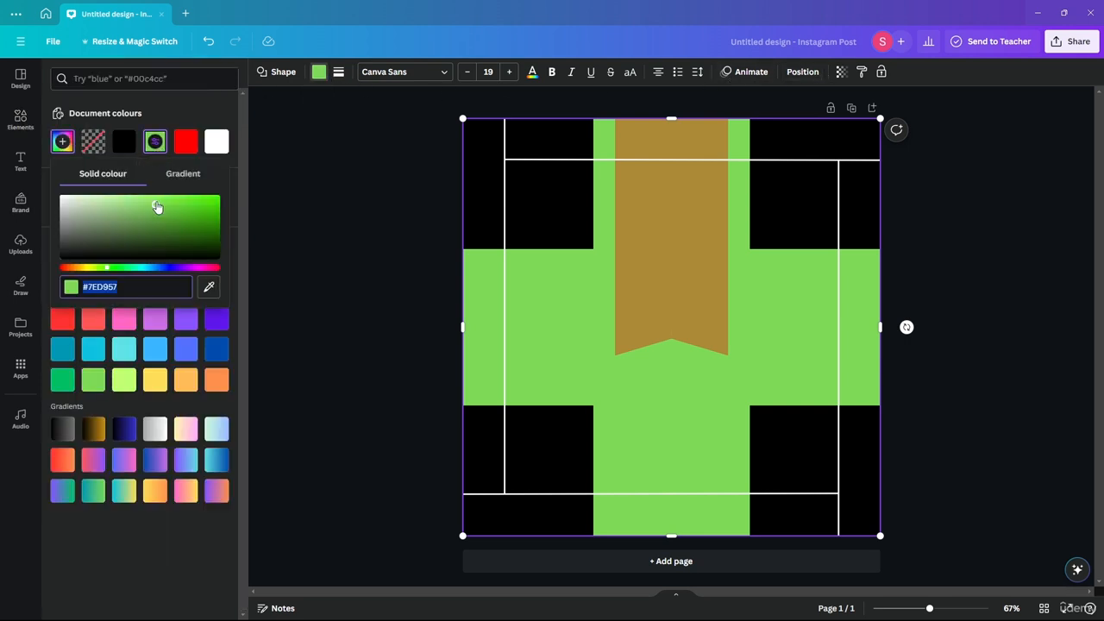
{"action": "left_click_drag", "start_coordinate": [157, 207], "coordinate": [267, 253]}
{"action": "left_click", "coordinate": [378, 226]}
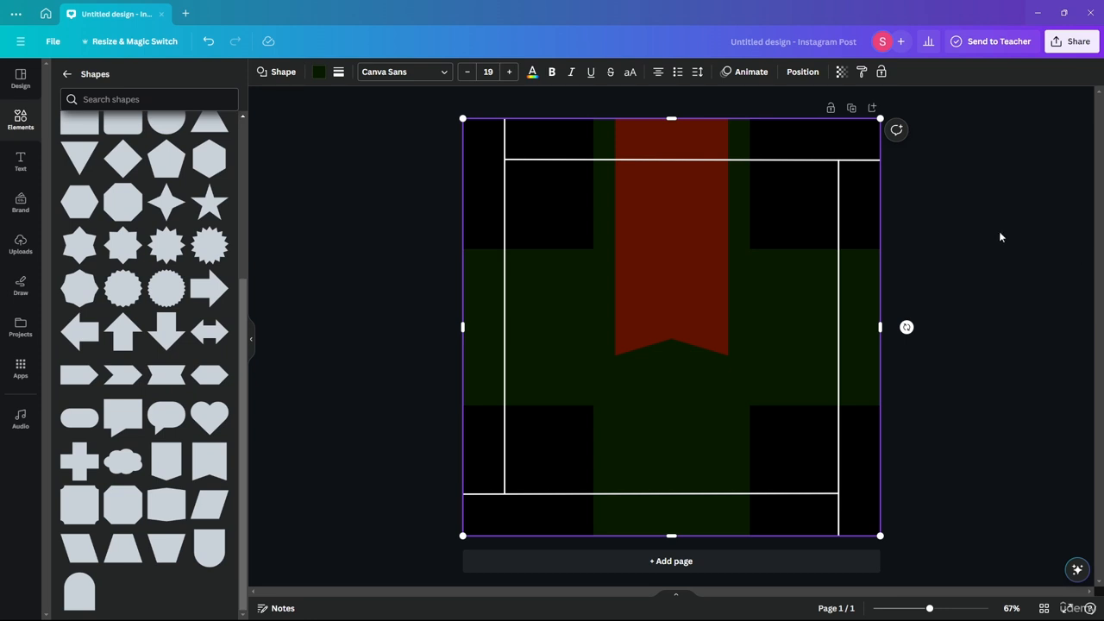
- Recolour the front banner at the page's upper edge with the yellow default solid colour
{"action": "left_click", "coordinate": [689, 255]}
{"action": "left_click", "coordinate": [318, 76]}
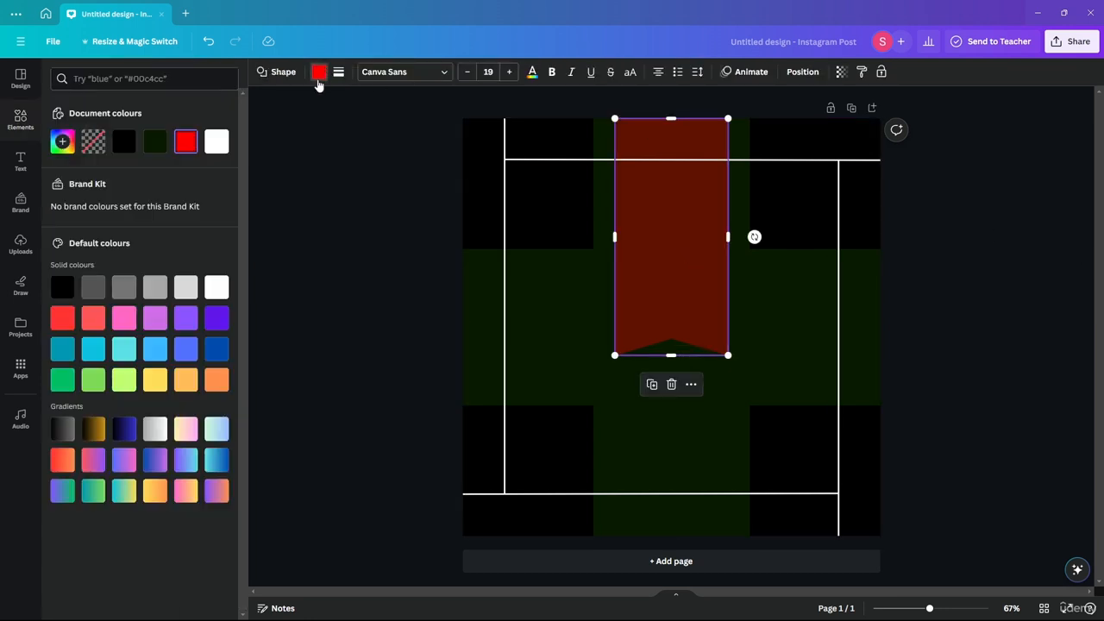
{"action": "left_click", "coordinate": [180, 383]}
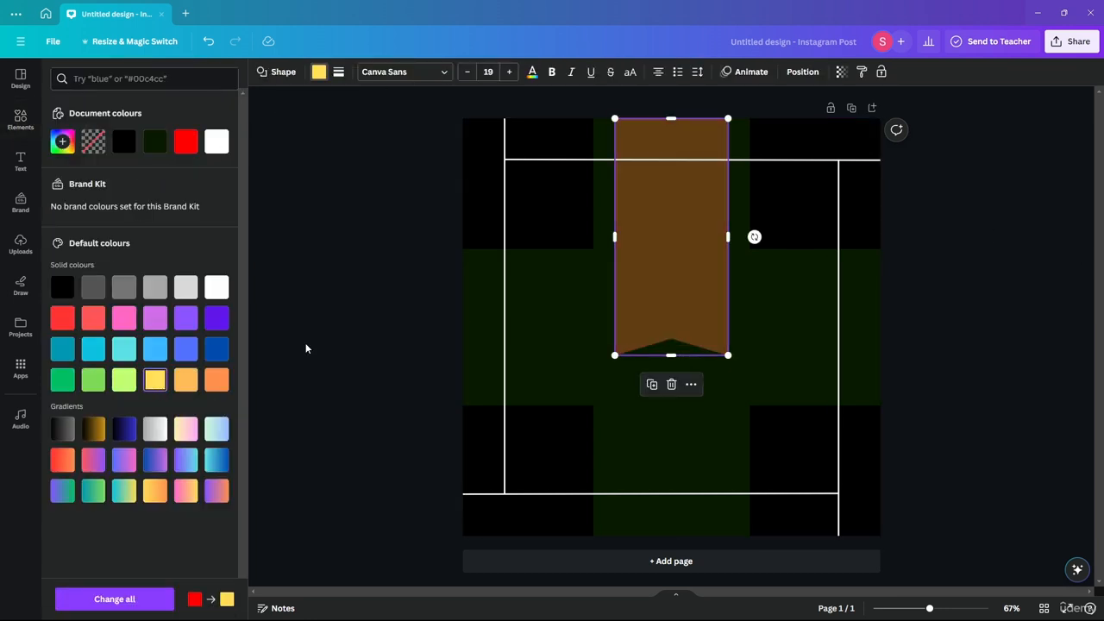
{"action": "left_click", "coordinate": [388, 260]}
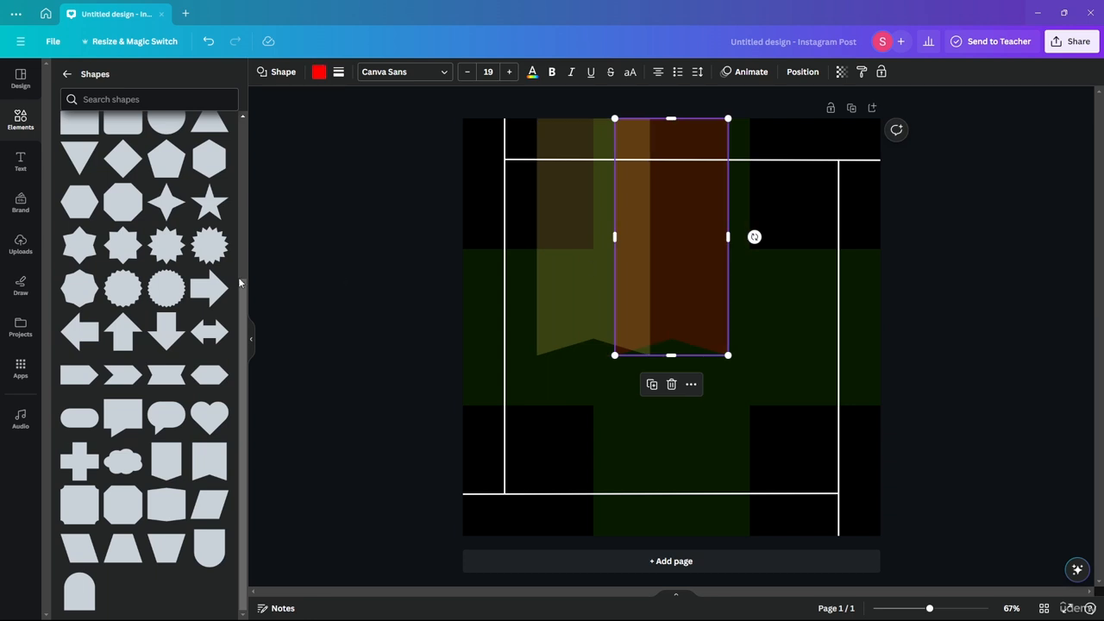
- Recolour the other banner the same yellow and restack the shifted banner exactly over it
{"action": "left_click", "coordinate": [319, 74]}
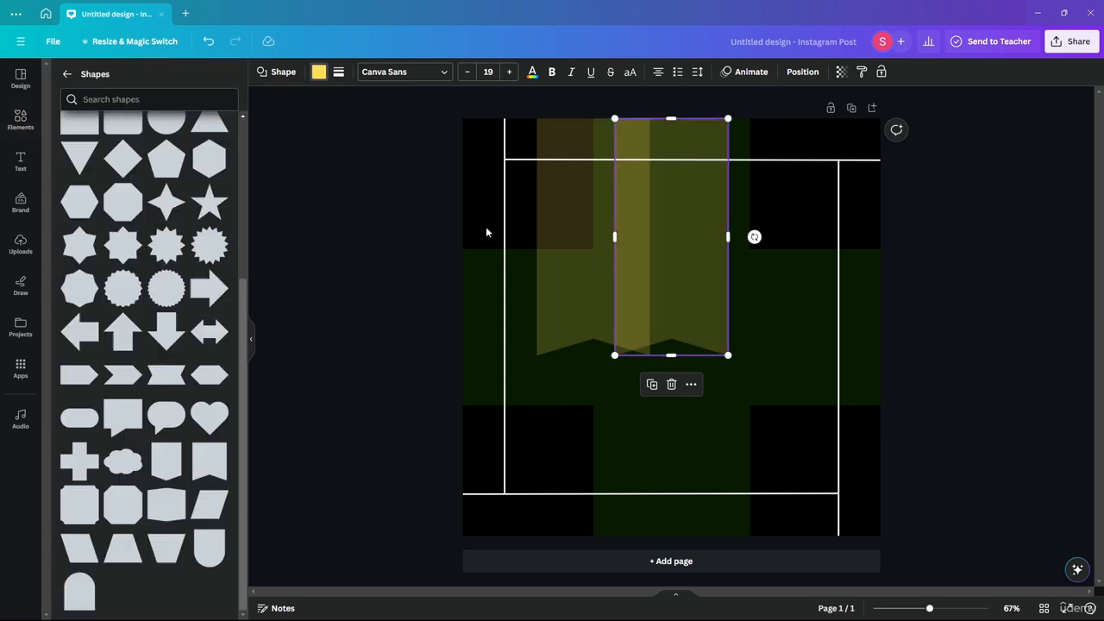
{"action": "left_click_drag", "start_coordinate": [567, 291], "coordinate": [645, 286]}
{"action": "left_click", "coordinate": [941, 333]}
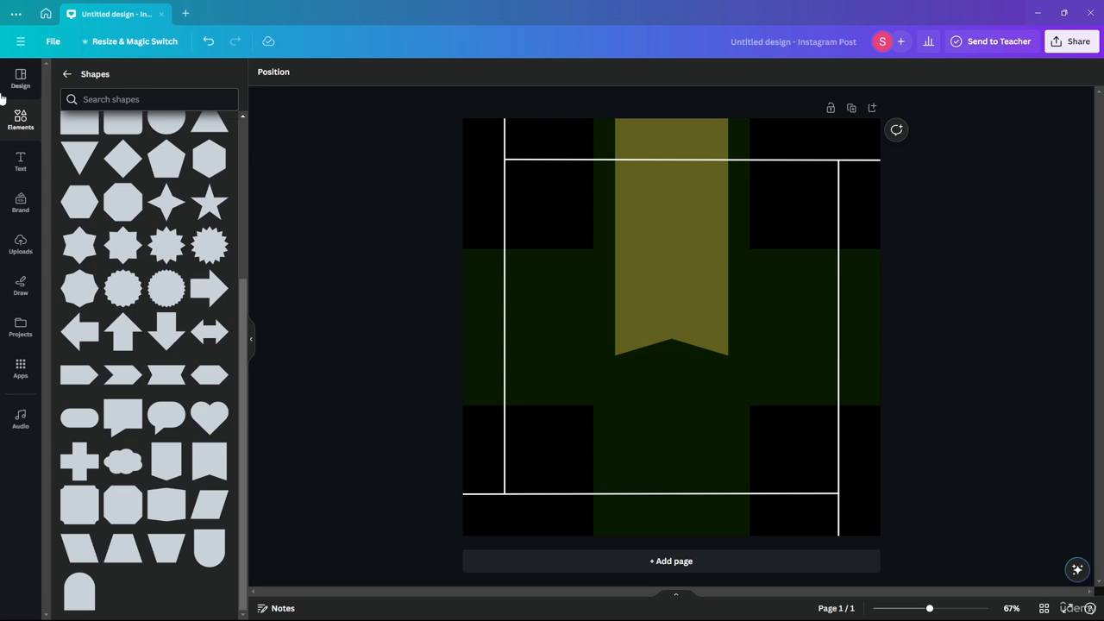
- Browse the Shapes and Graphics element categories, looking through the graphics collections
{"action": "left_click", "coordinate": [65, 74]}
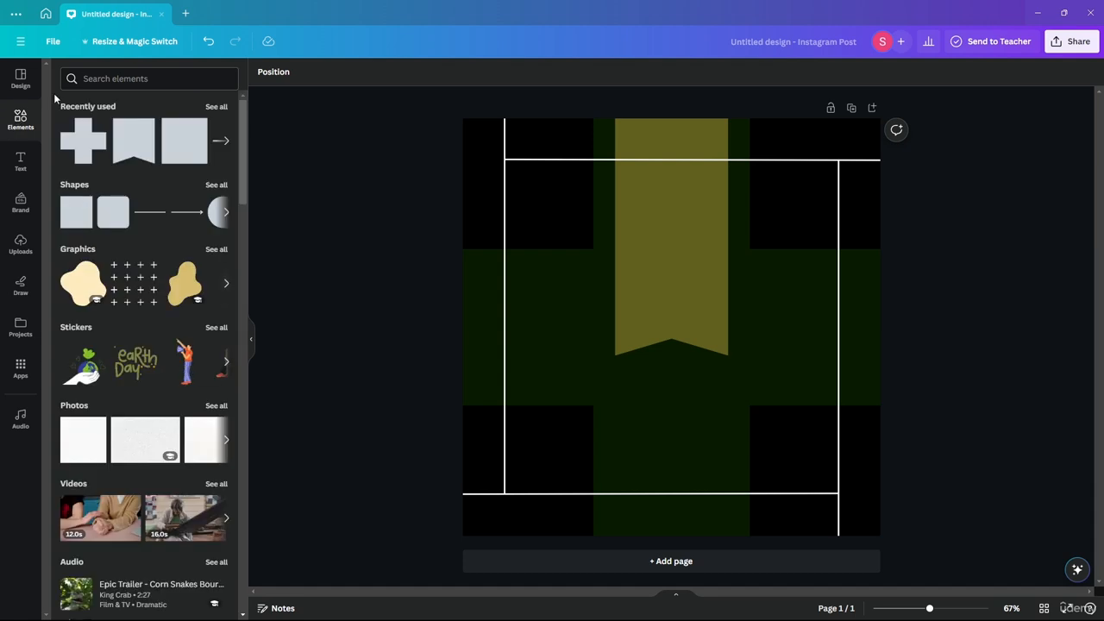
{"action": "left_click", "coordinate": [113, 77]}
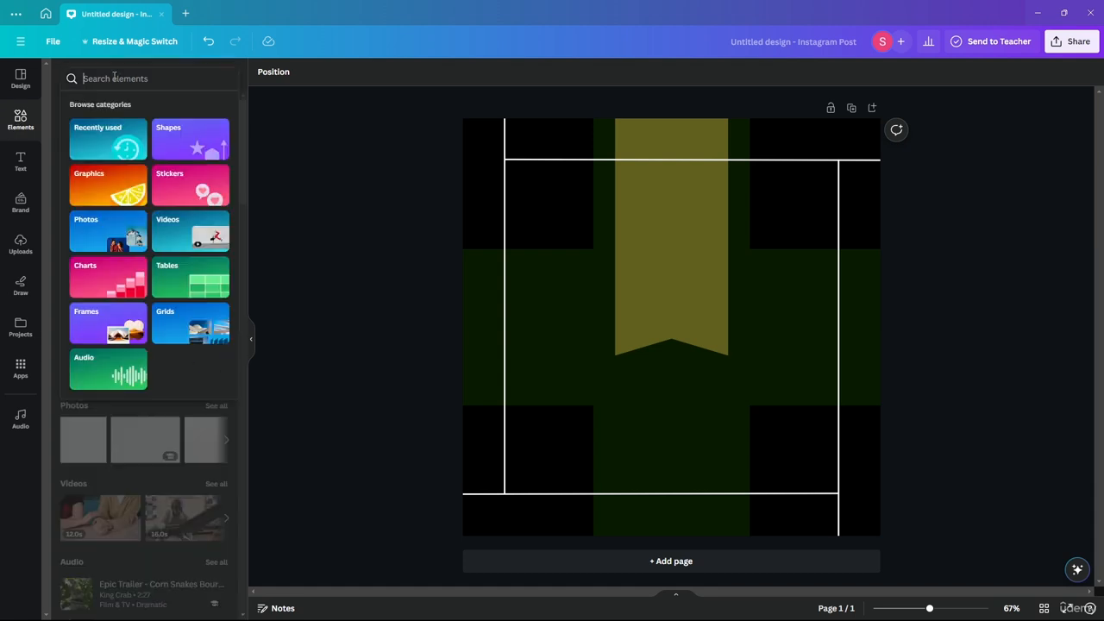
{"action": "left_click", "coordinate": [173, 138]}
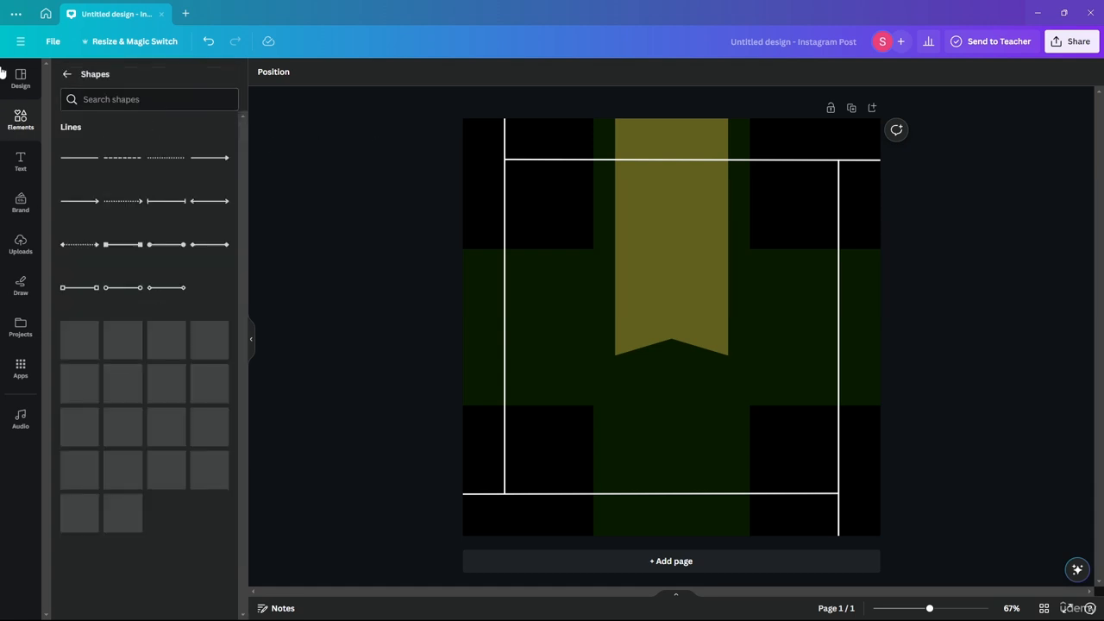
{"action": "left_click", "coordinate": [70, 70]}
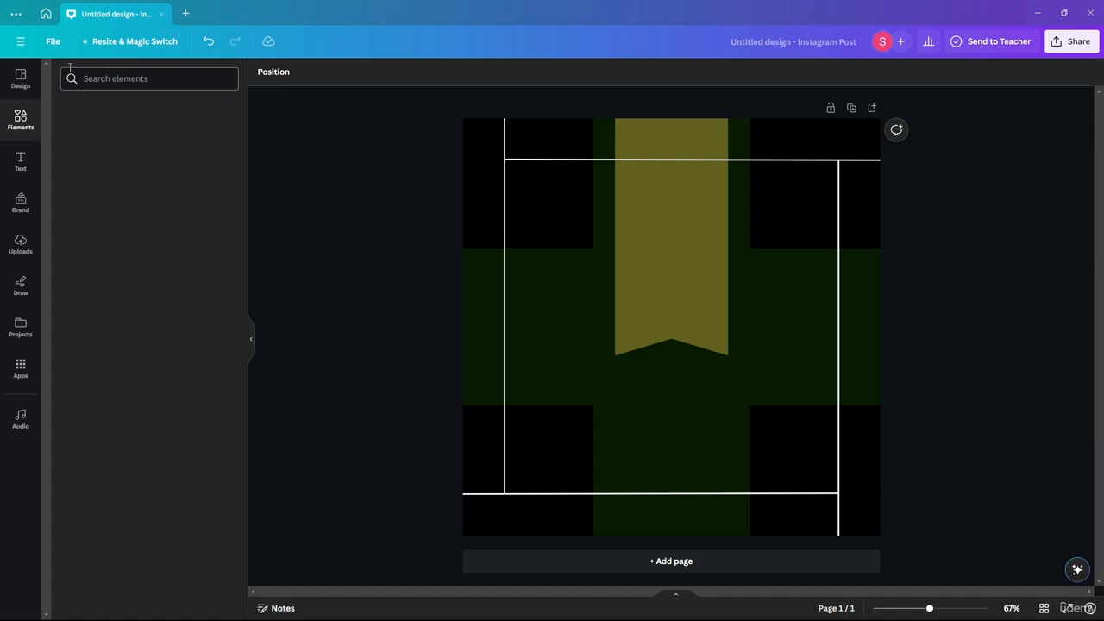
{"action": "left_click", "coordinate": [121, 78]}
{"action": "left_click", "coordinate": [112, 172]}
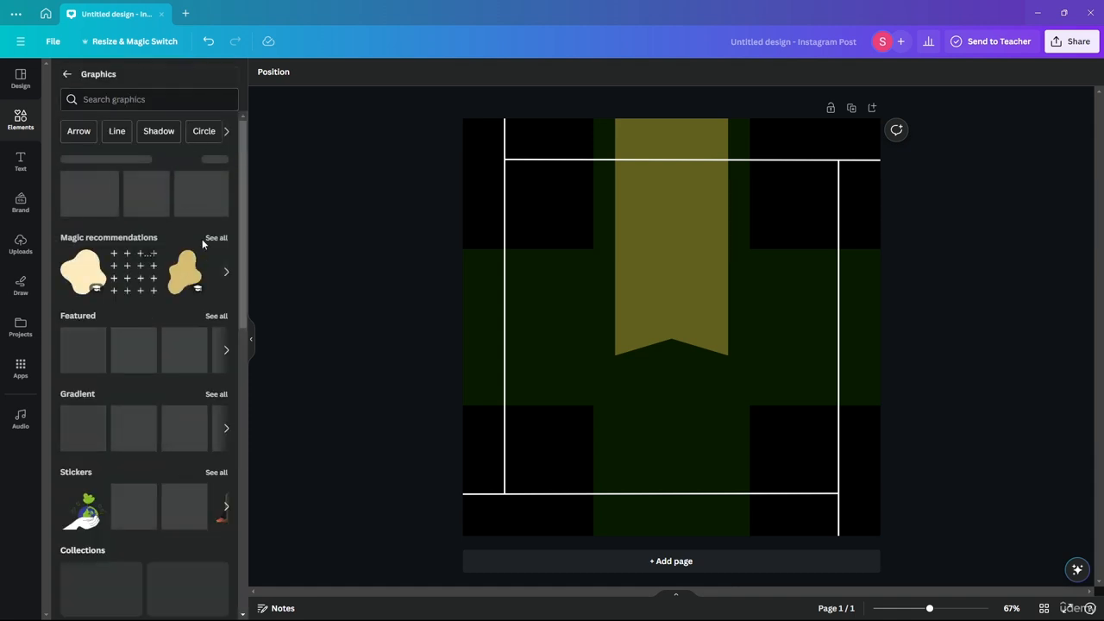
{"action": "left_click_drag", "start_coordinate": [243, 214], "coordinate": [249, 475]}
{"action": "left_click_drag", "start_coordinate": [249, 492], "coordinate": [249, 294]}
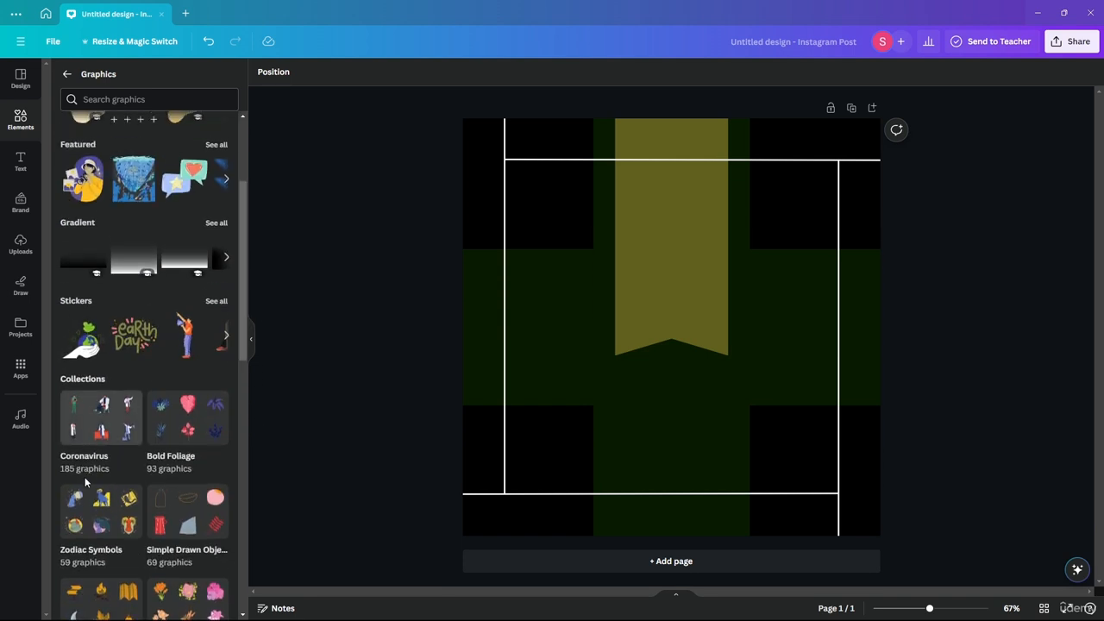
{"action": "scroll", "coordinate": [173, 242], "scroll_direction": "up", "scroll_amount": 2}
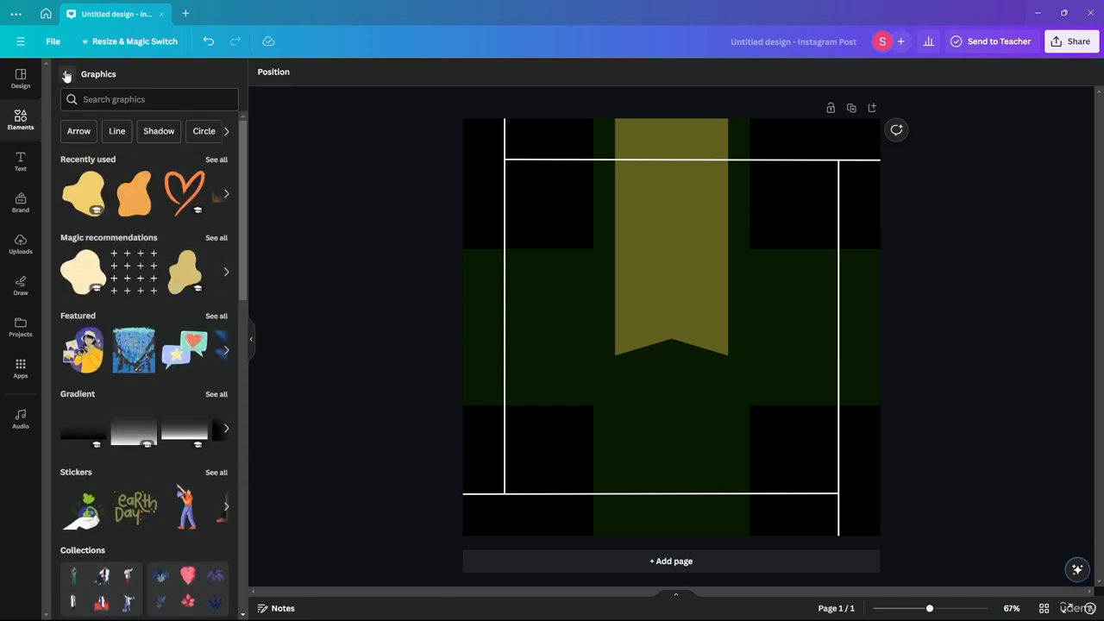
{"action": "left_click", "coordinate": [66, 73]}
- Look through the Stickers element category, from arrow stickers down to social media stickers
{"action": "left_click", "coordinate": [126, 74]}
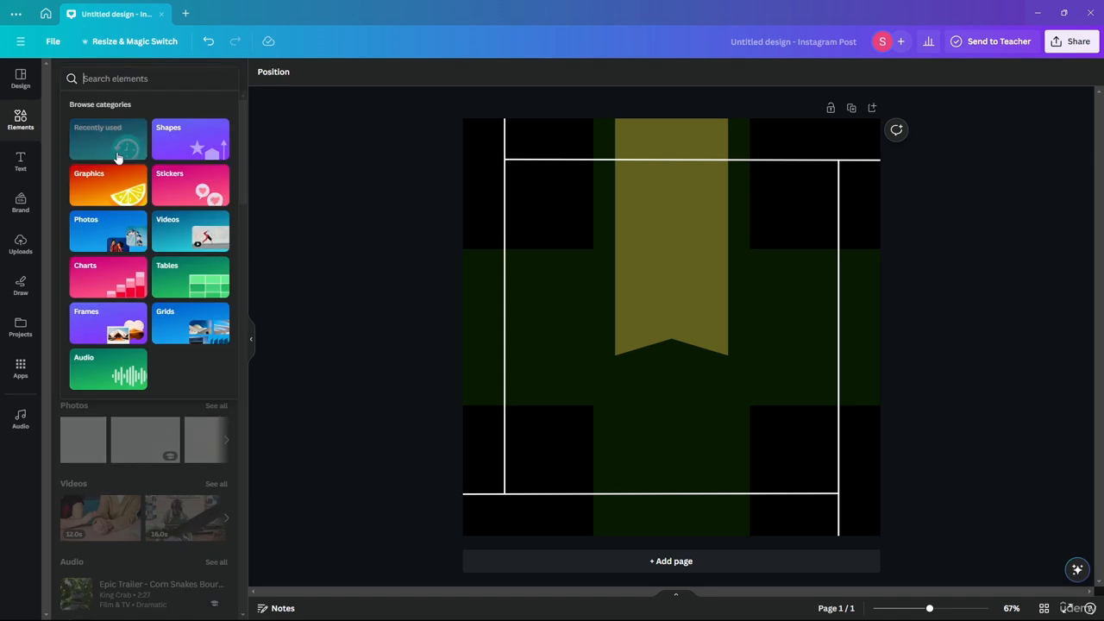
{"action": "left_click", "coordinate": [195, 190]}
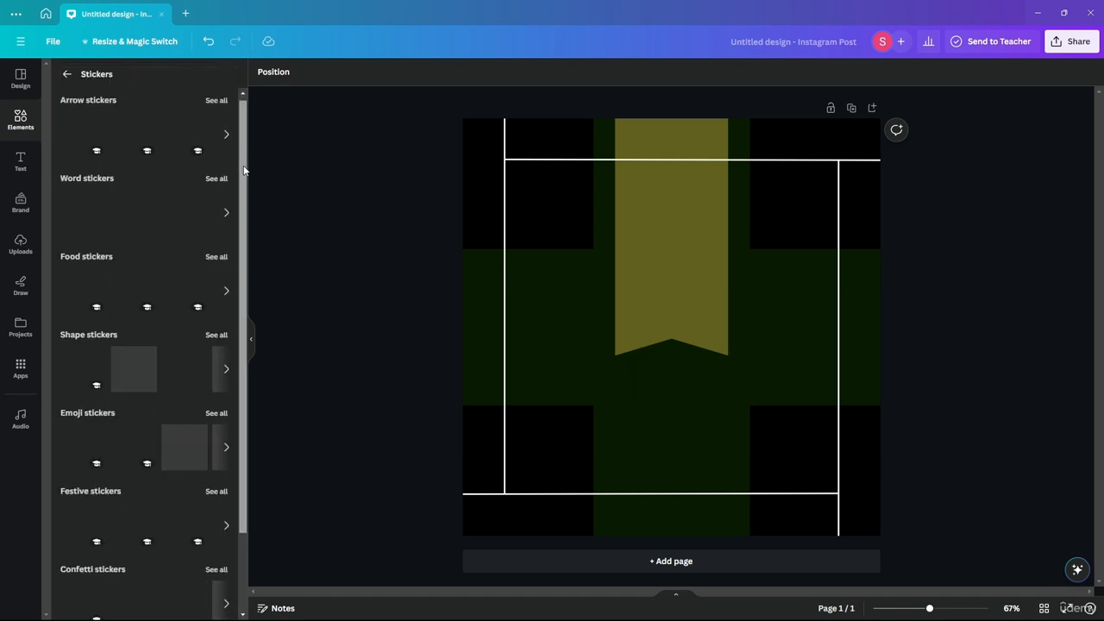
{"action": "scroll", "coordinate": [244, 170], "scroll_direction": "down", "scroll_amount": 1}
{"action": "scroll", "coordinate": [248, 147], "scroll_direction": "up", "scroll_amount": 1}
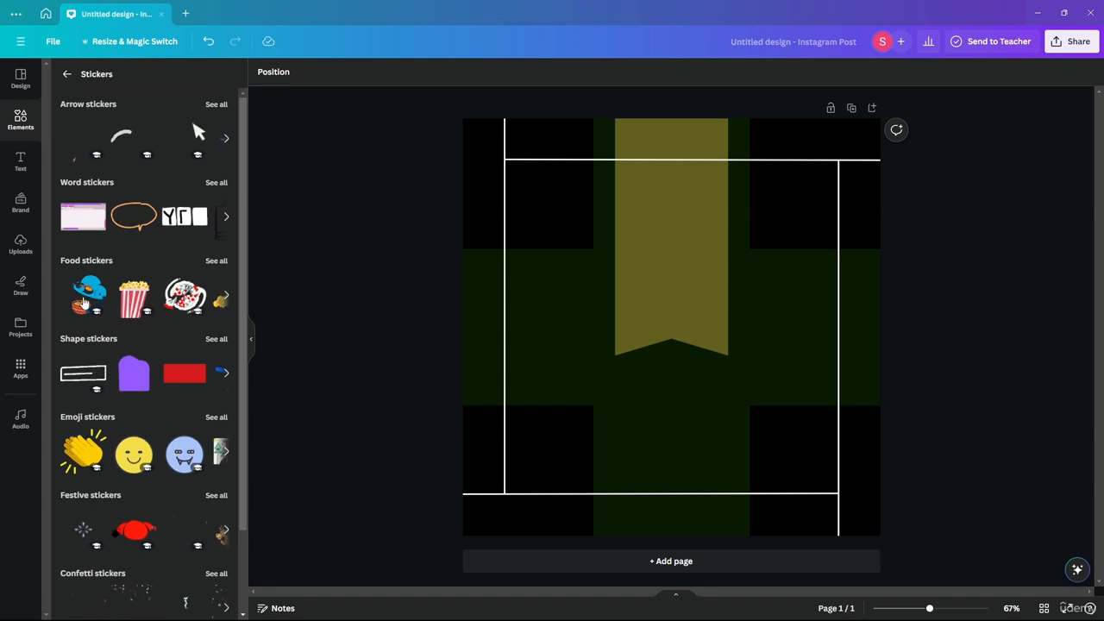
{"action": "scroll", "coordinate": [242, 229], "scroll_direction": "down", "scroll_amount": 2}
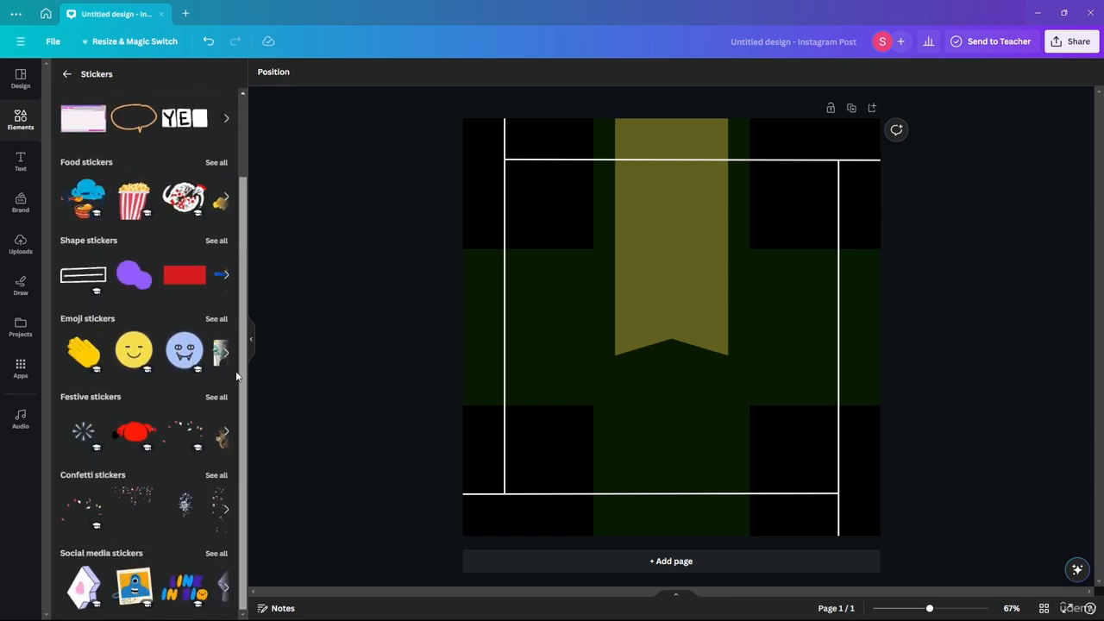
{"action": "scroll", "coordinate": [246, 285], "scroll_direction": "up", "scroll_amount": 1}
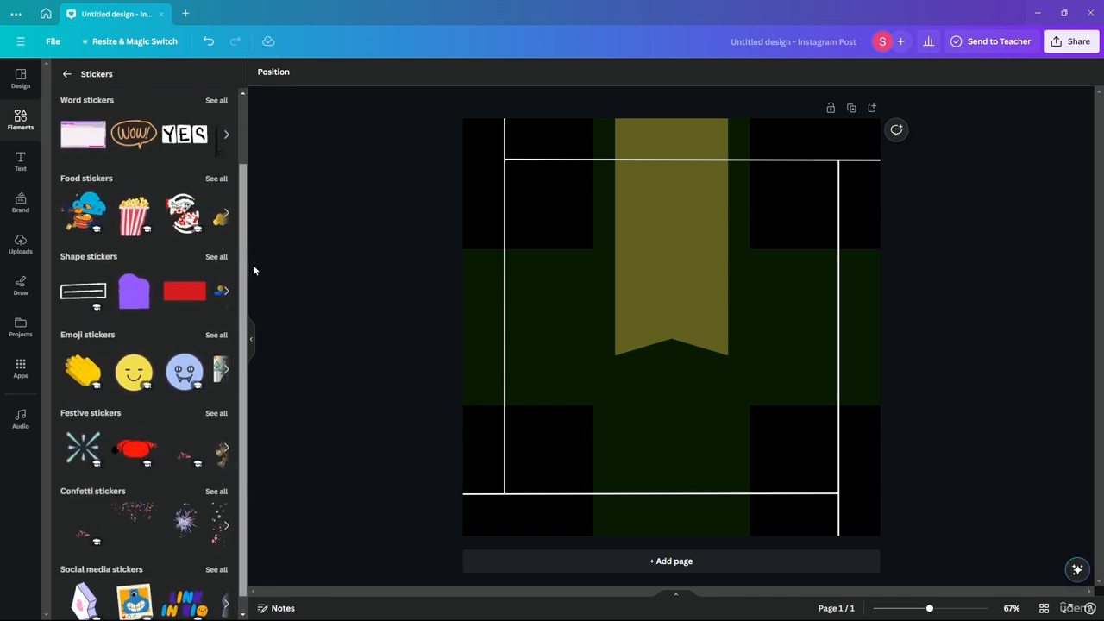
{"action": "scroll", "coordinate": [250, 268], "scroll_direction": "up", "scroll_amount": 2}
{"action": "left_click", "coordinate": [68, 73]}
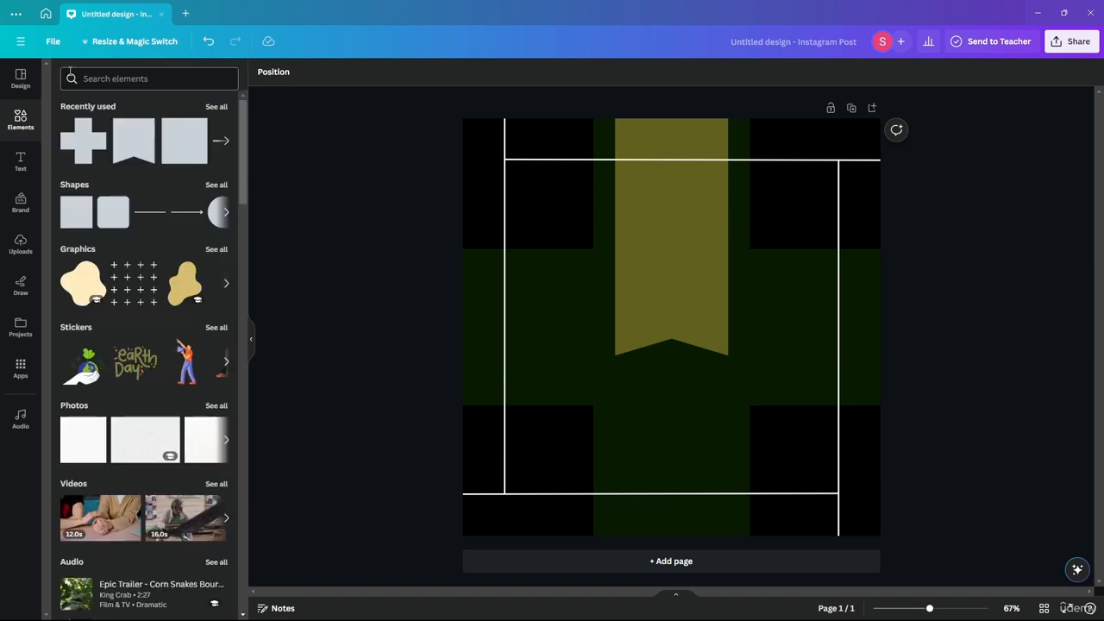
- Look over the Photos and Charts element categories
{"action": "left_click", "coordinate": [90, 79]}
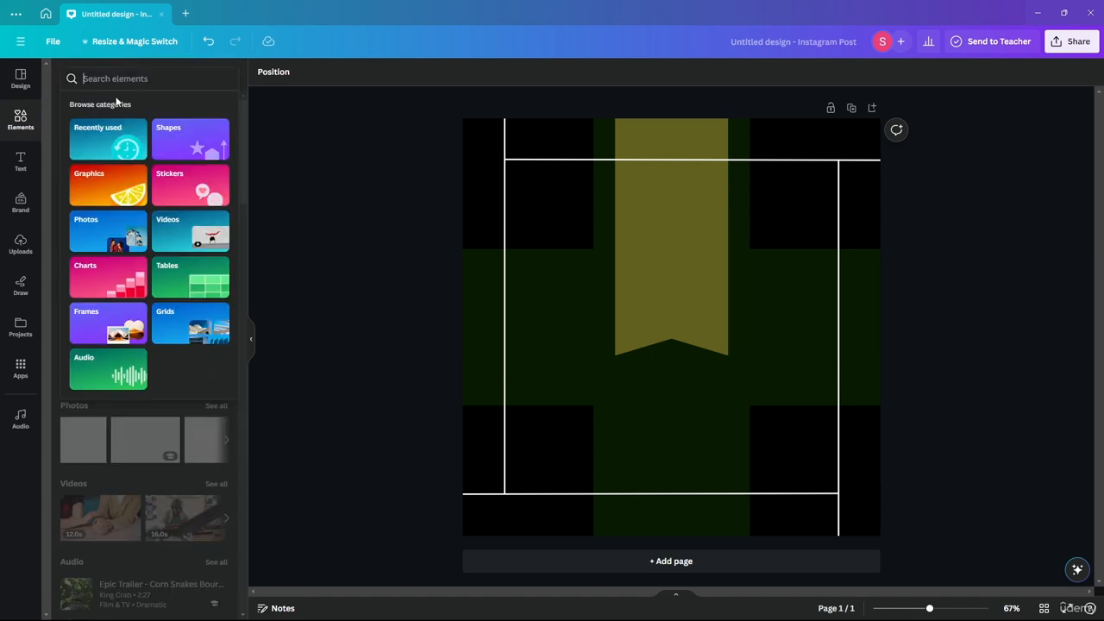
{"action": "left_click", "coordinate": [97, 241]}
{"action": "left_click_drag", "start_coordinate": [246, 173], "coordinate": [266, 215]}
{"action": "left_click", "coordinate": [67, 73]}
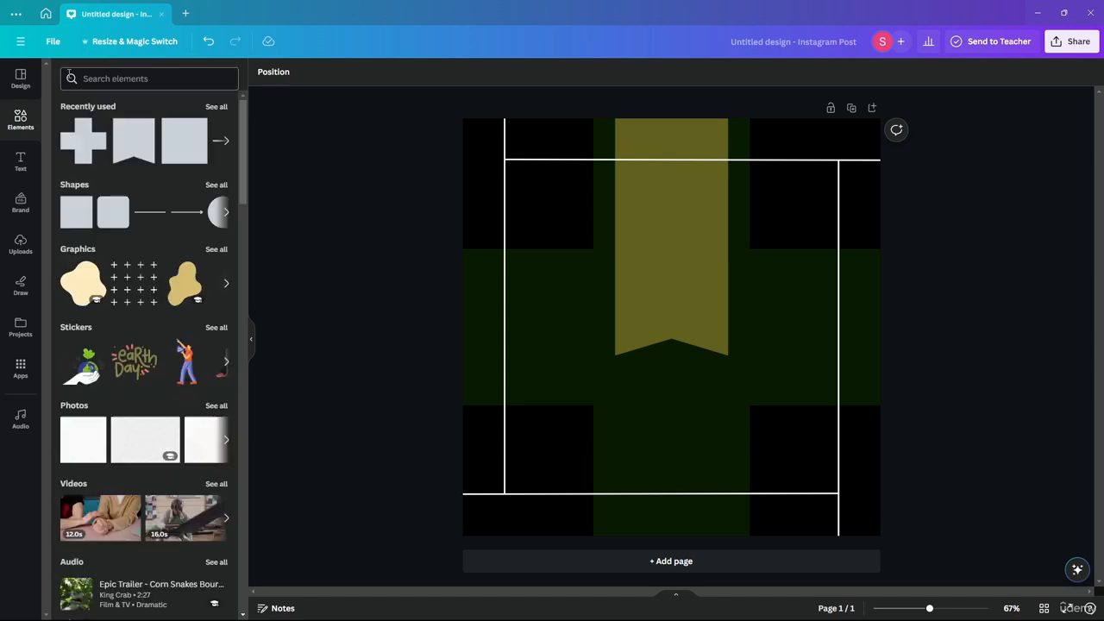
{"action": "left_click", "coordinate": [70, 75]}
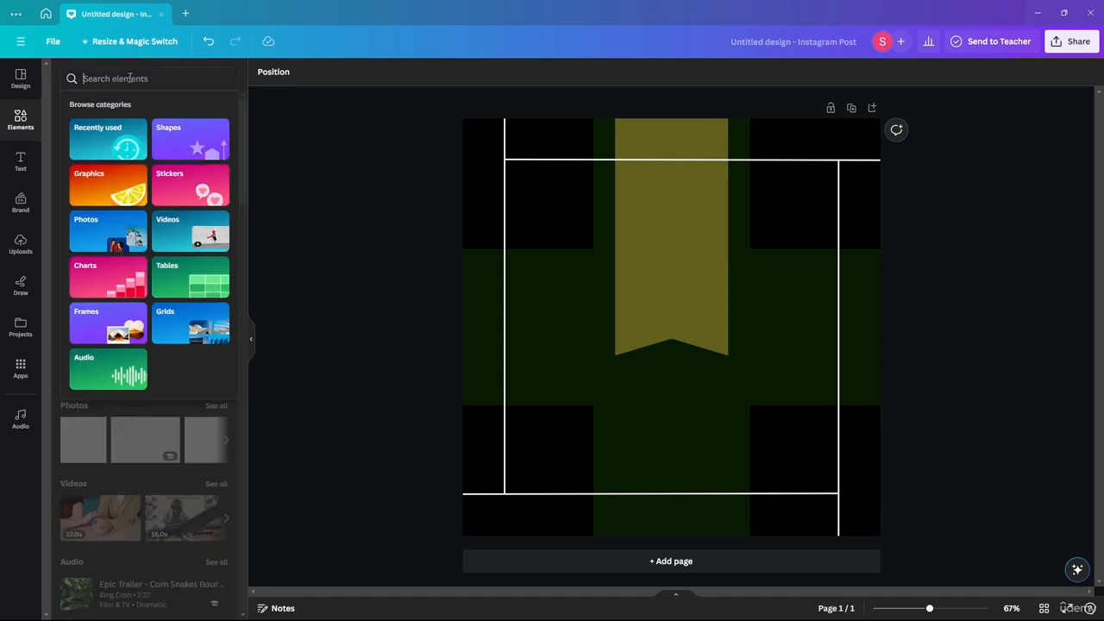
{"action": "left_click", "coordinate": [98, 281]}
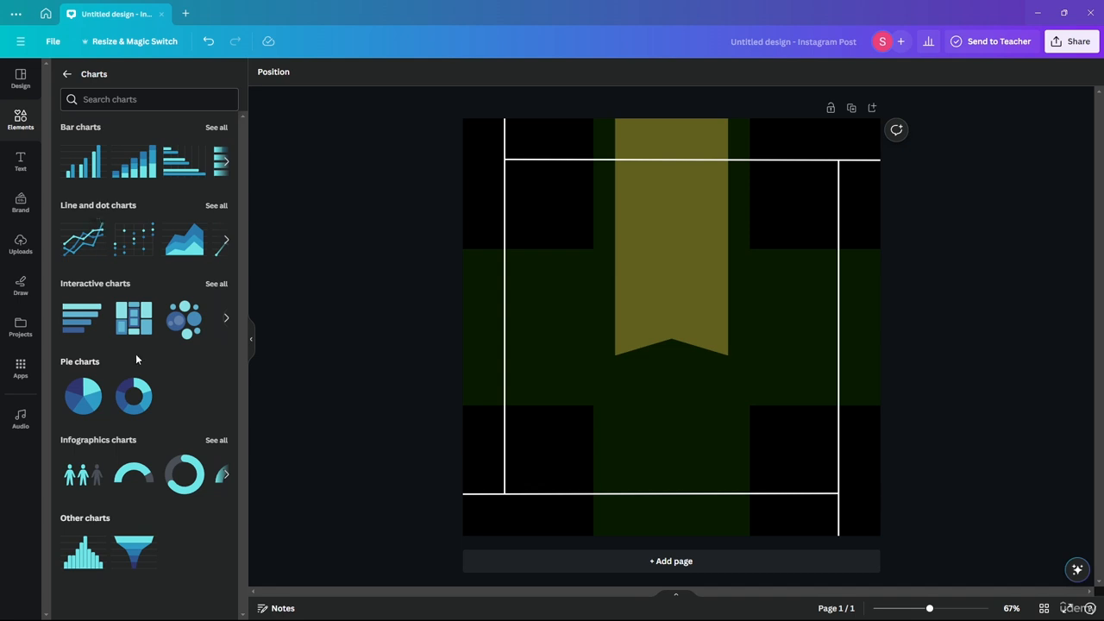
{"action": "left_click", "coordinate": [67, 75]}
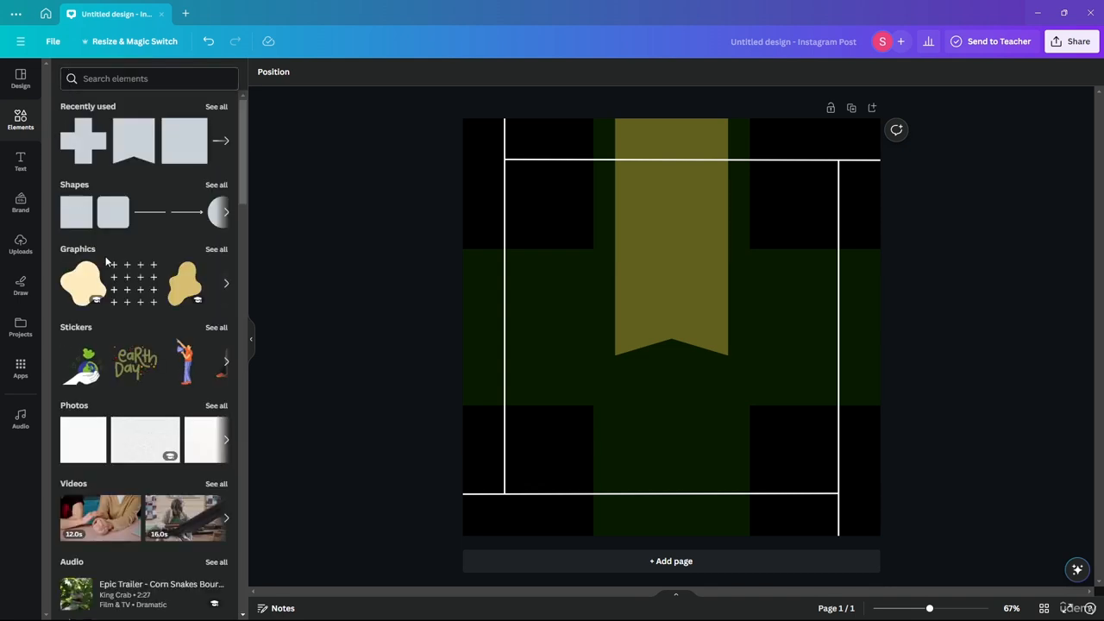
- Look over the table styles and frame shapes in the Tables and Frames element categories
{"action": "left_click", "coordinate": [115, 80]}
{"action": "left_click", "coordinate": [185, 275]}
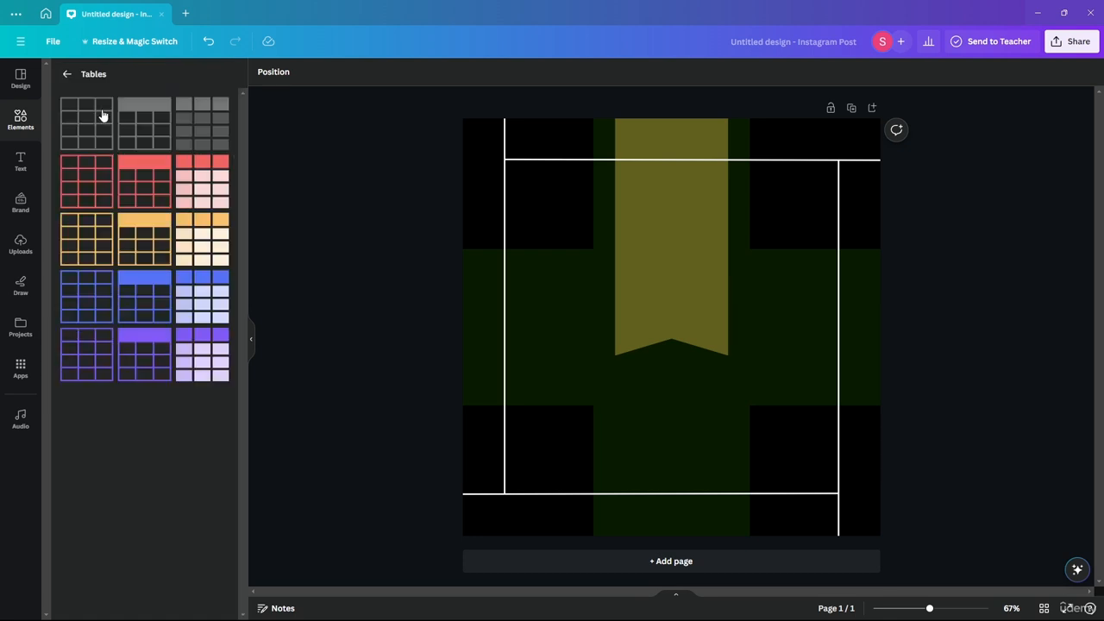
{"action": "left_click", "coordinate": [67, 74]}
{"action": "left_click", "coordinate": [166, 80]}
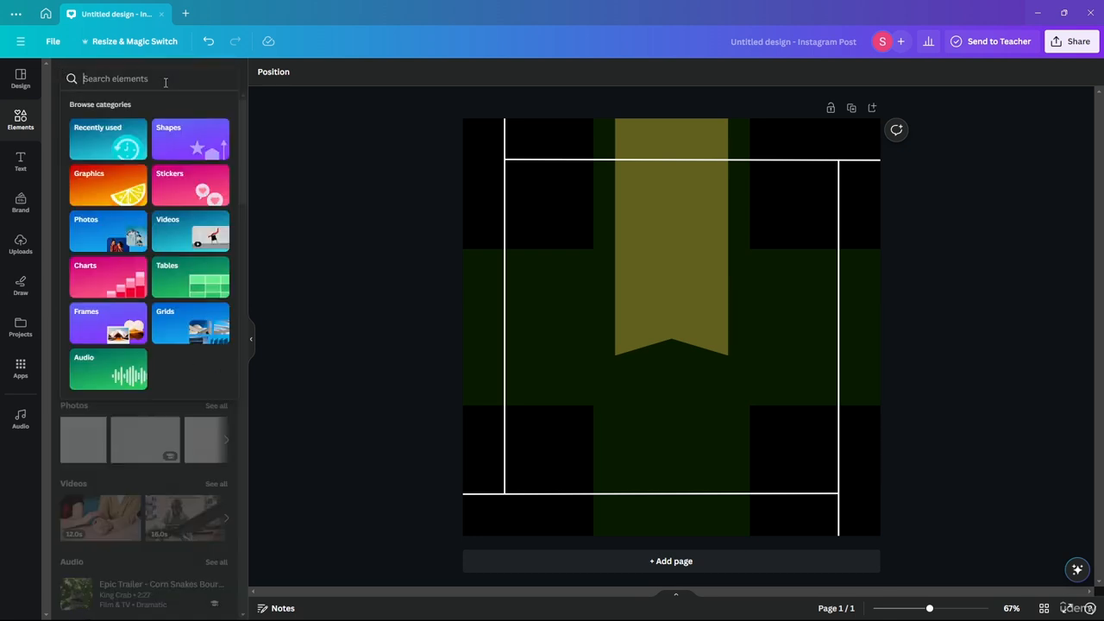
{"action": "left_click", "coordinate": [131, 312]}
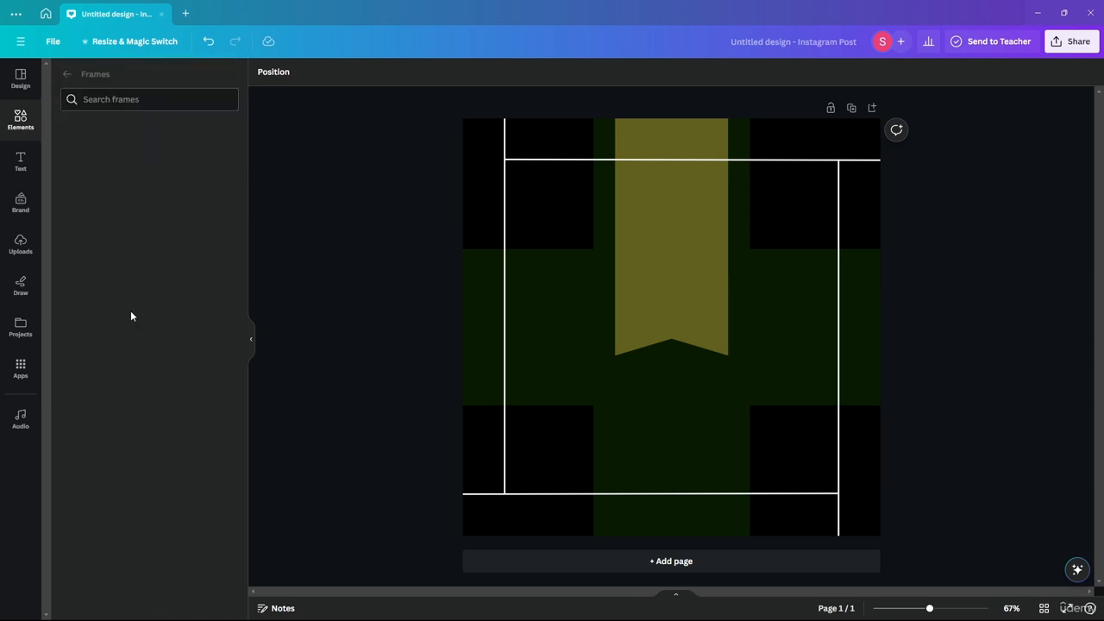
{"action": "left_click", "coordinate": [67, 76]}
- Look over the layouts in the Grids category and the tracks in the Audio category
{"action": "left_click", "coordinate": [138, 80]}
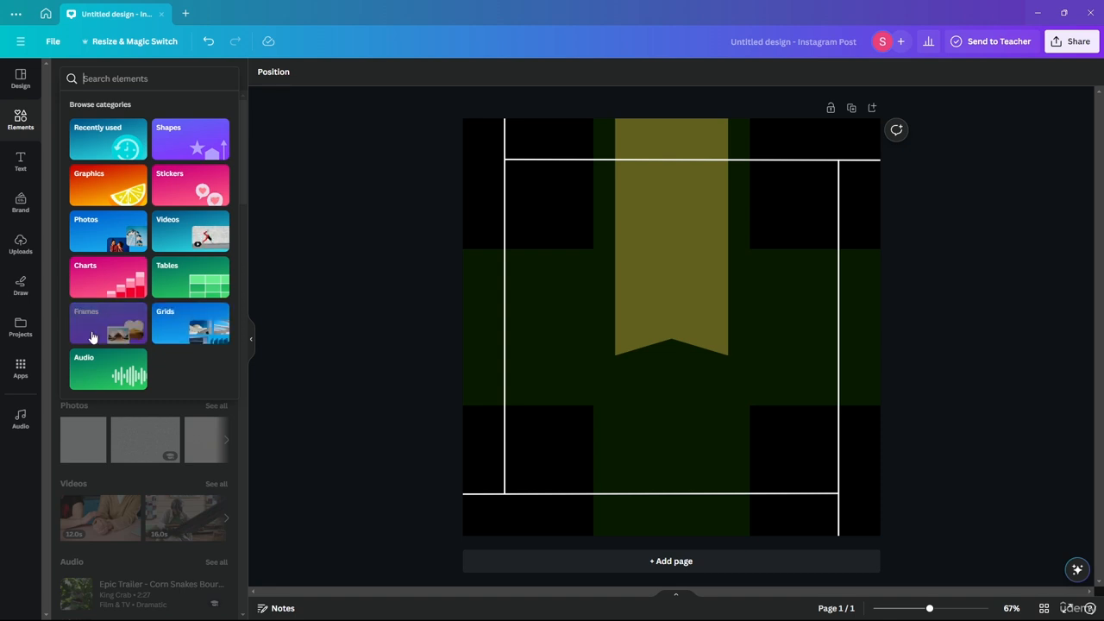
{"action": "left_click", "coordinate": [185, 322]}
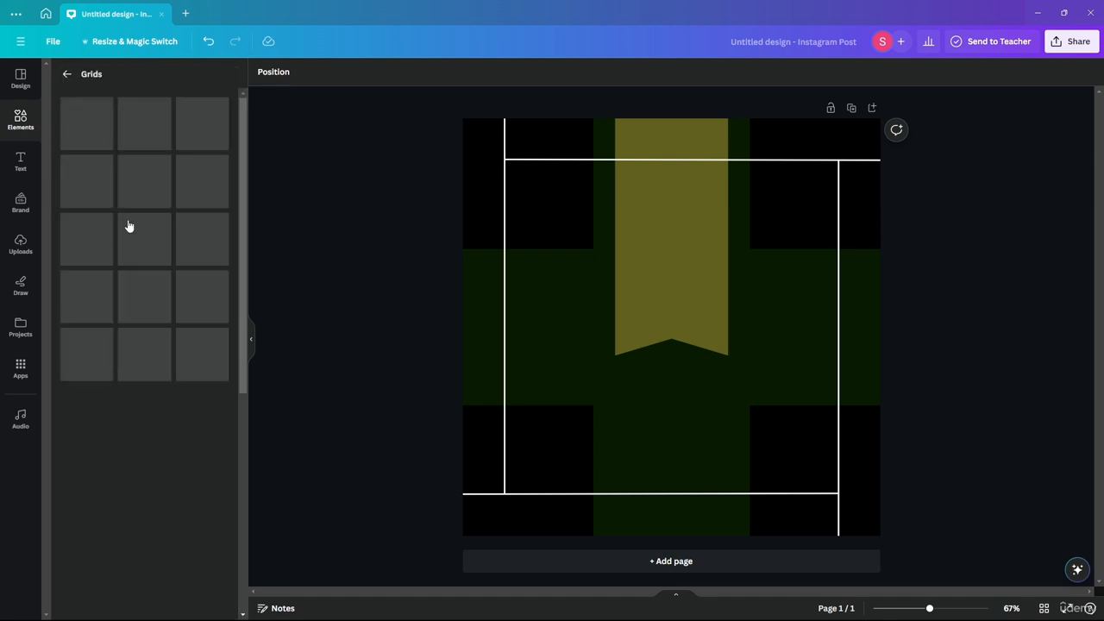
{"action": "left_click", "coordinate": [64, 76]}
{"action": "left_click", "coordinate": [140, 79]}
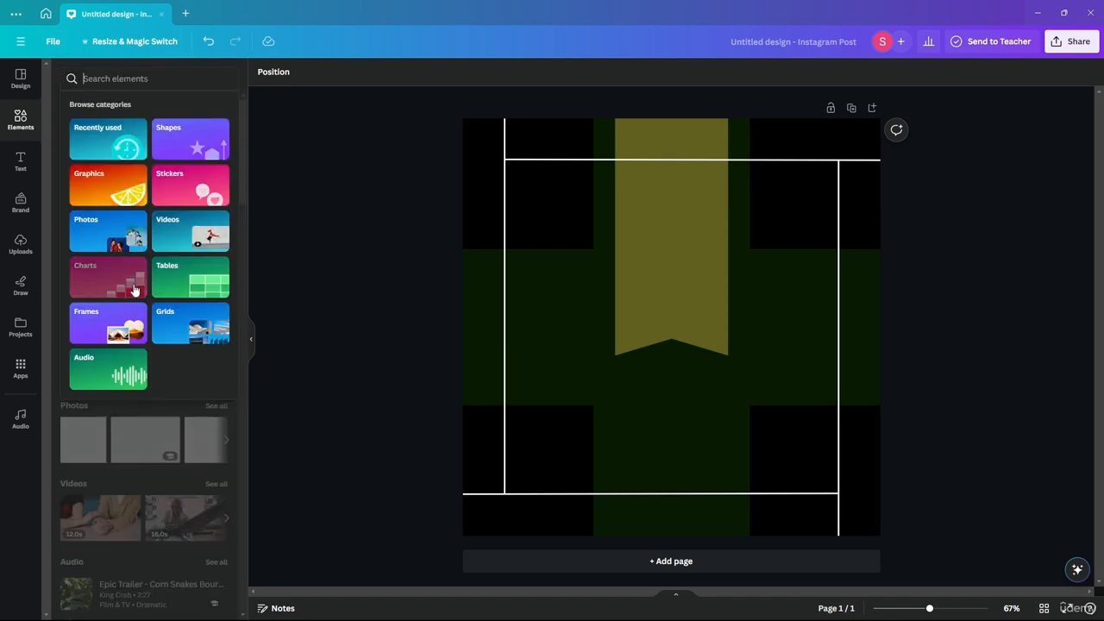
{"action": "left_click", "coordinate": [117, 366]}
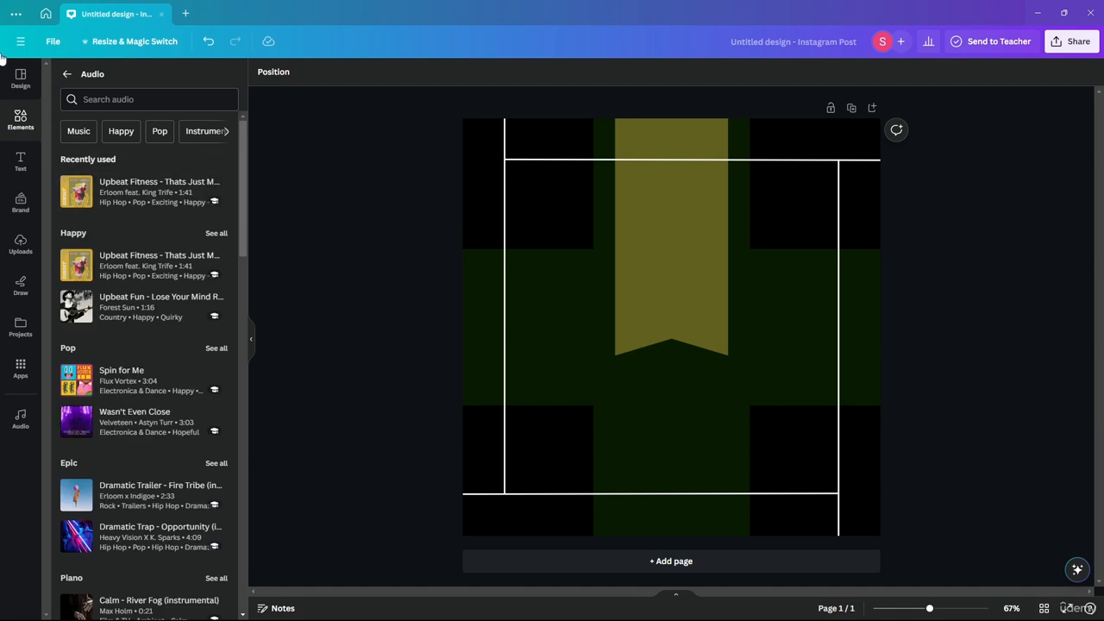
{"action": "left_click", "coordinate": [67, 75]}
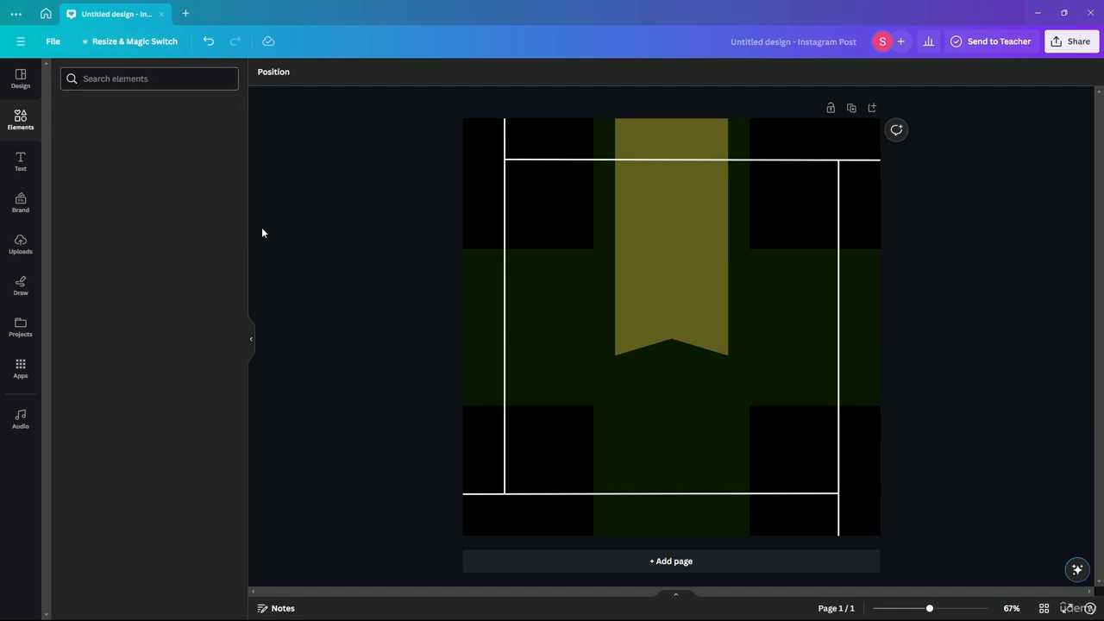